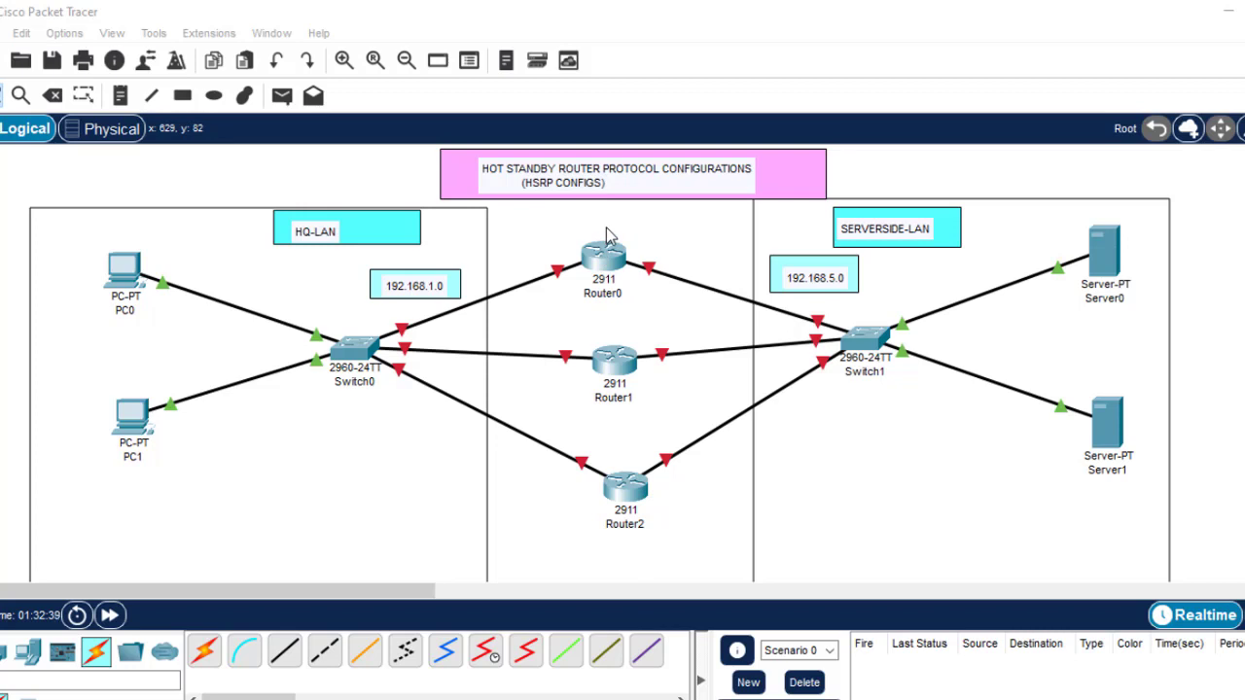
- Add a three-line note beside the server-side LAN box reading "1. IP address", "2. RIPv2" and "3 HSRP"
click(120, 95)
click(1191, 241)
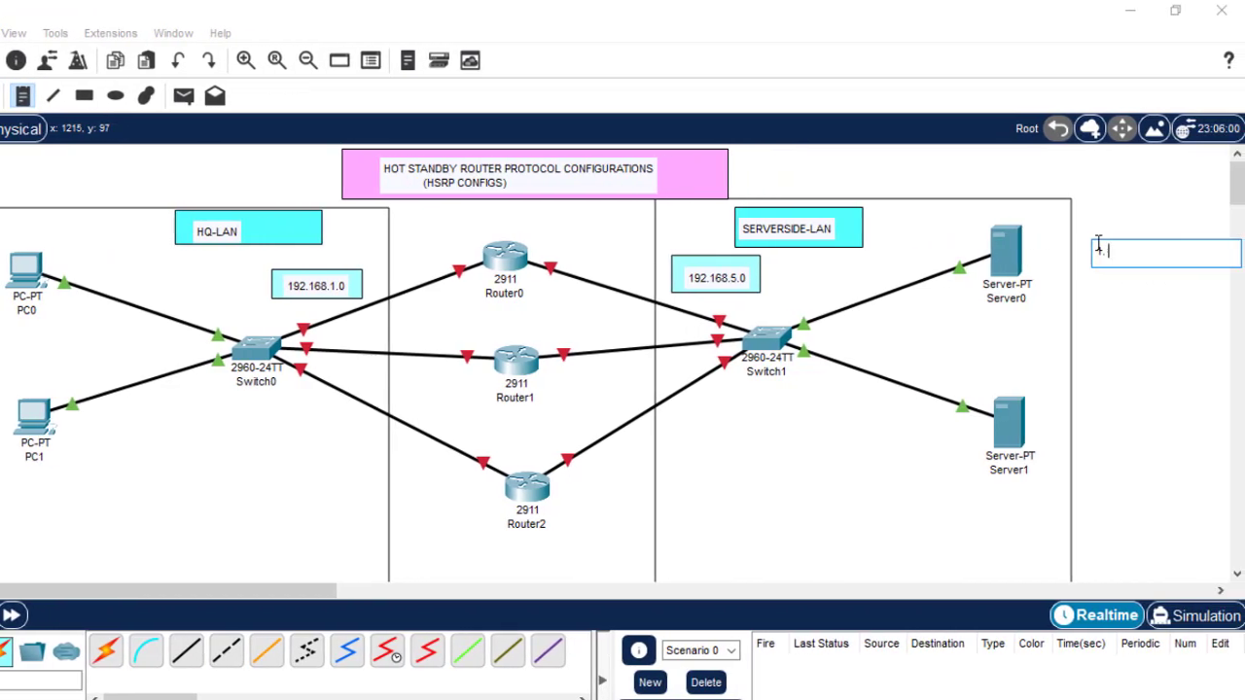
text(1. IP address)
key(Return)
text(2)
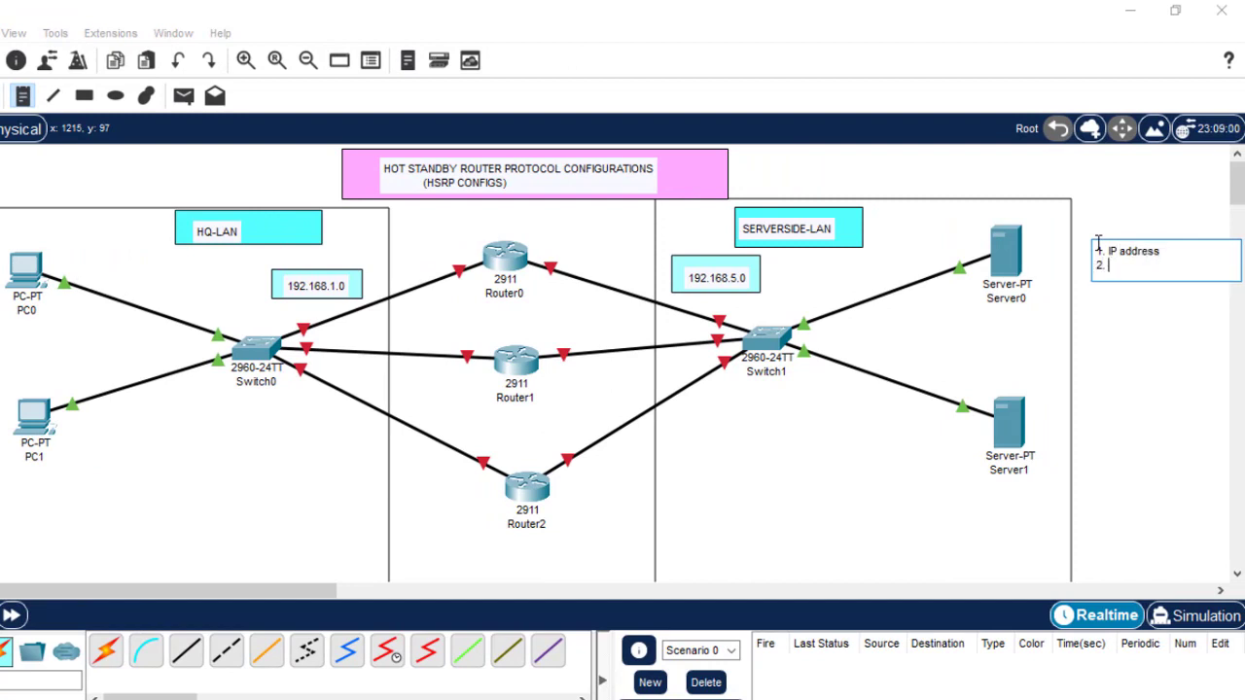
text(. RI)
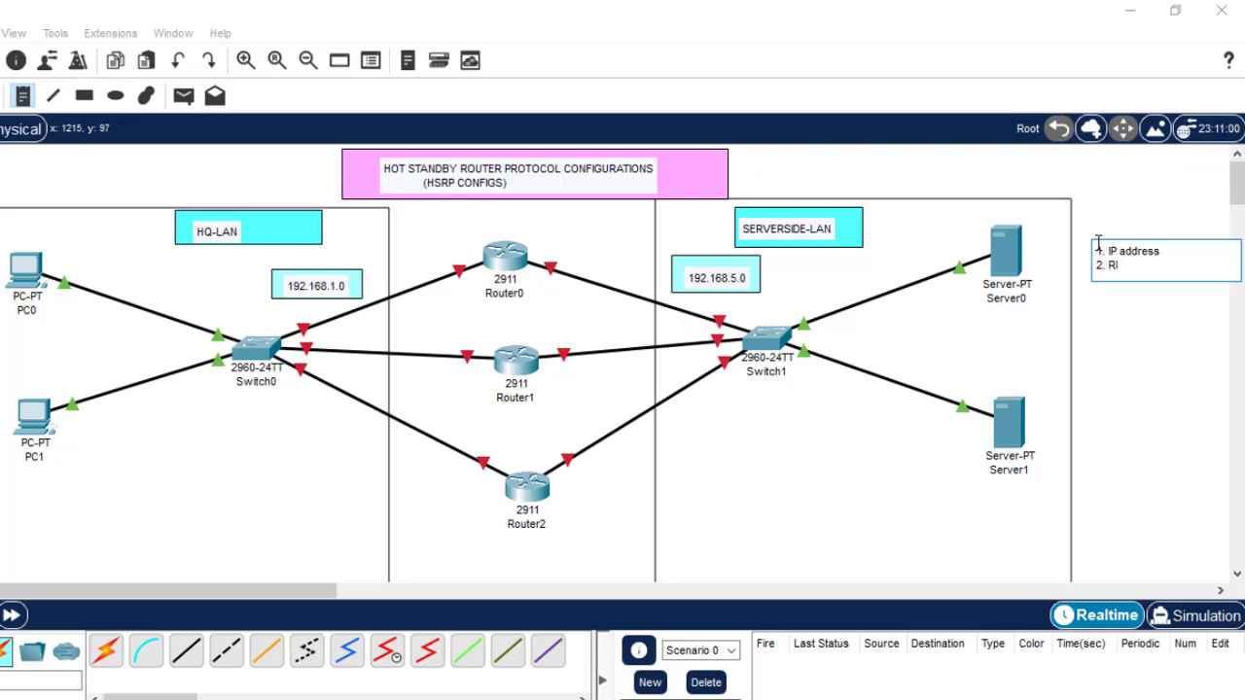
text(Pv2)
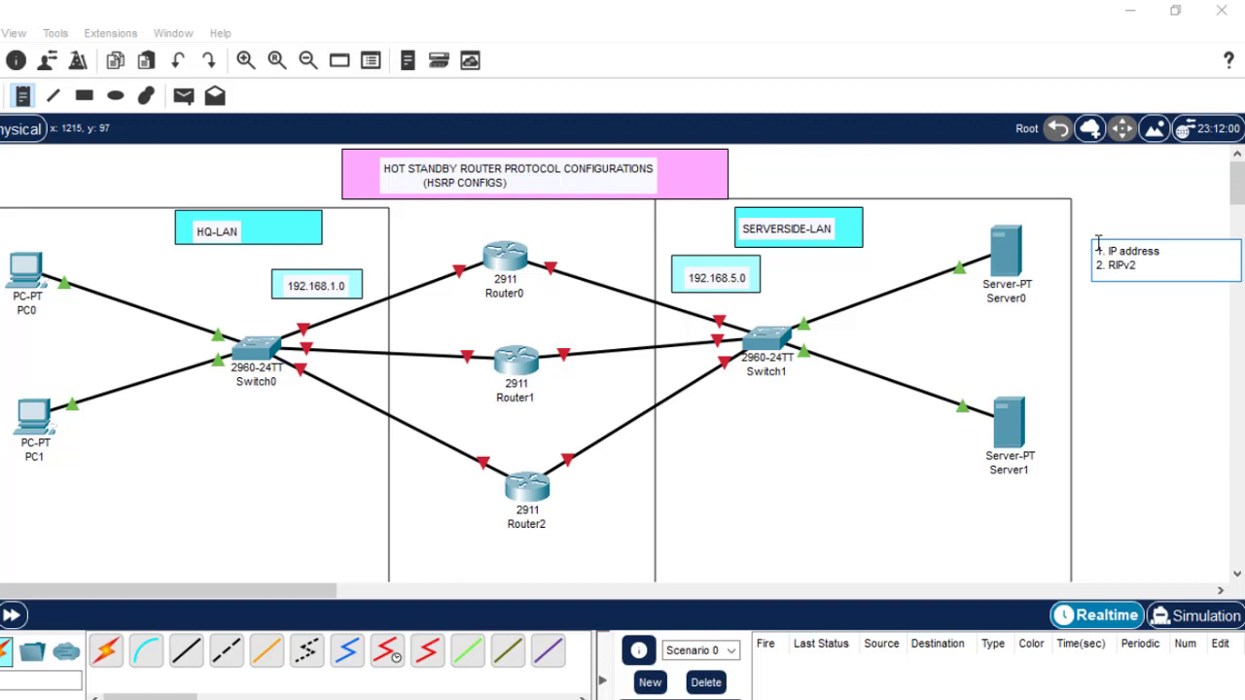
key(Return)
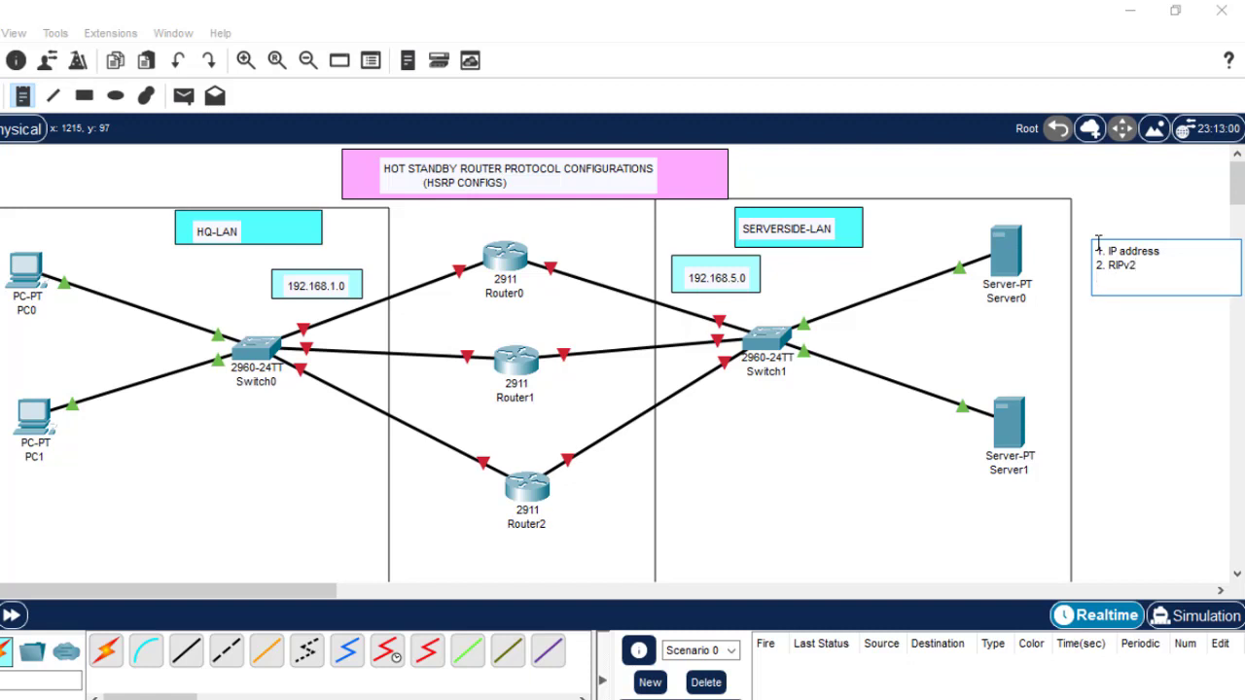
text(3 HSRP)
click(1156, 410)
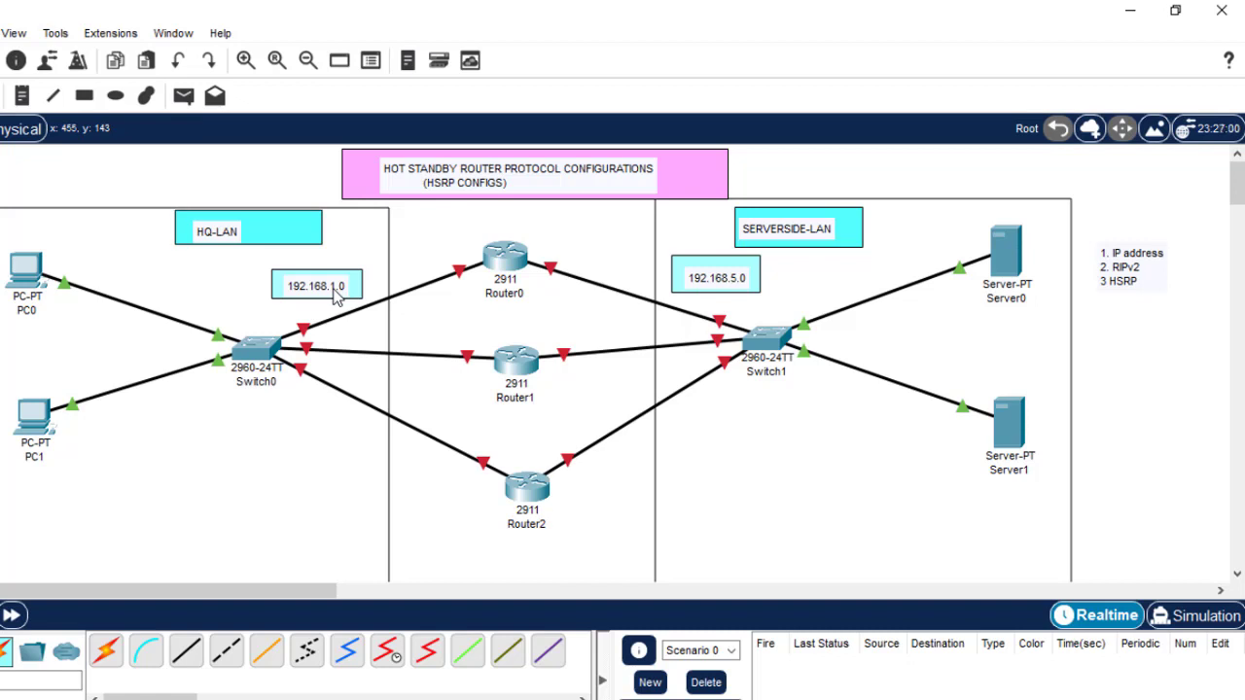
- Place the note "Virtual IP address= 192.168.1.2" below Switch0 and shift it fully inside the HQ-LAN area
click(21, 99)
click(235, 452)
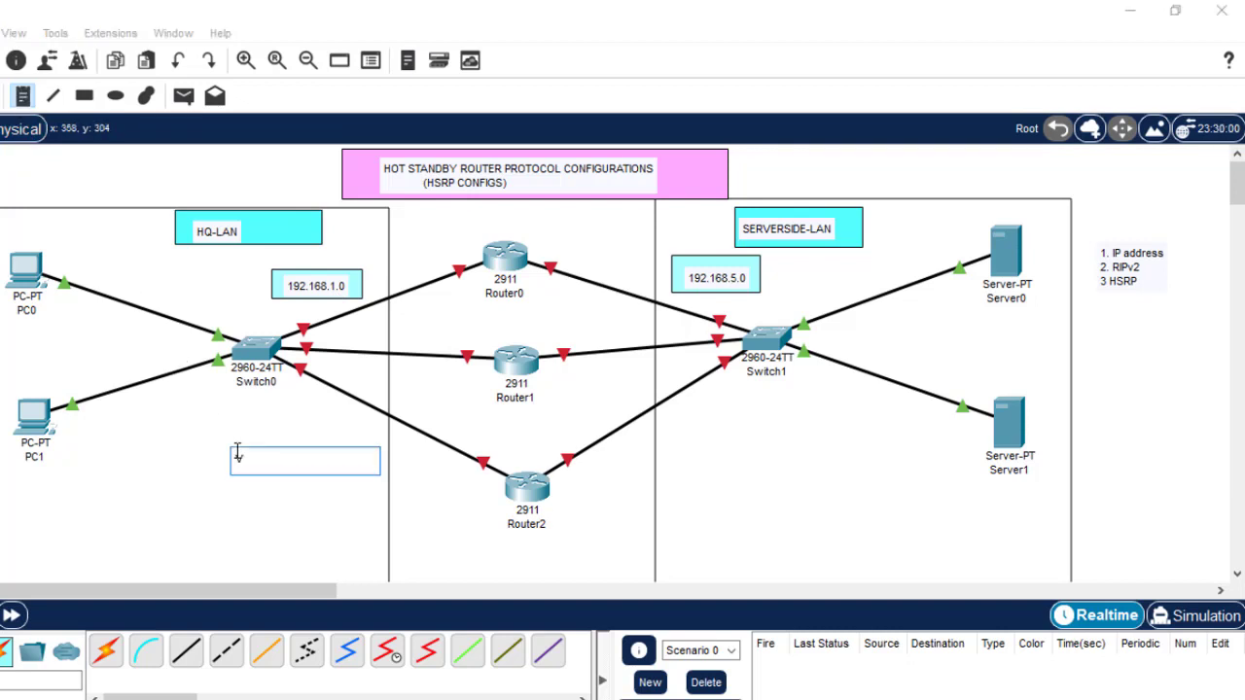
text(Virtual IP address= 192.1698)
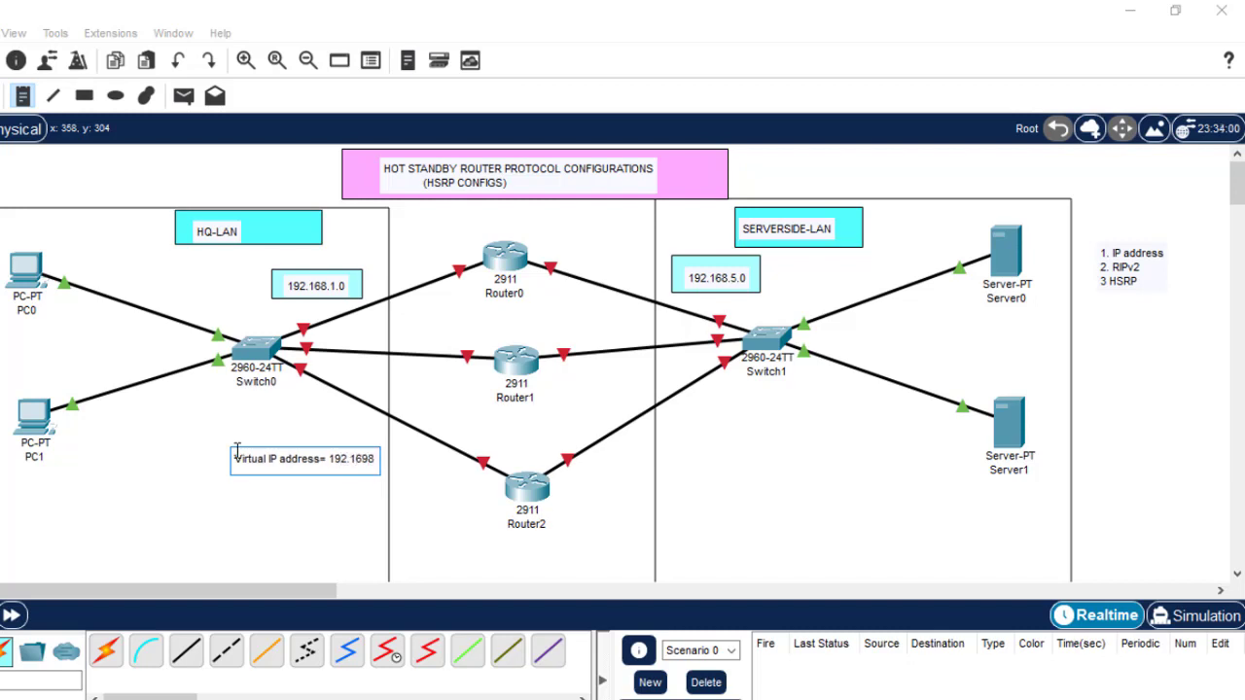
key(BackSpace)
key(BackSpace)
text(8.1.2)
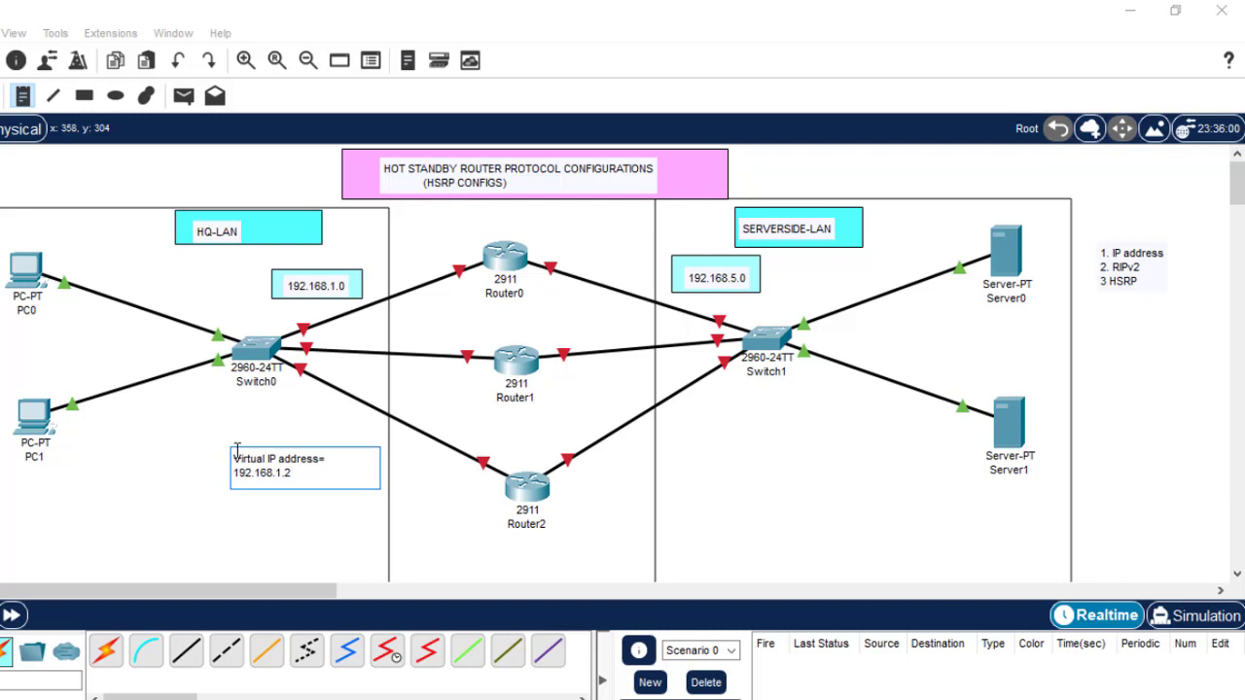
click(741, 614)
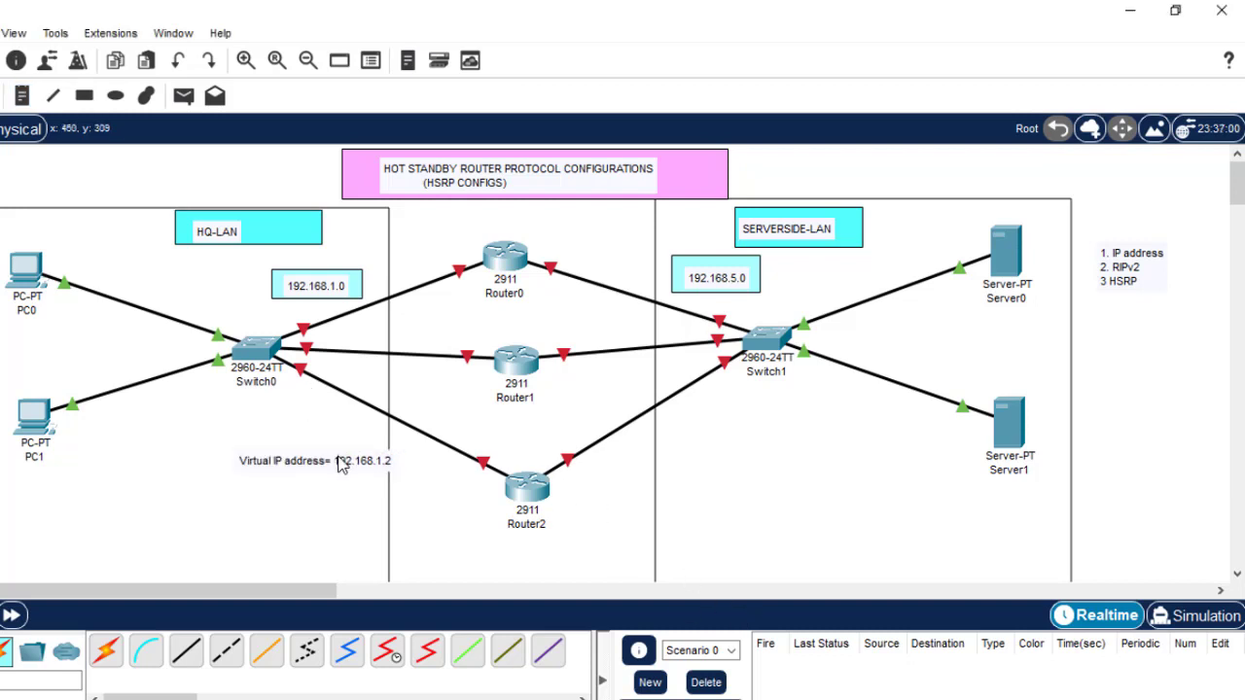
drag(340, 464, 312, 451)
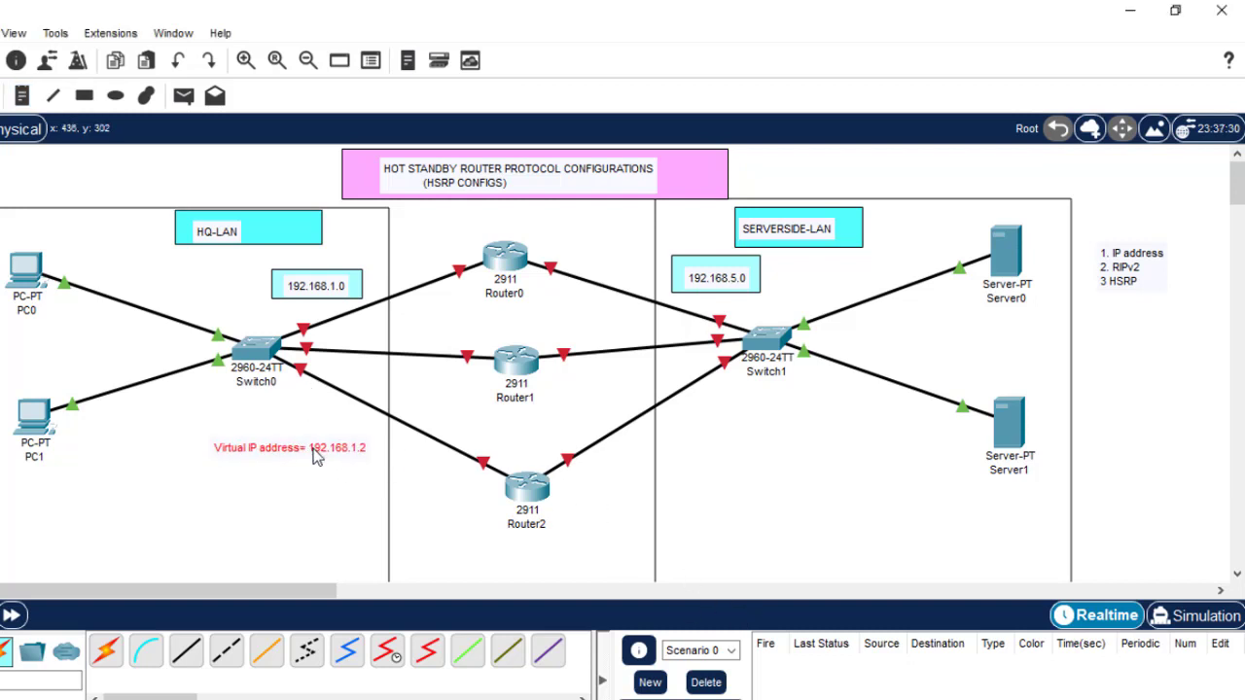
click(443, 564)
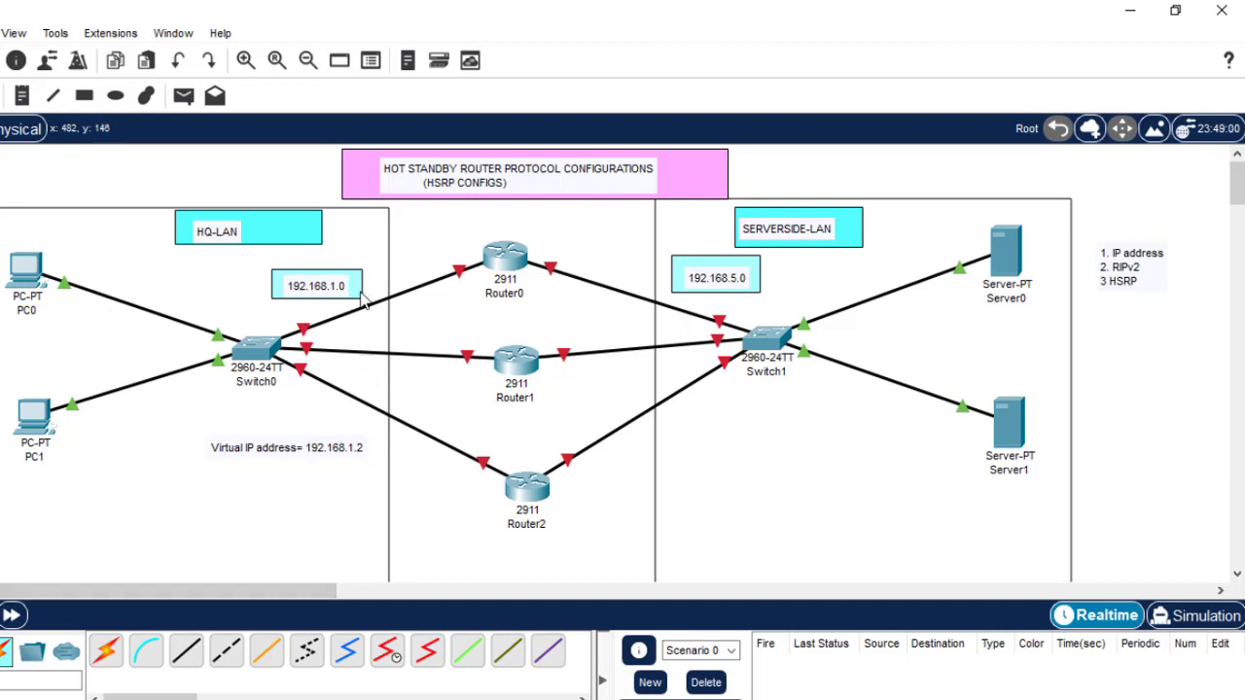
- Configure Router0's GigabitEthernet0/0 with IP address 192.168.1.1 and mask 255.255.255.0, and turn the port on
click(503, 261)
click(788, 23)
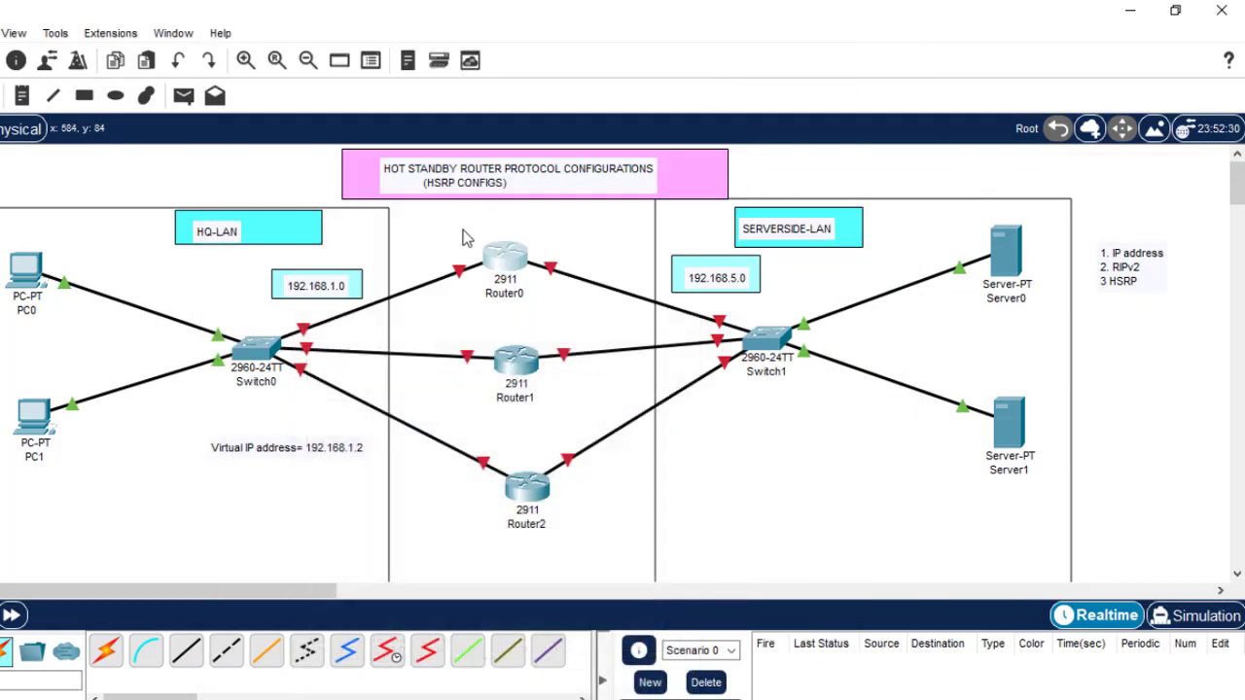
click(503, 256)
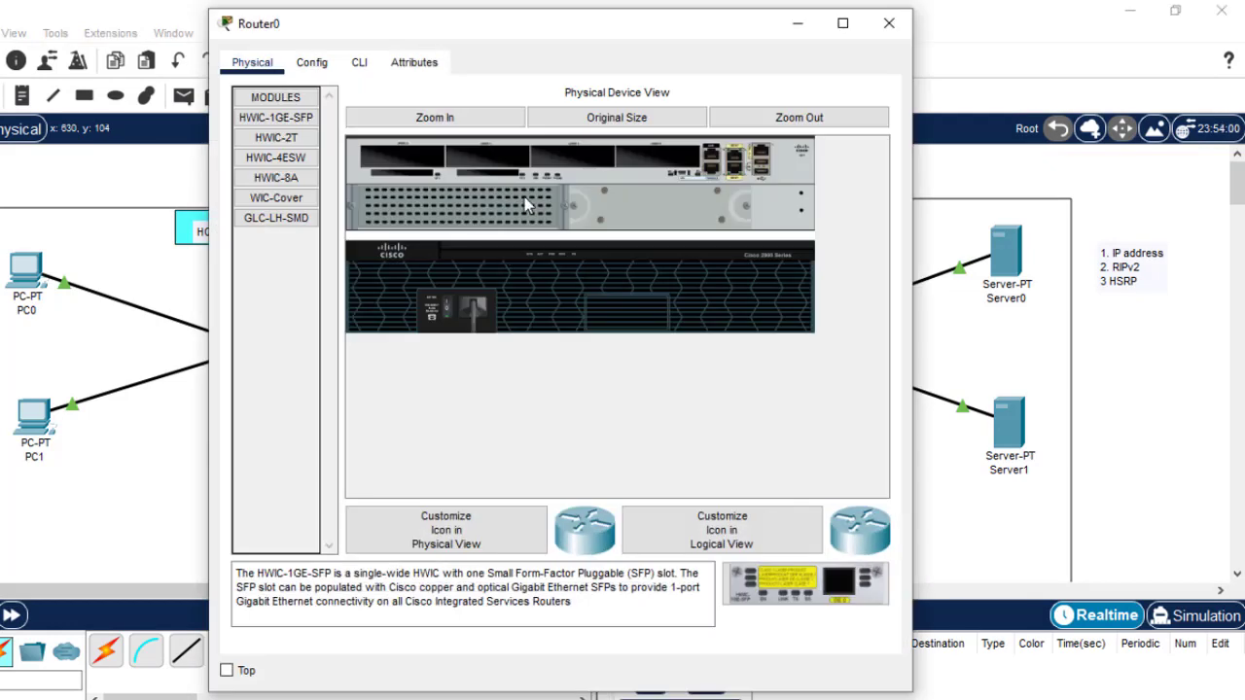
click(312, 62)
click(294, 269)
click(679, 238)
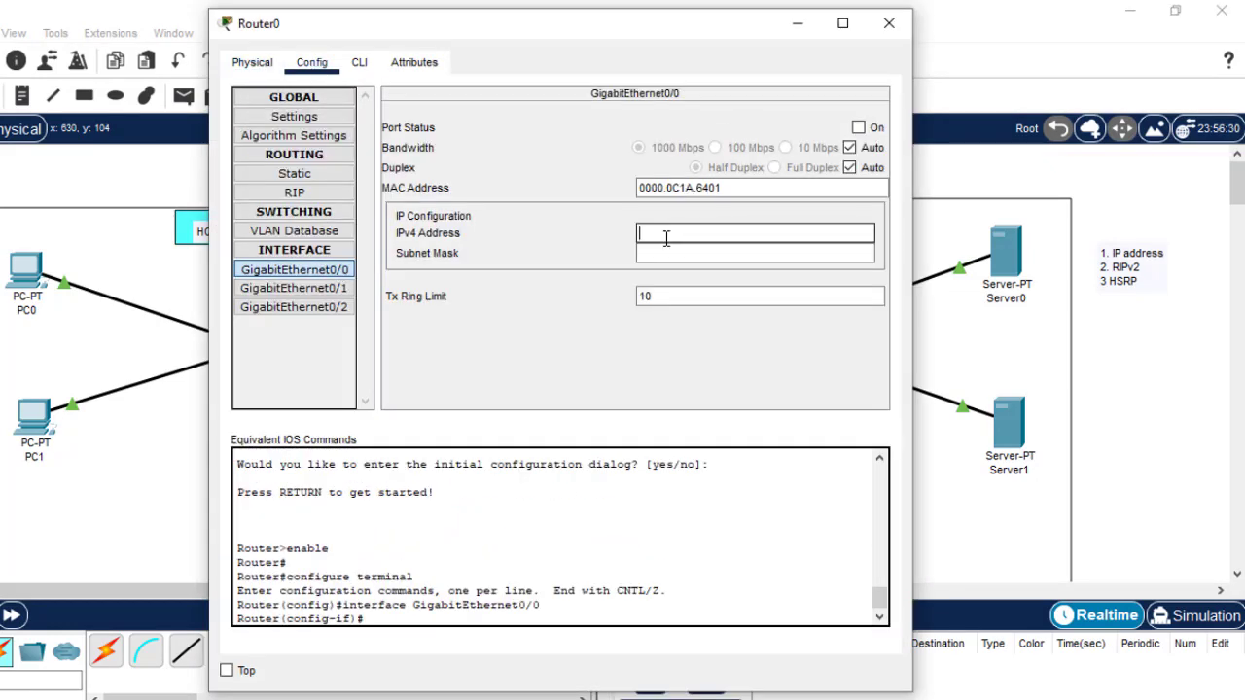
text(192.168.1.1)
click(671, 253)
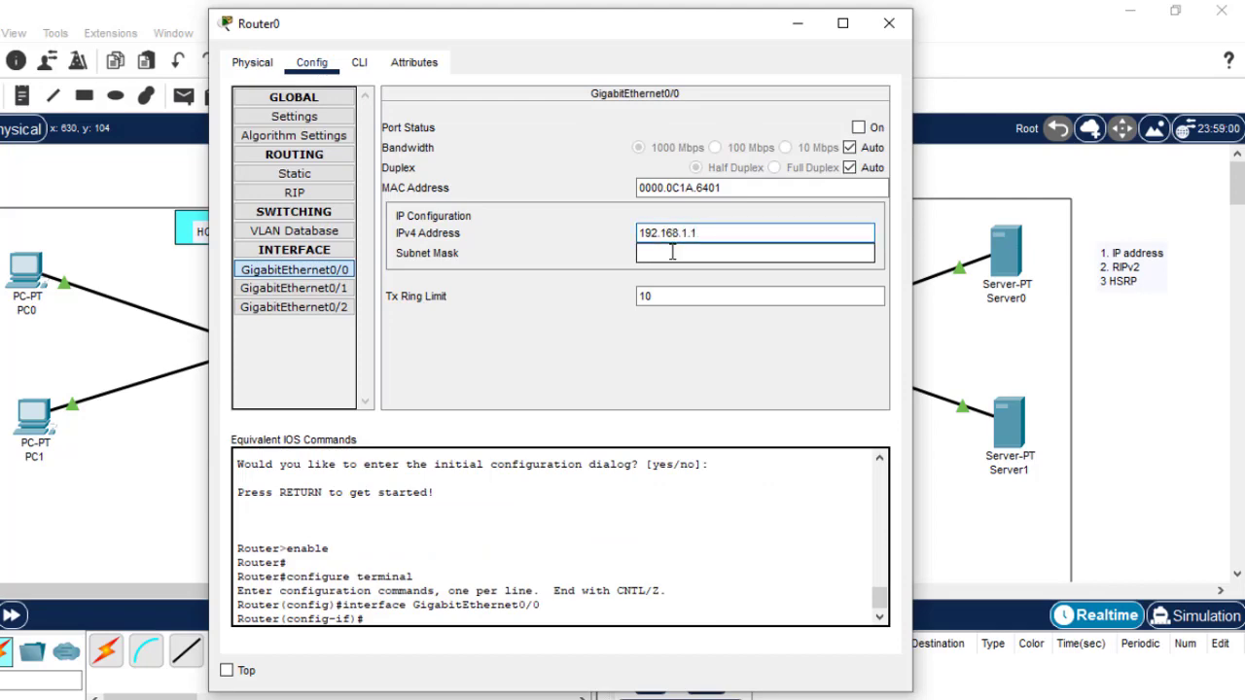
click(858, 128)
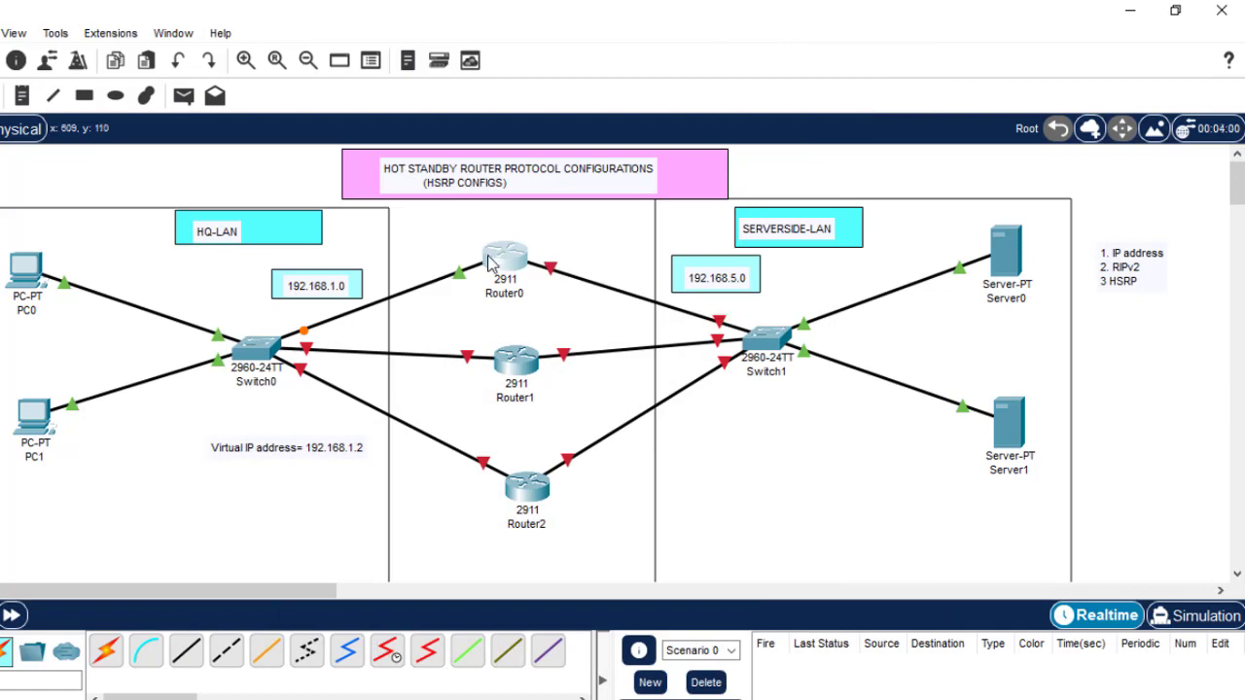
- Configure Router0's GigabitEthernet0/1 with IP address 192.168.5.1 and mask 255.255.255.0, and turn the port on
click(500, 261)
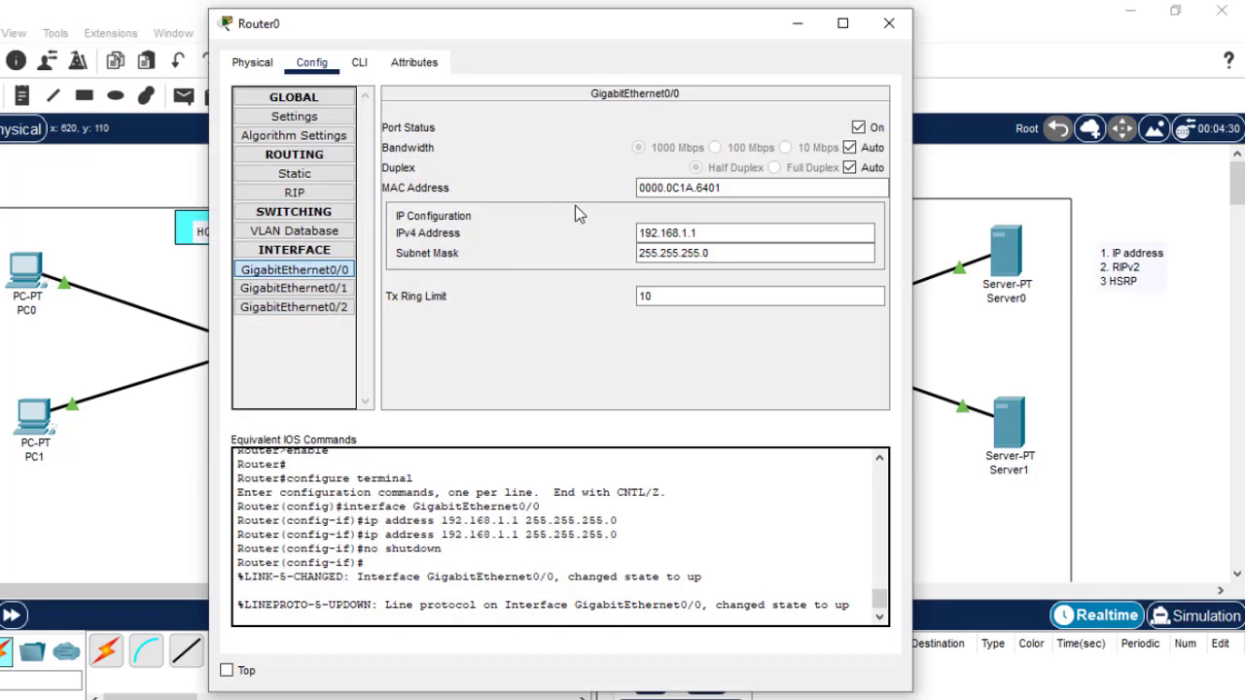
click(293, 288)
click(648, 234)
text(192.1)
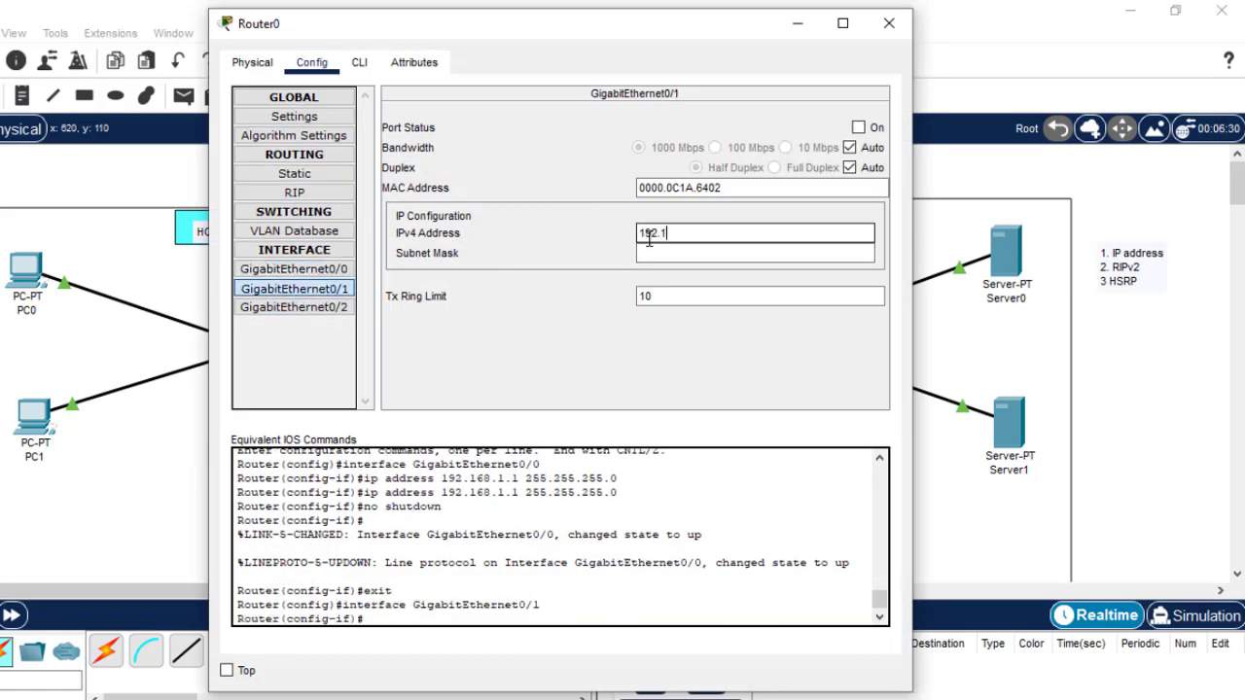
text(68.5.1)
click(661, 253)
click(858, 127)
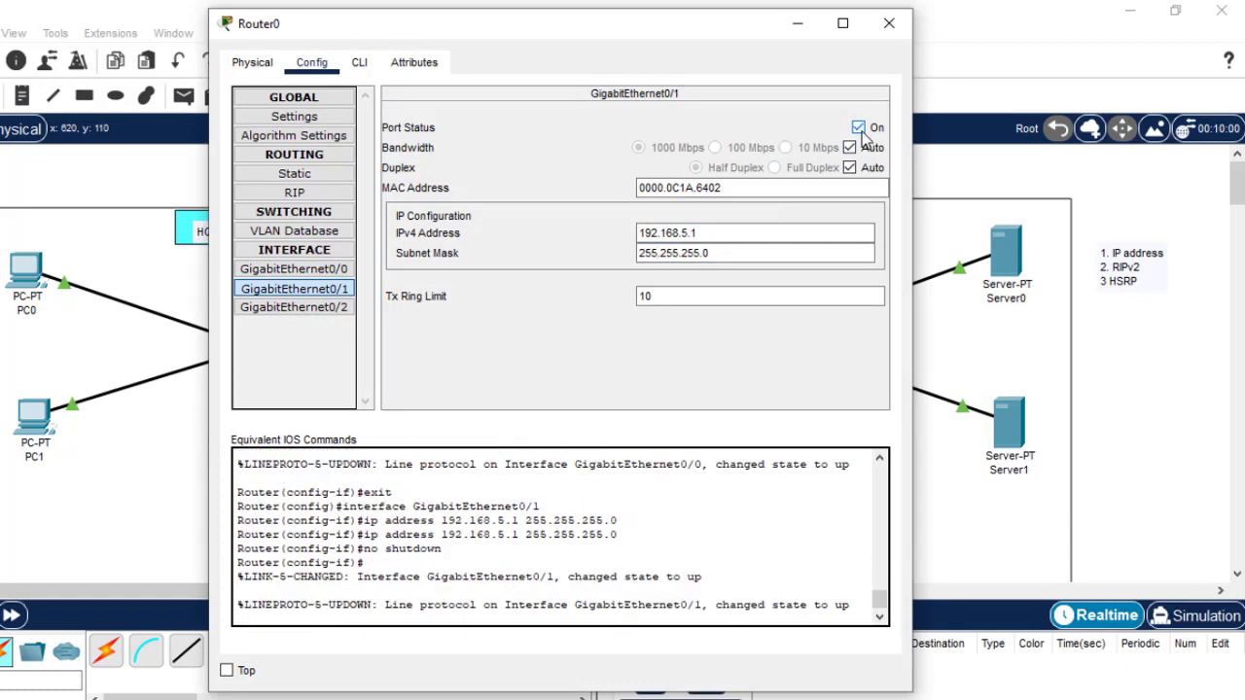
- Issue the save-configuration command on Router0's command line and close the router's window
click(360, 62)
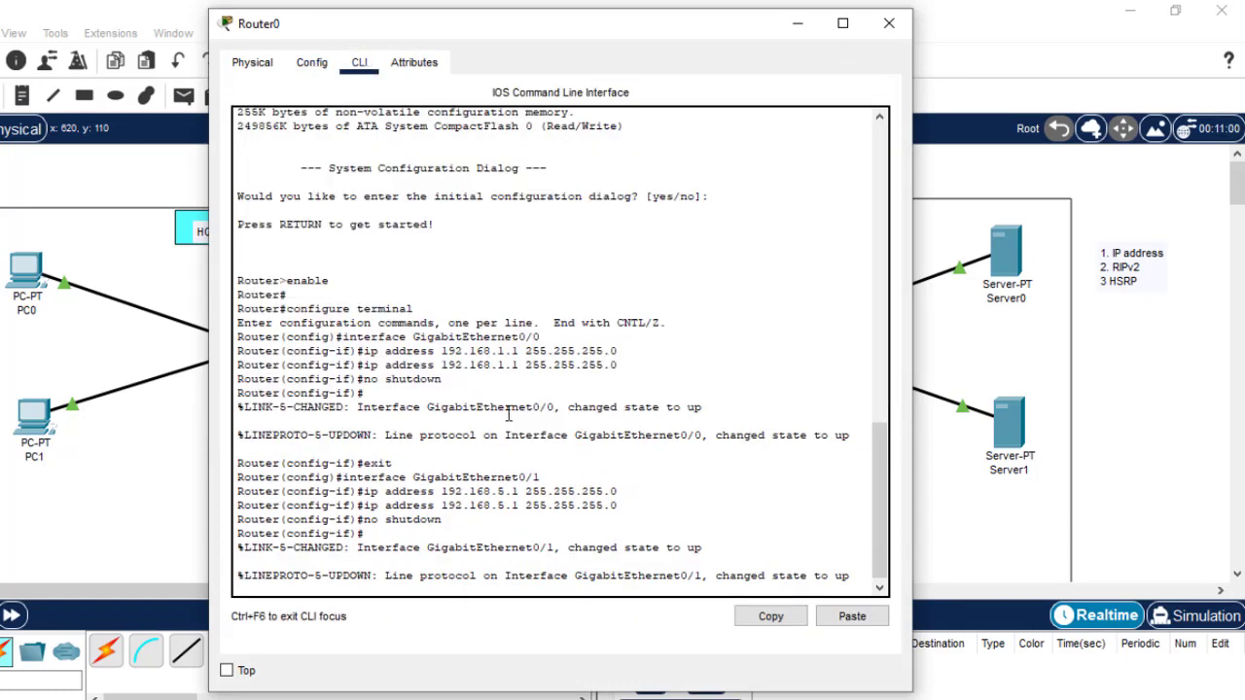
key(Return)
key(Return)
text(do wt)
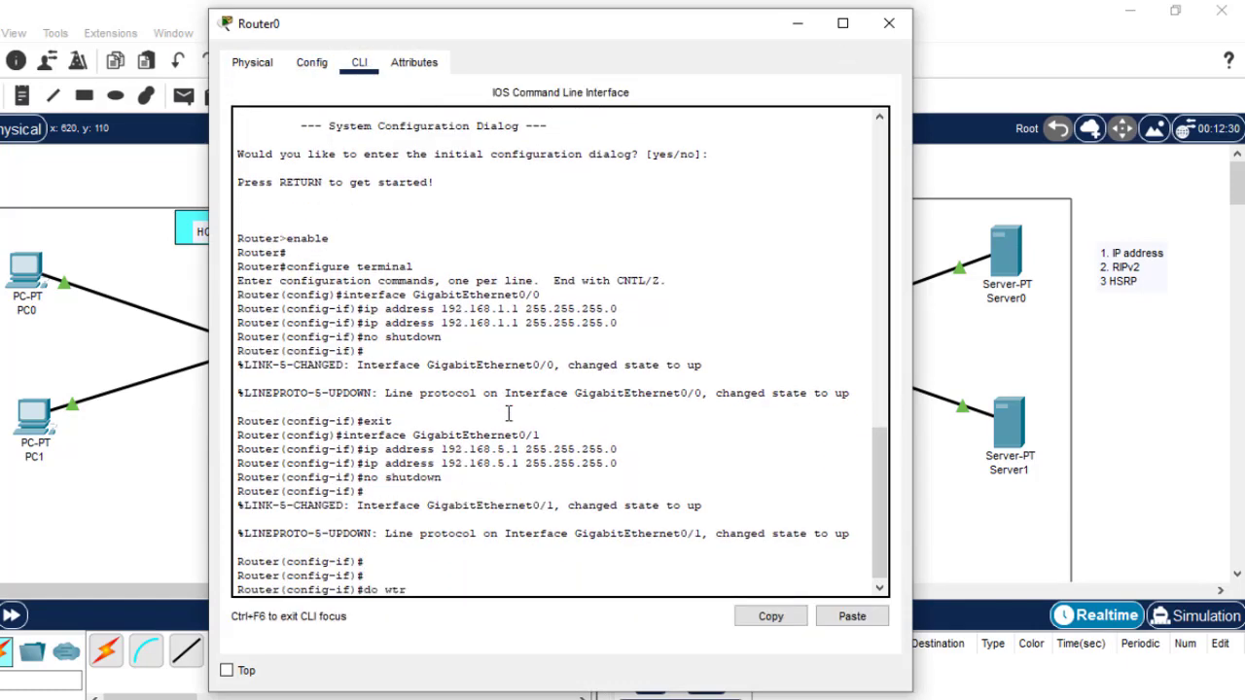
text(r)
key(Return)
click(889, 22)
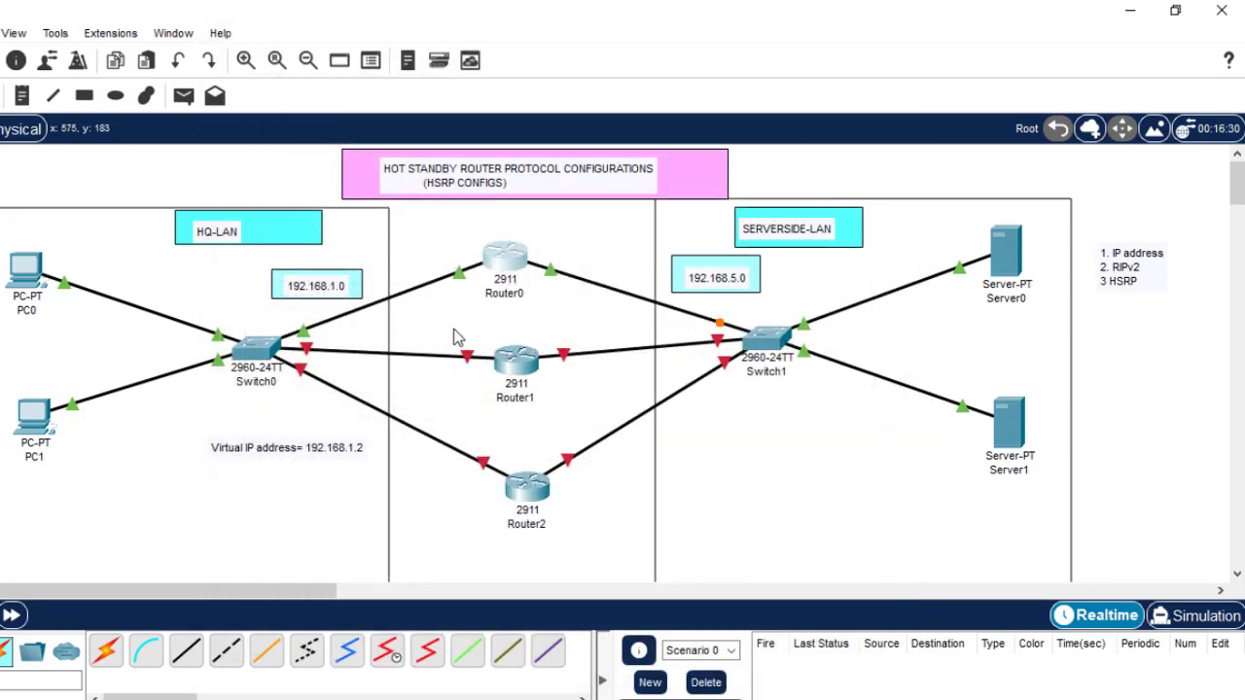
- Configure Router1's GigabitEthernet0/0 with IP address 192.168.1.3 and mask 255.255.255.0, and turn the port on
click(516, 360)
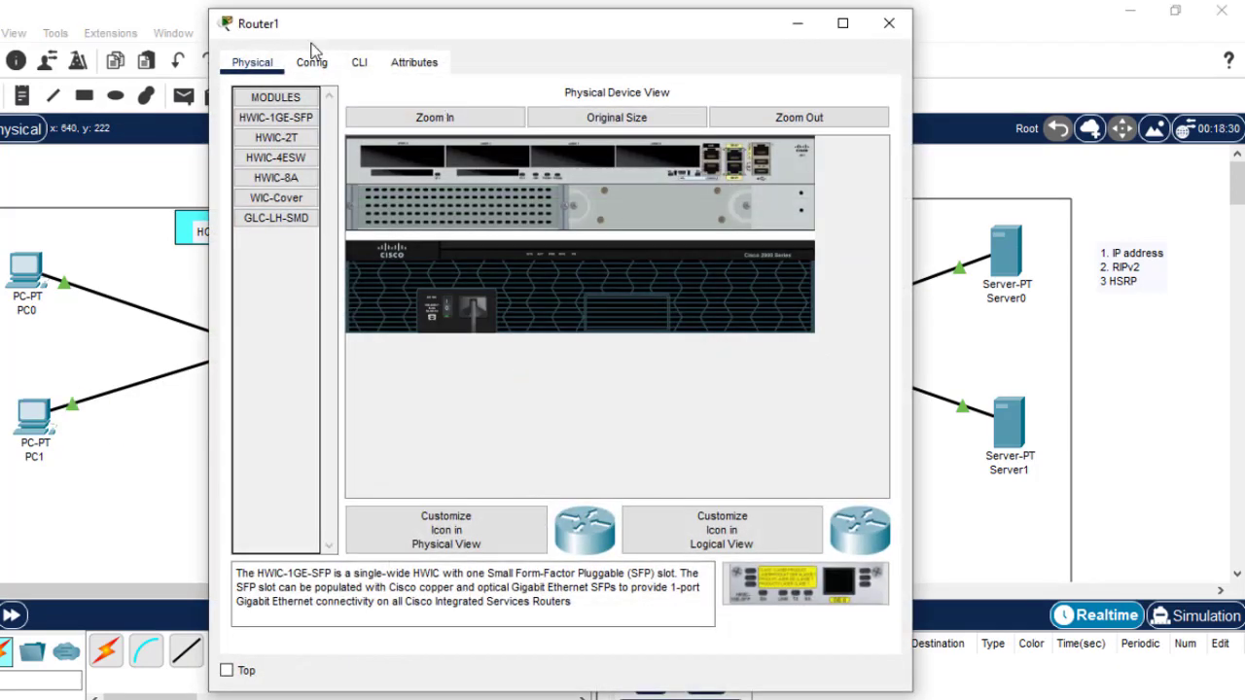
click(312, 62)
click(293, 268)
click(688, 233)
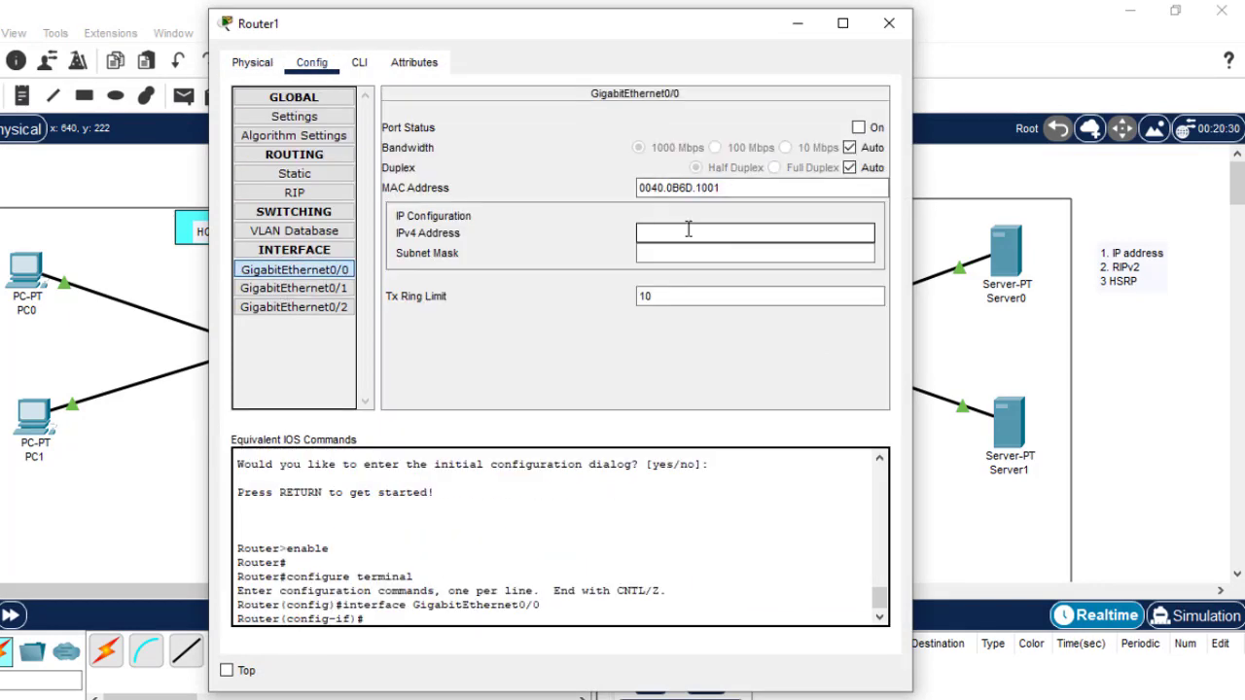
text(192.168.1.3)
click(667, 255)
drag(702, 234, 639, 231)
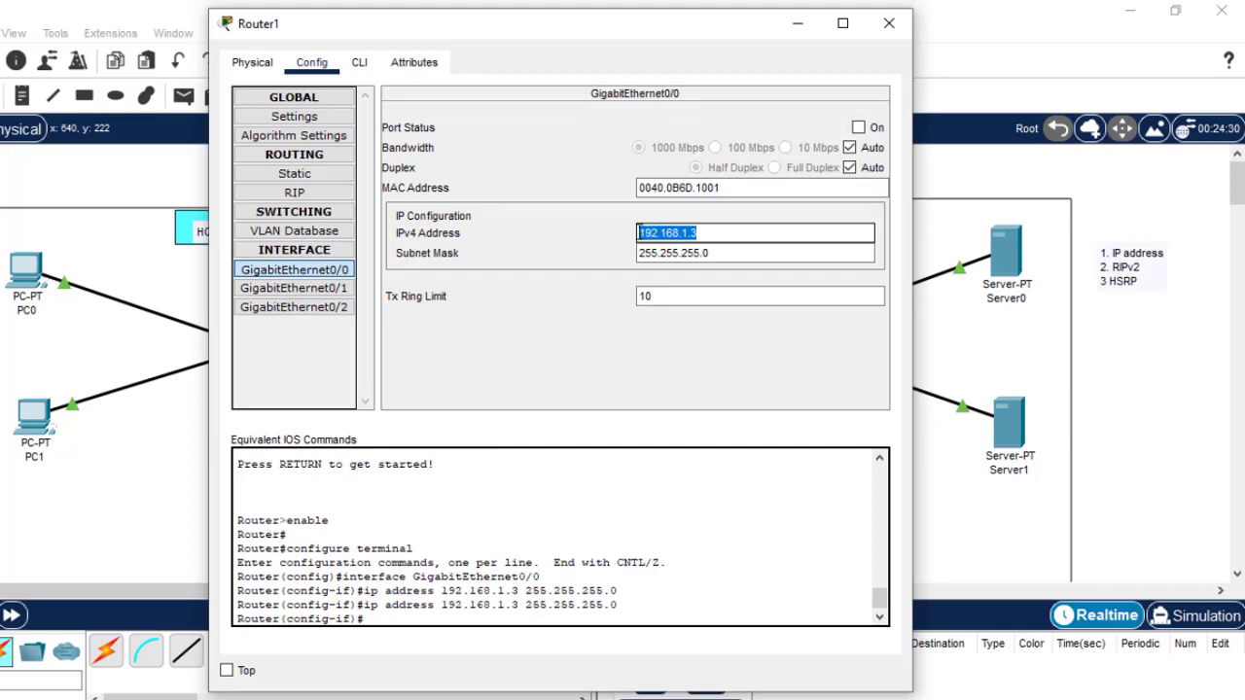
click(858, 127)
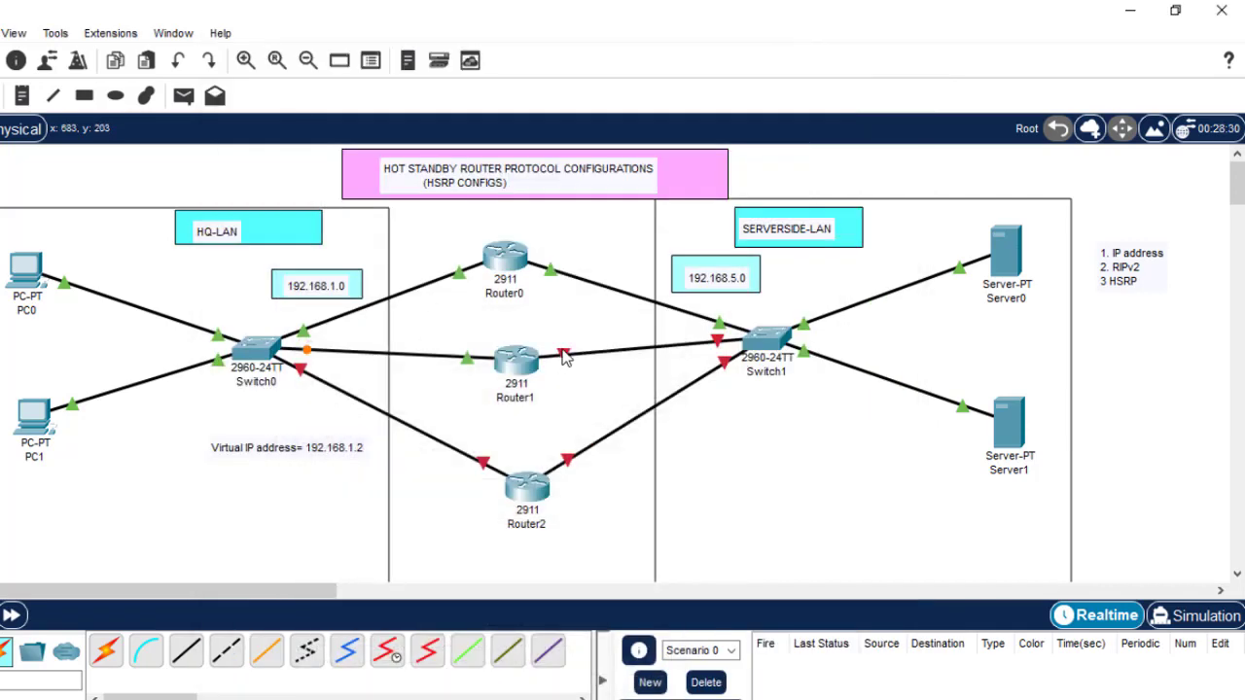
- Configure Router1's GigabitEthernet0/1 with IP address 192.168.5.3 and mask 255.255.255.0, and turn the port on
click(515, 359)
click(293, 288)
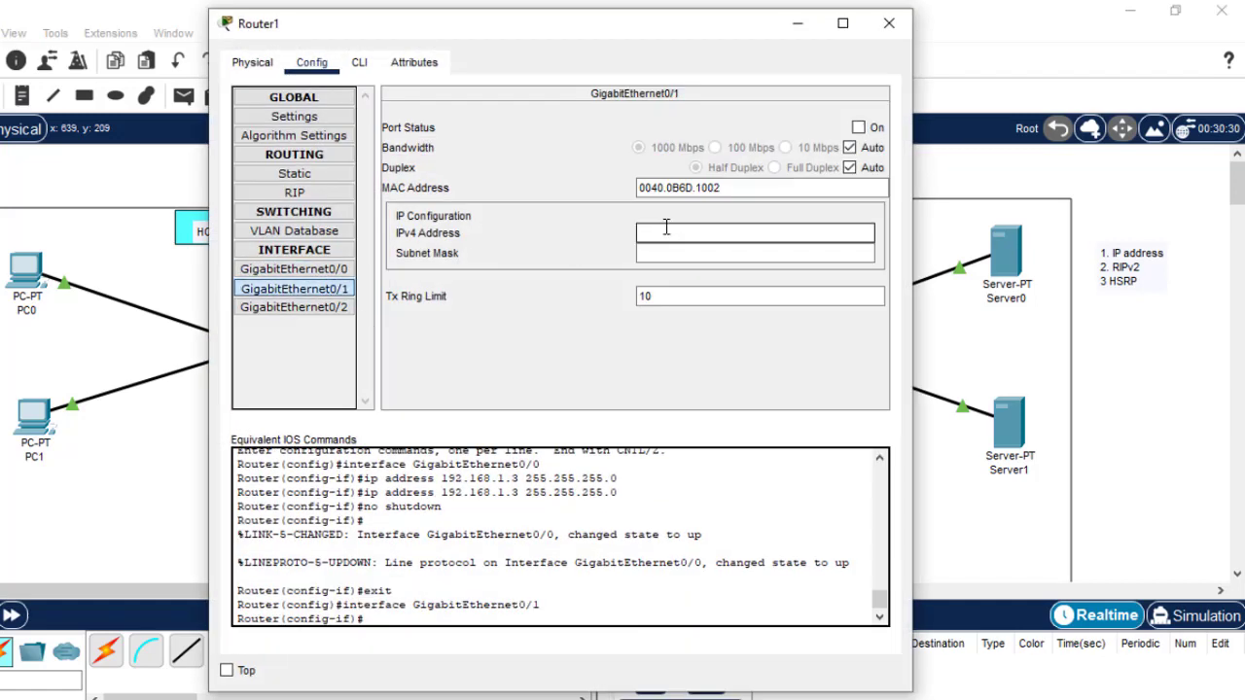
click(660, 233)
text(192.168.5.3)
key(Tab)
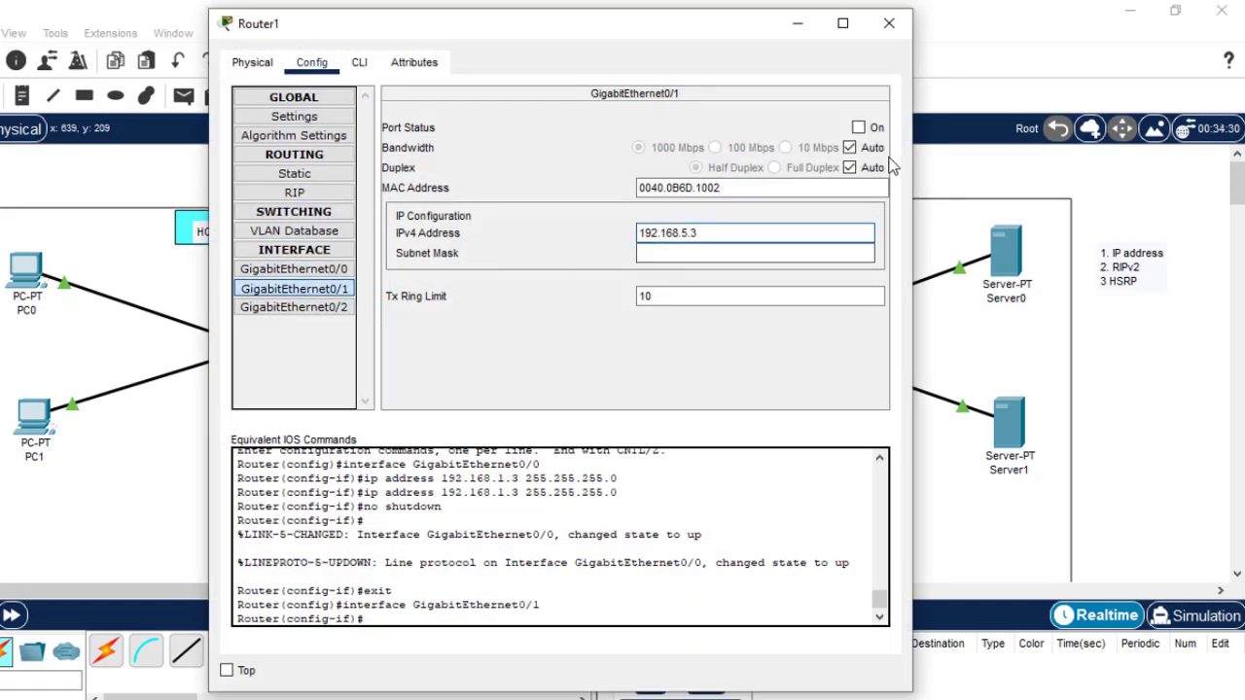
click(858, 128)
- Save Router1's configuration with the command "do wr" and close the router's window
click(360, 65)
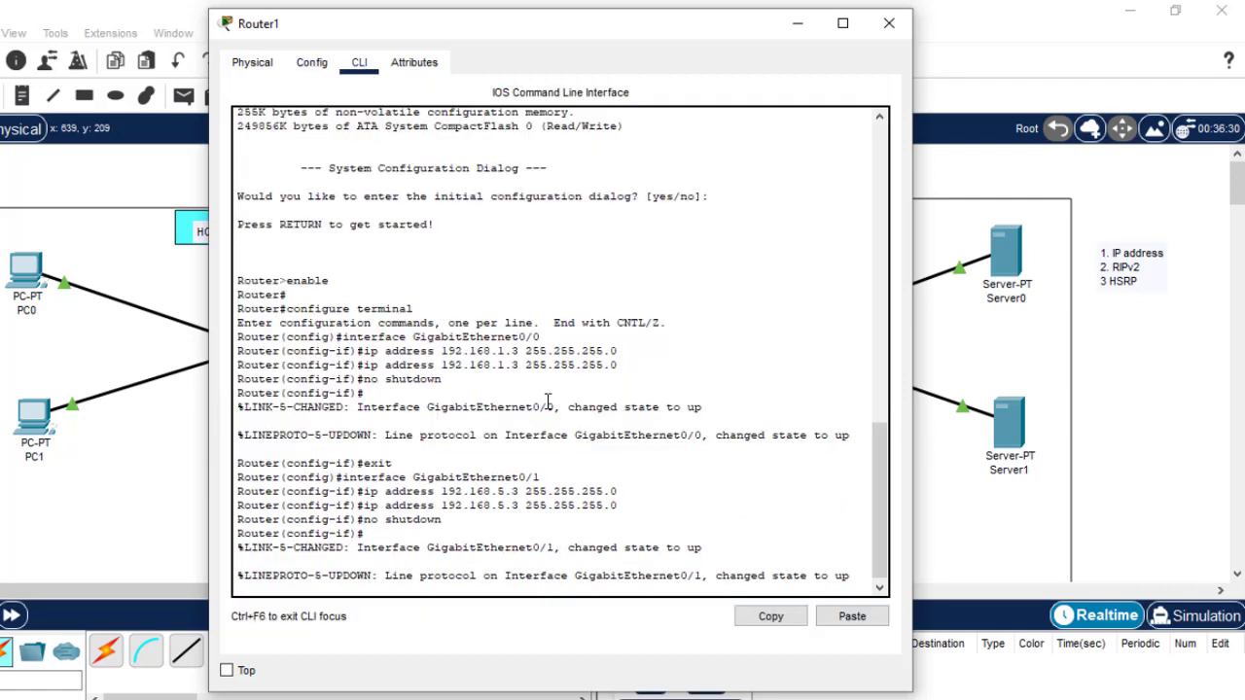
key(Return)
key(Return)
text(do wr)
key(Return)
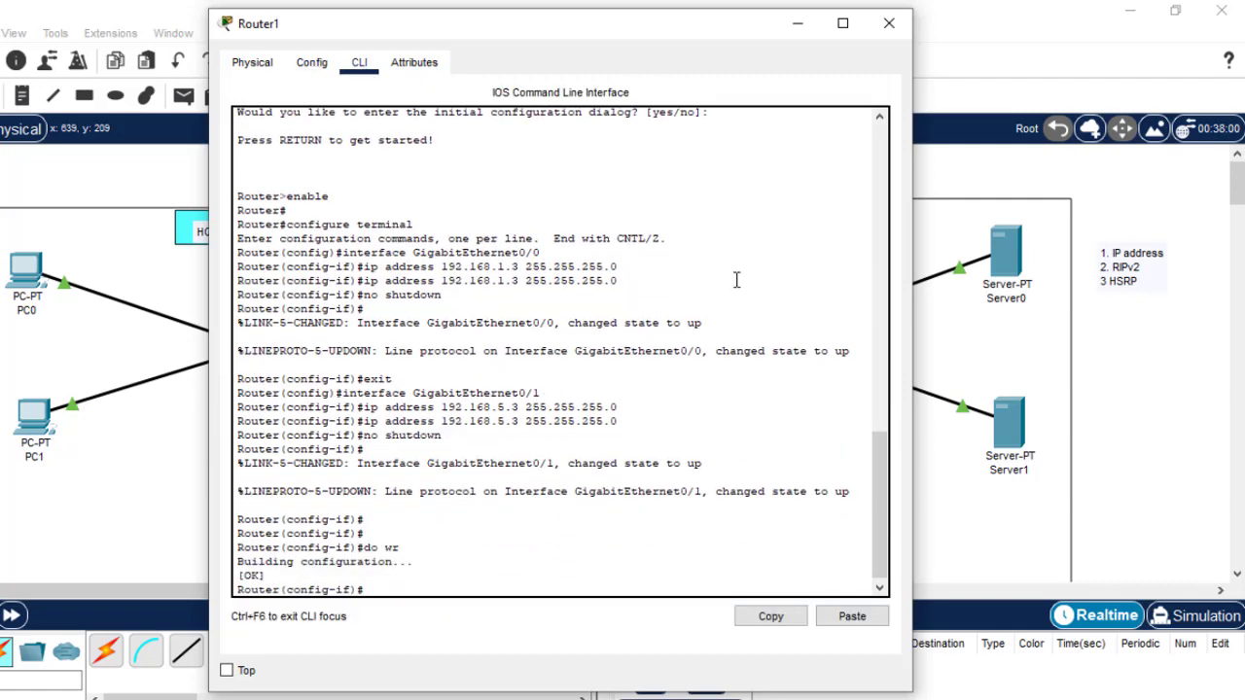
click(888, 22)
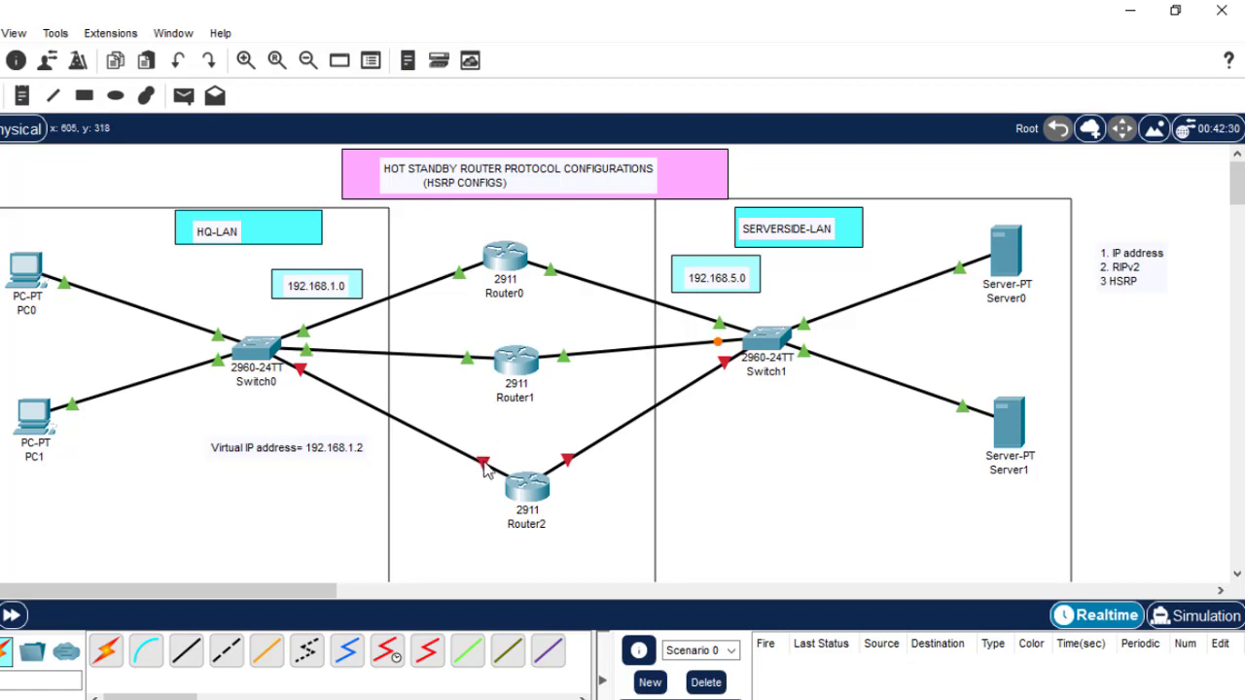
- Configure Router2's GigabitEthernet0/0 with IP address 192.168.1.4 and mask 255.255.255.0, and turn the port on
click(530, 492)
click(312, 63)
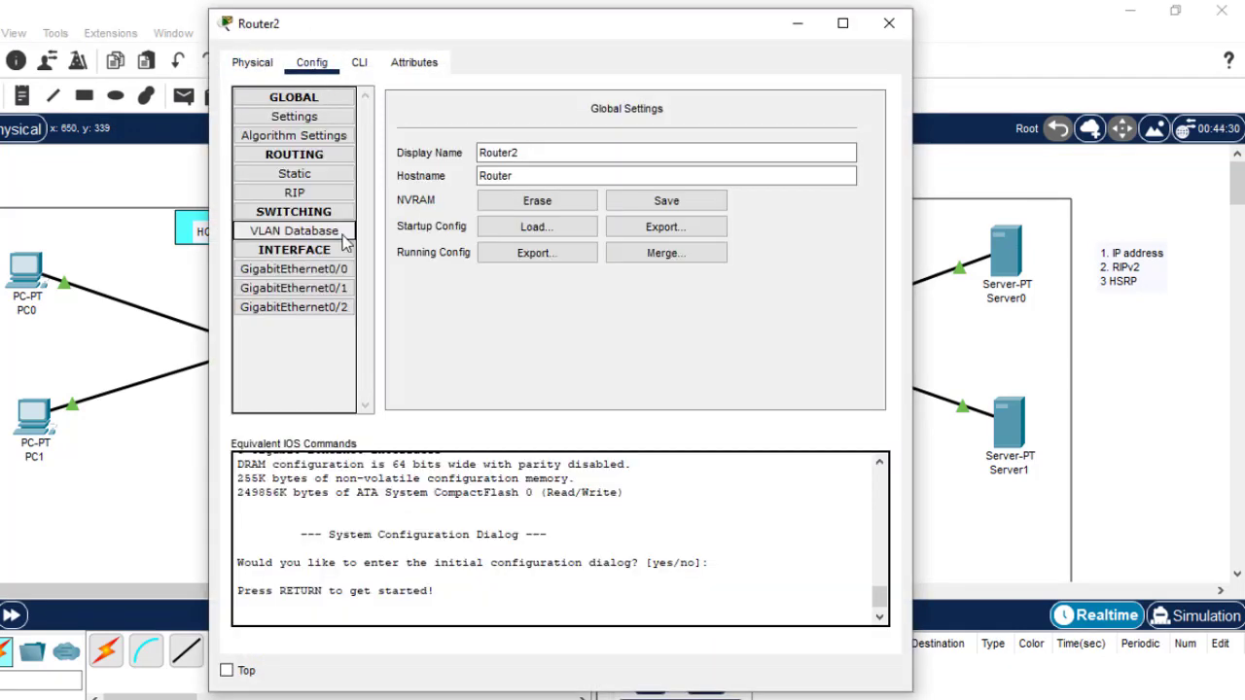
click(294, 269)
click(668, 231)
text(19)
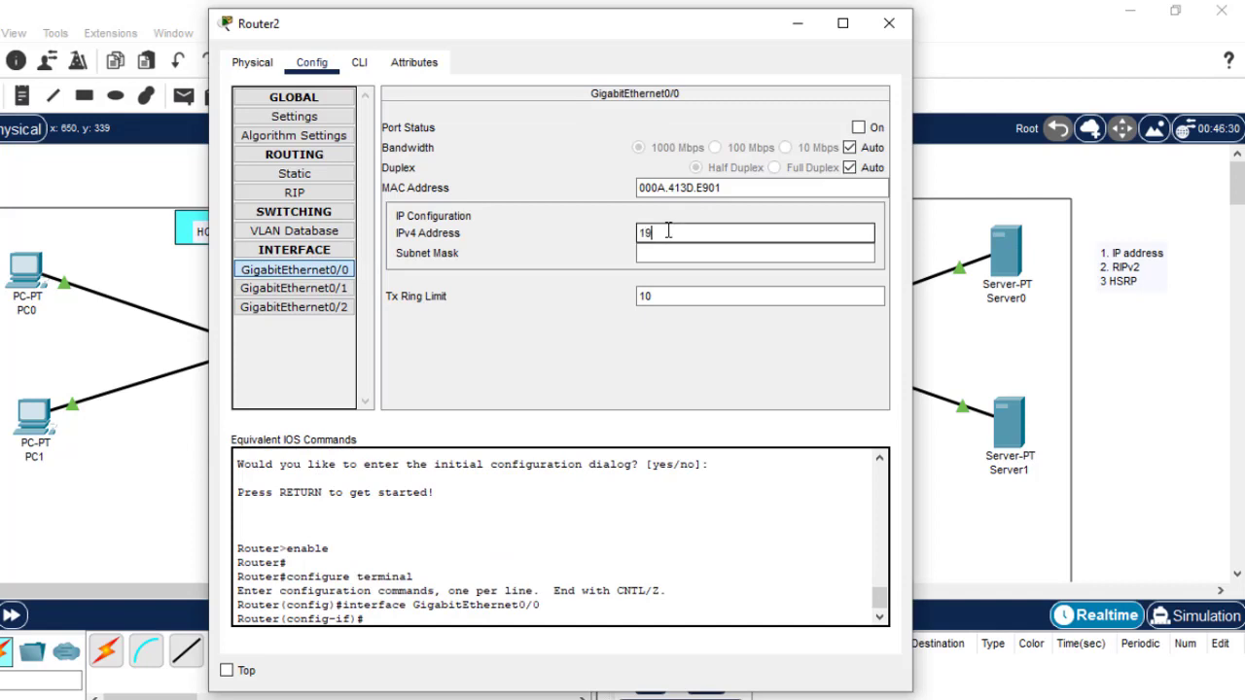
text(2.1)
key(BackSpace)
key(BackSpace)
key(BackSpace)
text(.4)
click(681, 255)
click(858, 128)
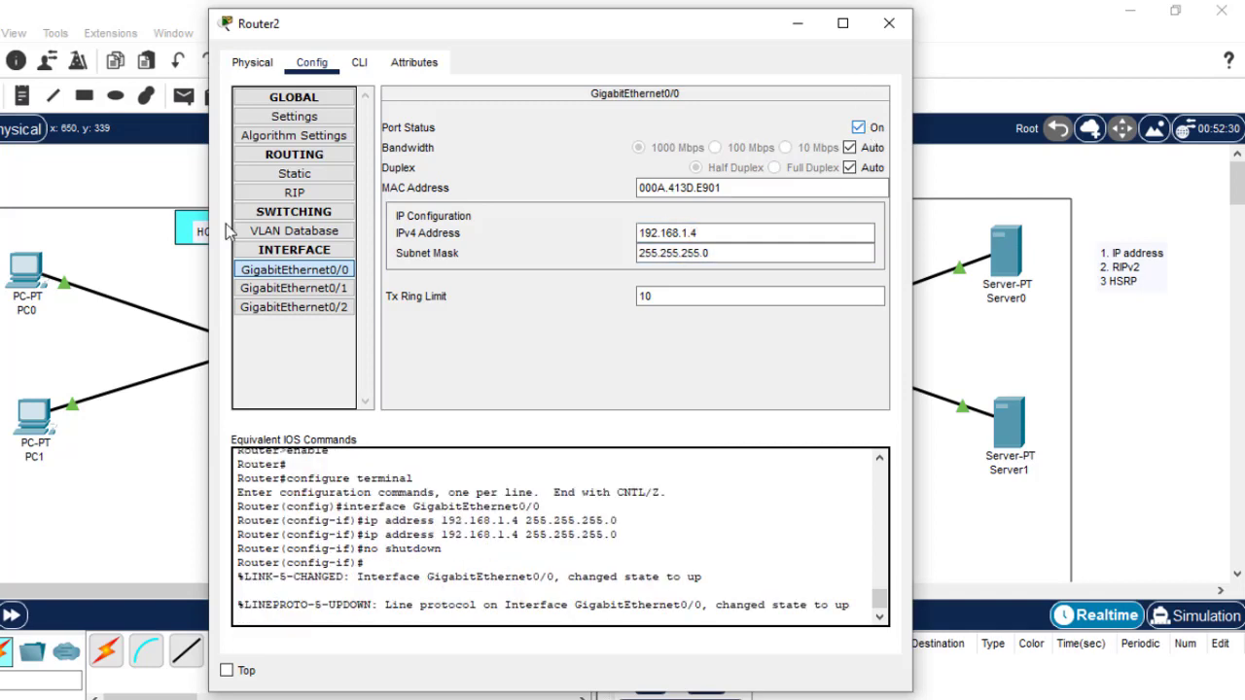
- Configure Router2's GigabitEthernet0/1 with IP address 192.168.5.5 and mask 255.255.255.0, turn the port on, and close the router's window
click(342, 292)
click(683, 234)
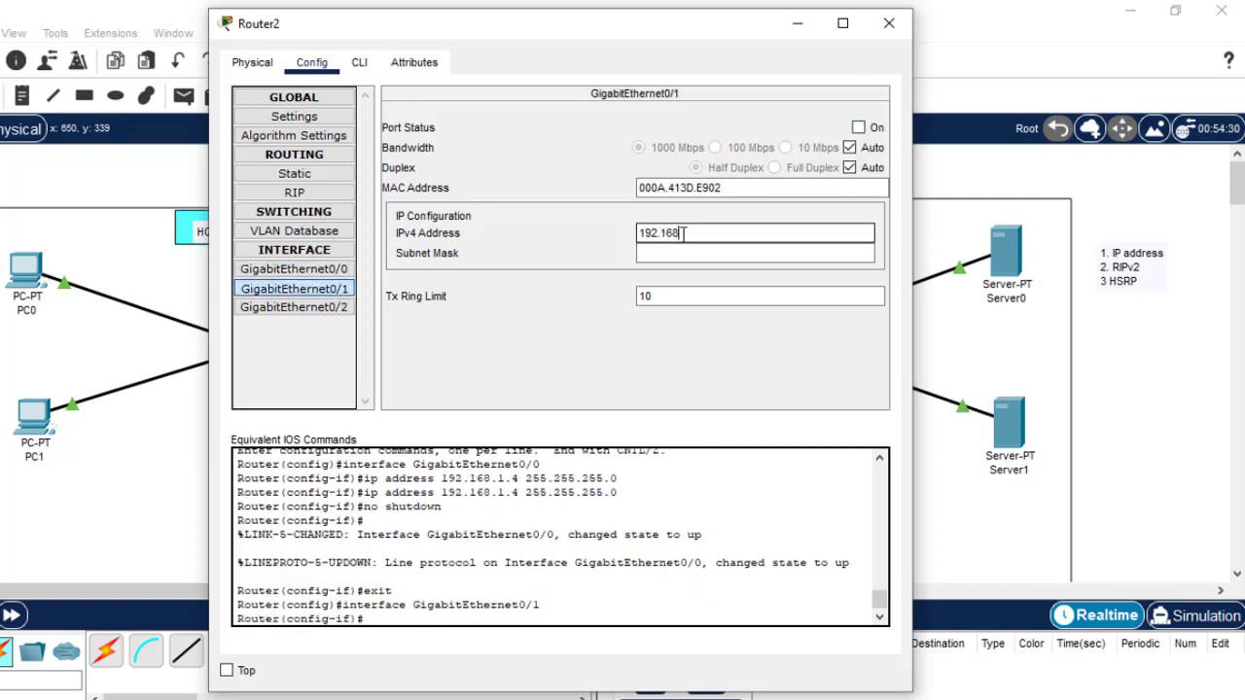
text(192.168.5.5)
click(681, 254)
click(858, 128)
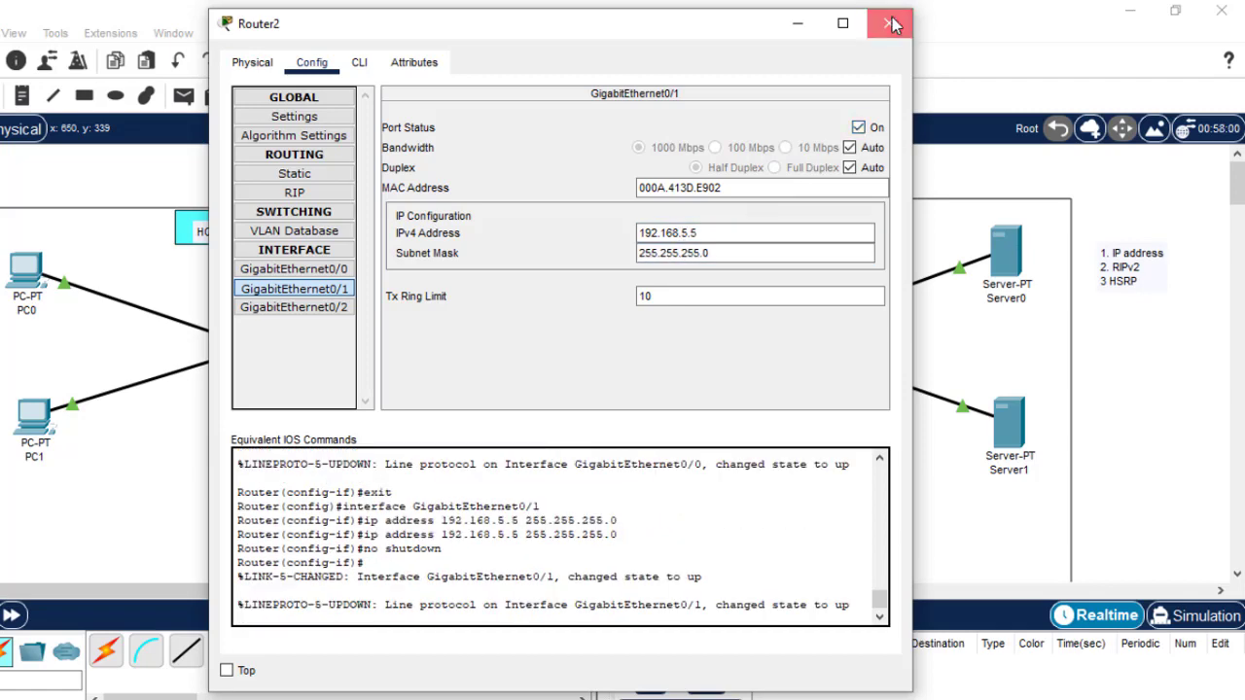
click(907, 29)
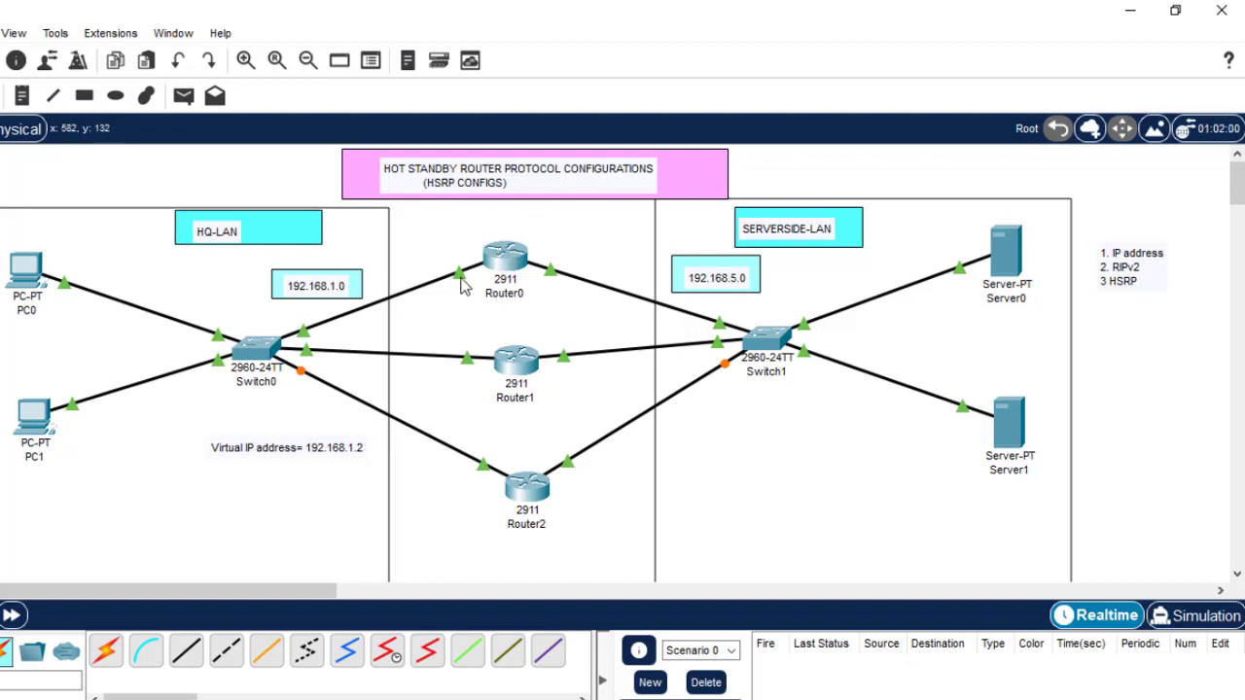
- Give PC0 the static IP address 192.168.1.10 with subnet mask 255.255.255.0
mouse_move(464, 280)
mouse_move(469, 361)
mouse_move(484, 476)
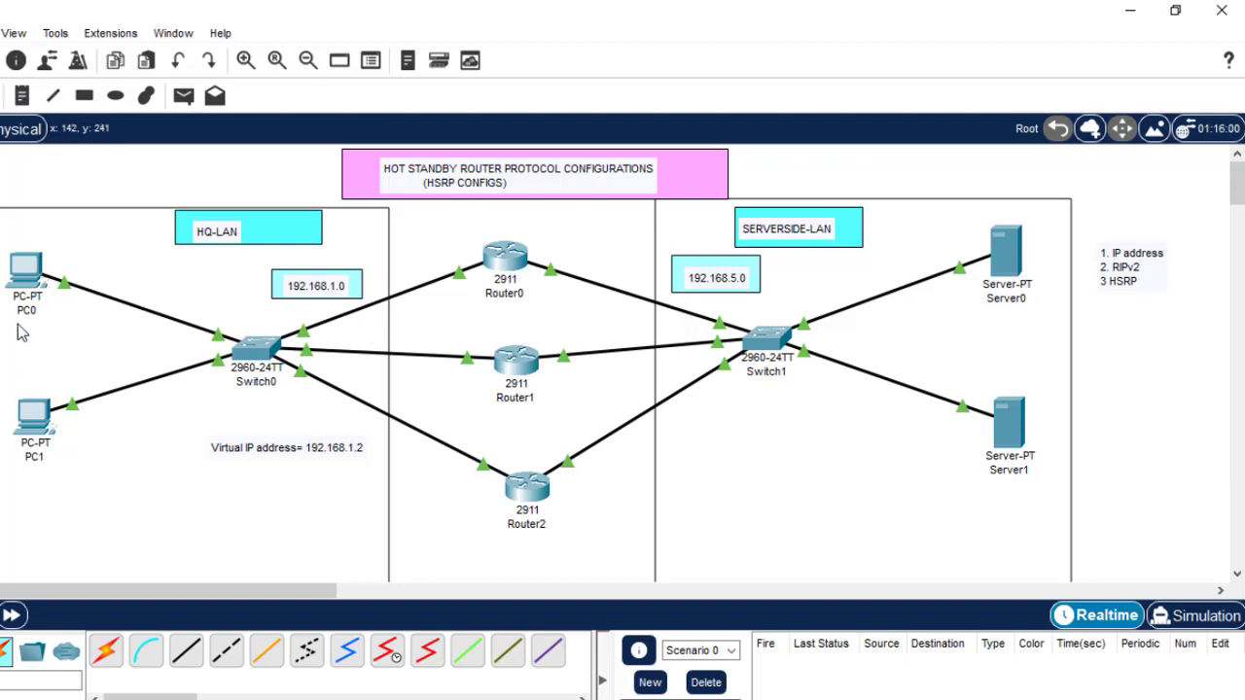
click(25, 275)
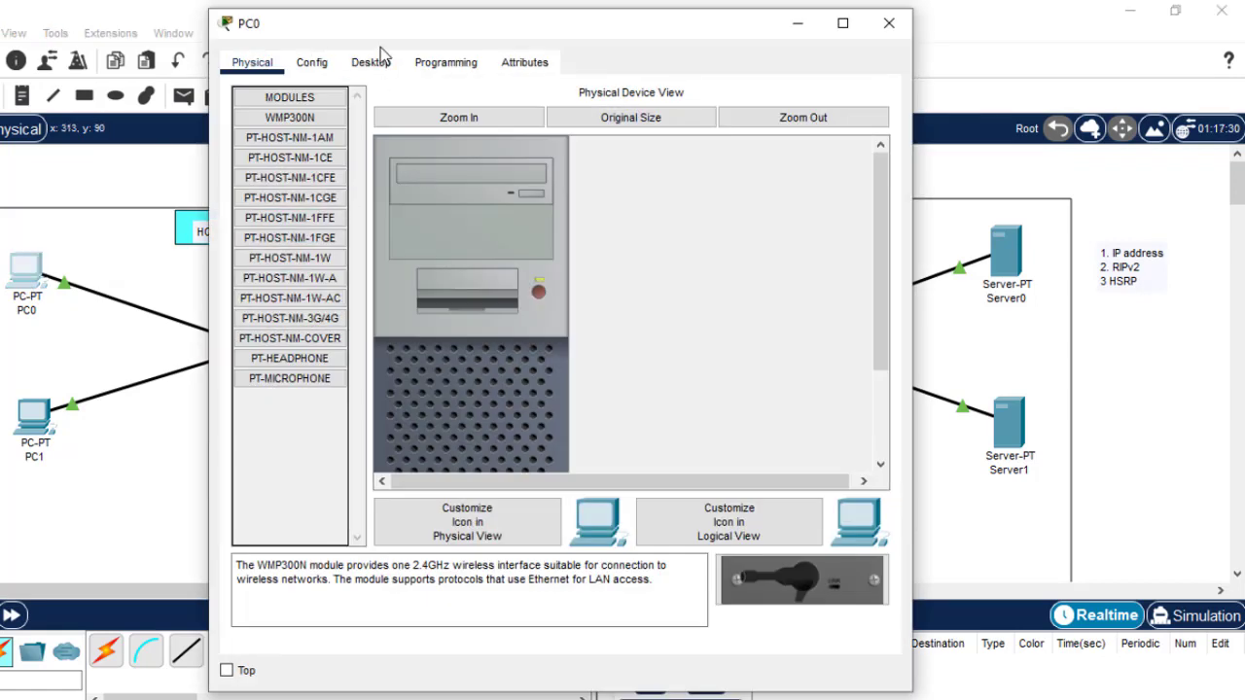
click(796, 22)
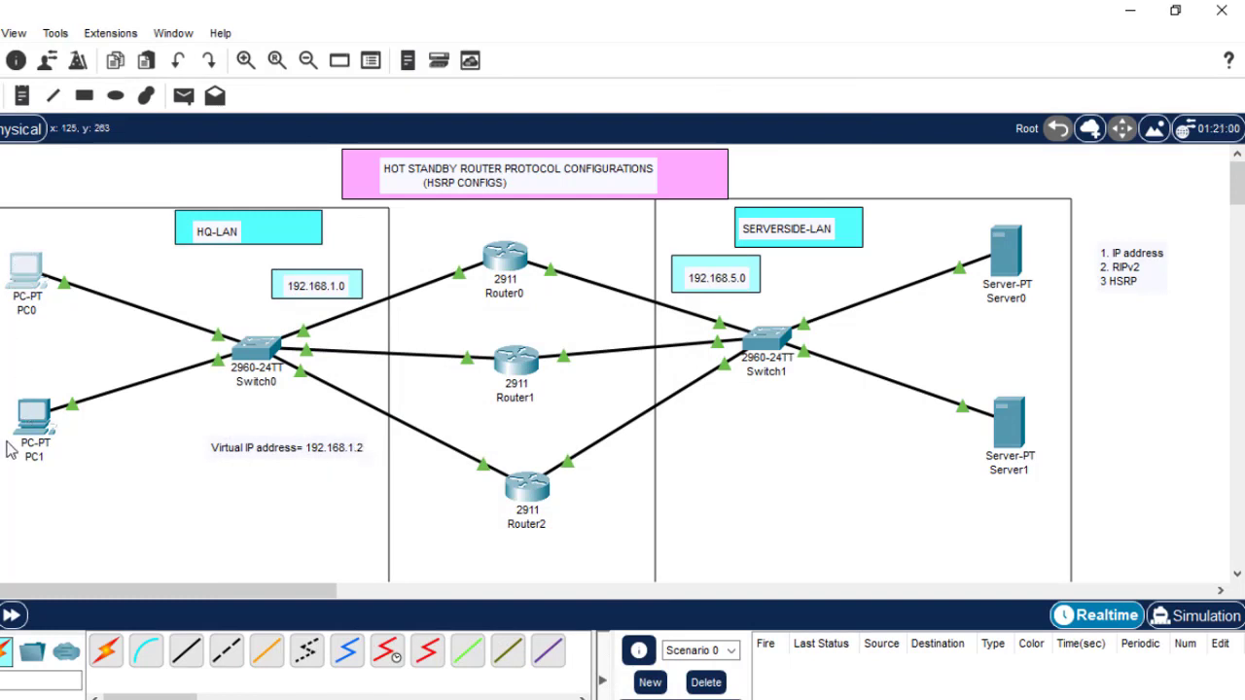
click(25, 289)
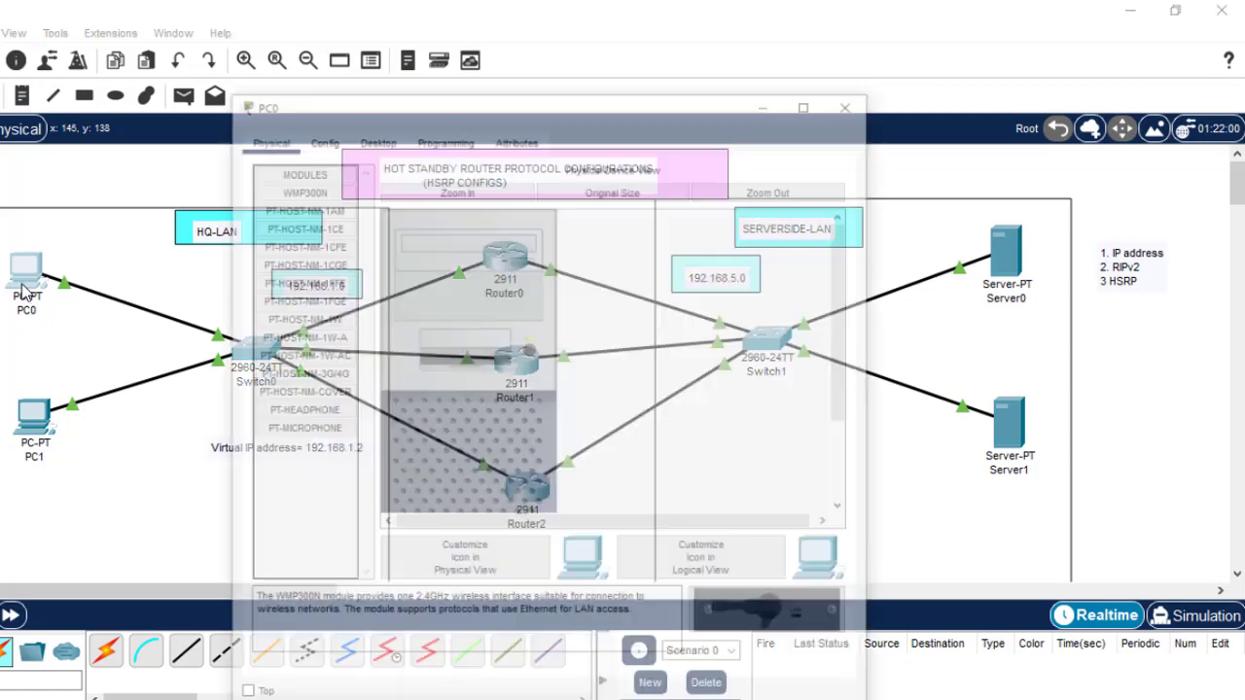
click(376, 69)
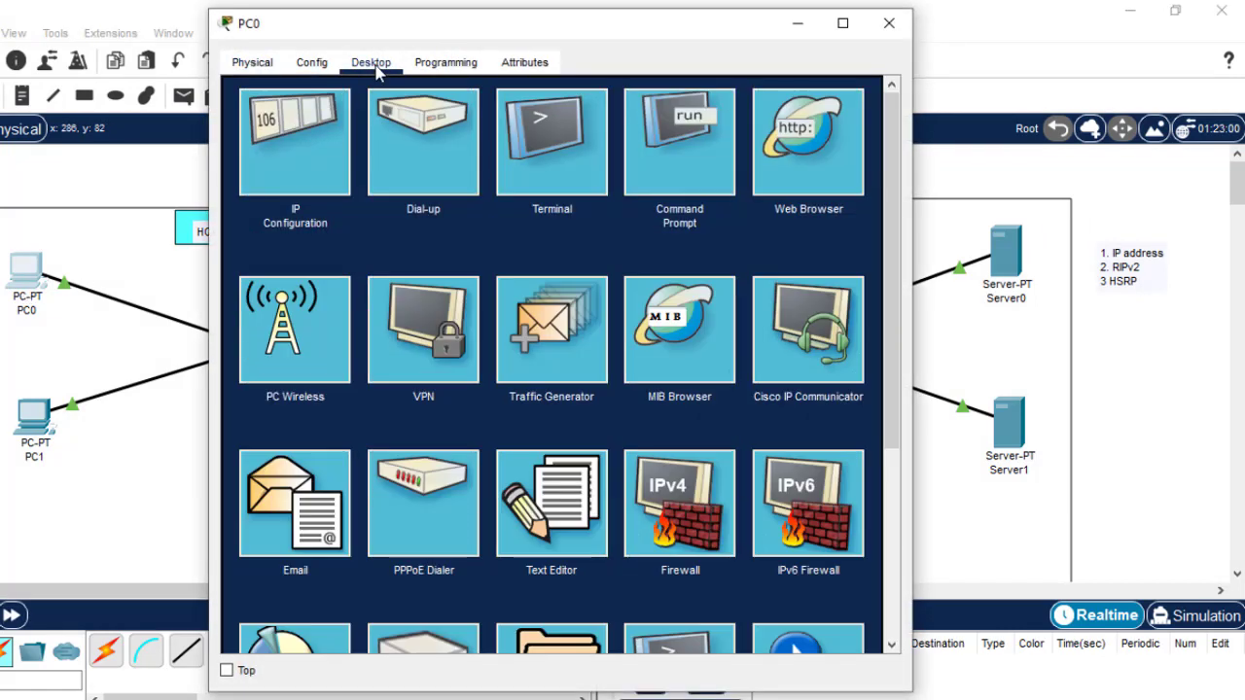
click(304, 155)
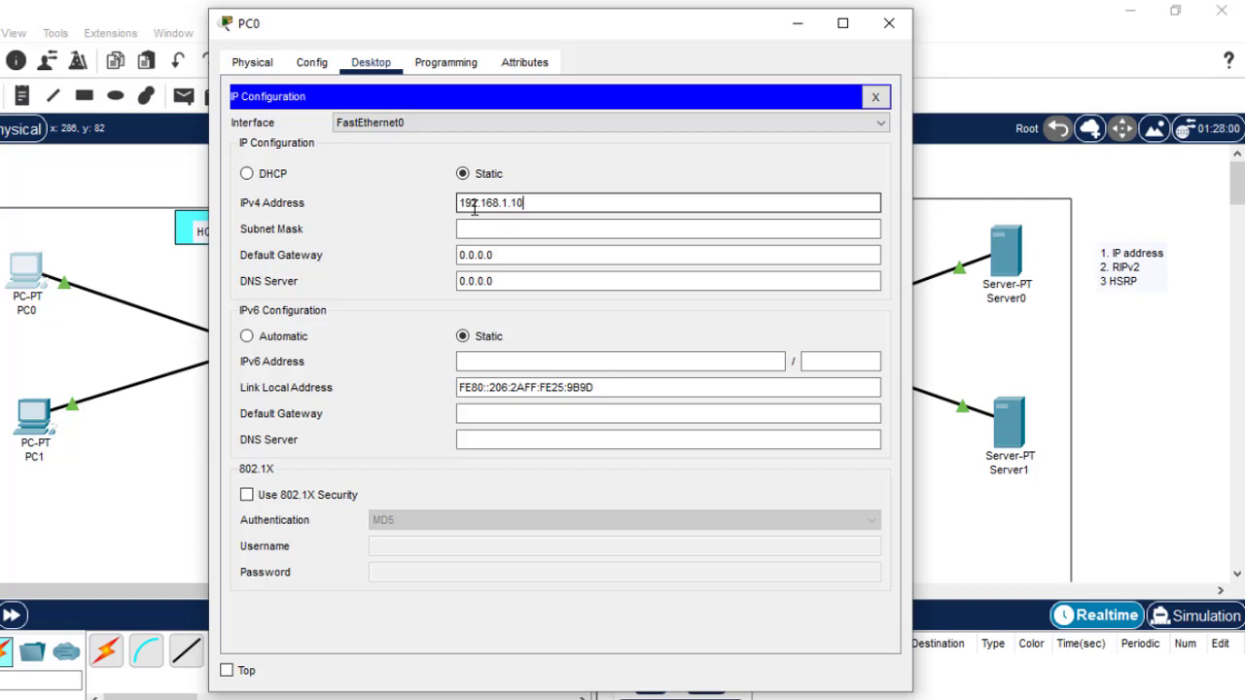
click(506, 232)
- Set PC0's default gateway to the virtual IP address 192.168.1.2 and close the PC's window
drag(503, 255, 379, 265)
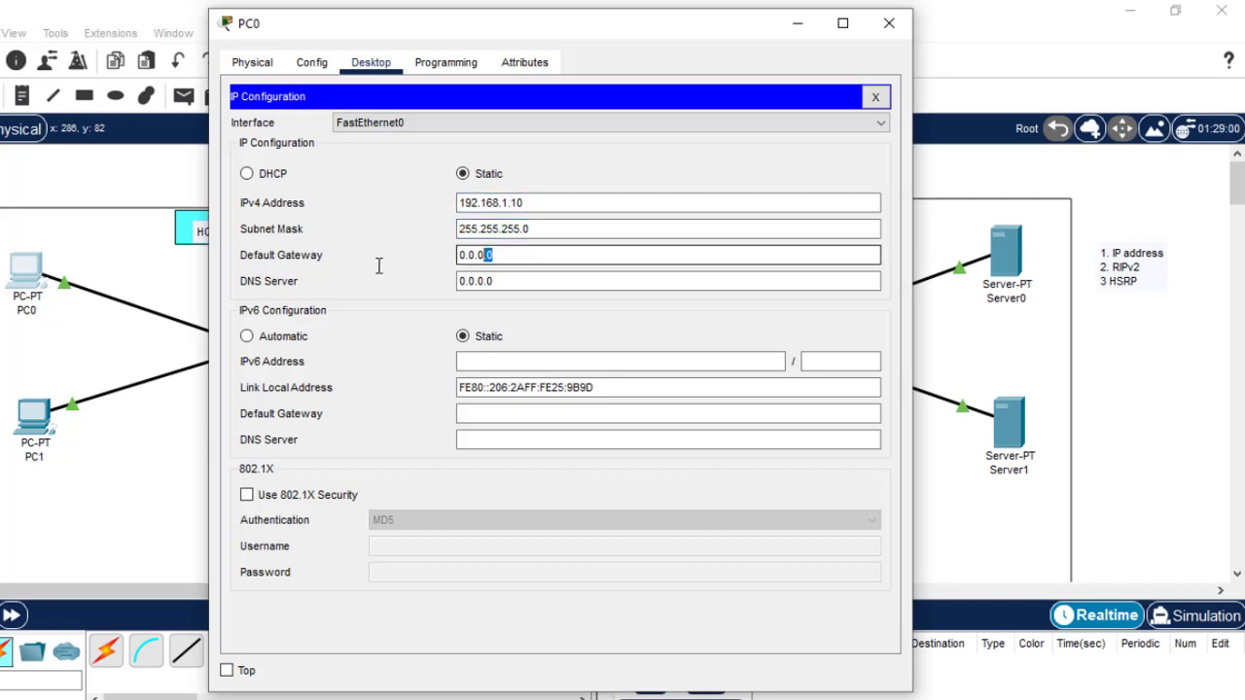
drag(495, 256, 439, 253)
text(192.168.1.2)
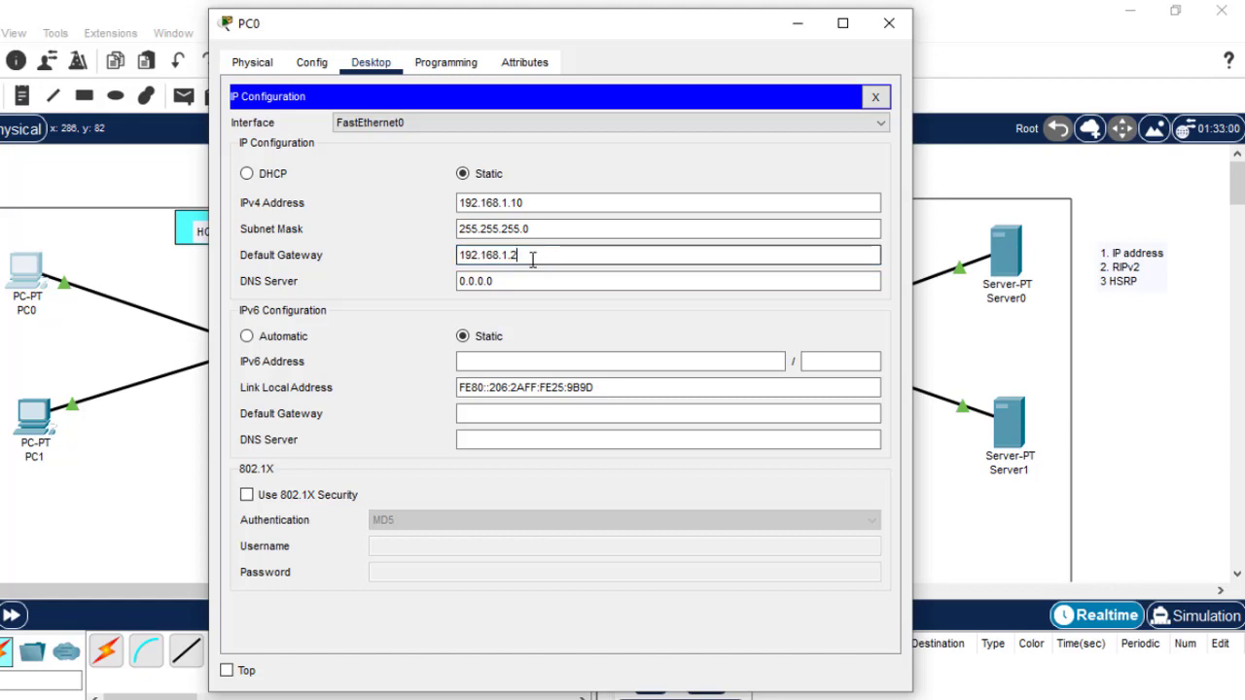
drag(536, 254, 425, 256)
click(889, 22)
- Give PC1 the static IP address 192.168.1.20 with subnet mask 255.255.255.0
click(35, 436)
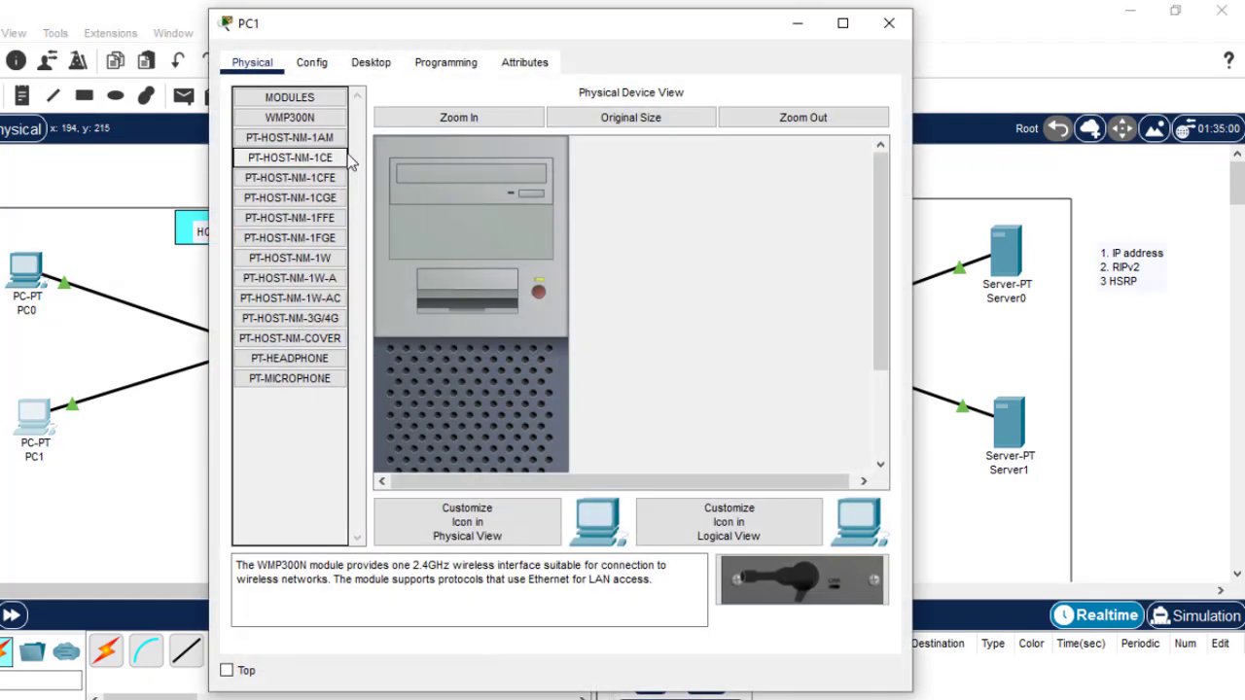
click(375, 68)
click(320, 143)
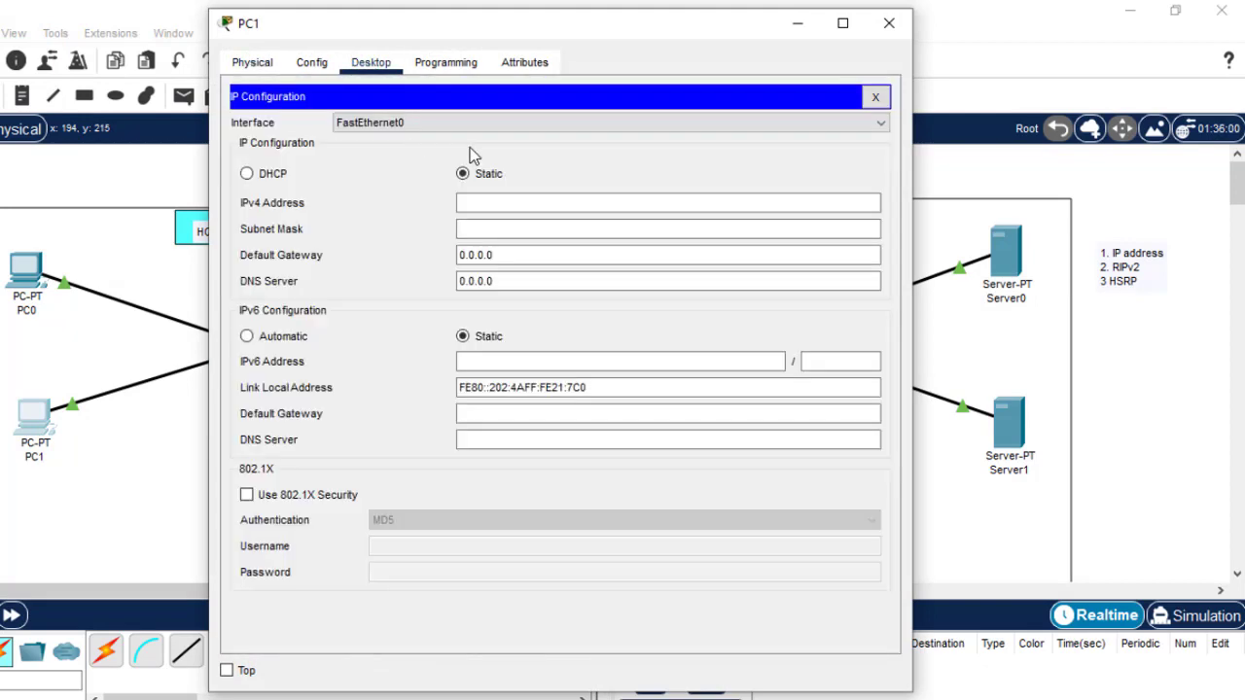
text(192.168.1.2)
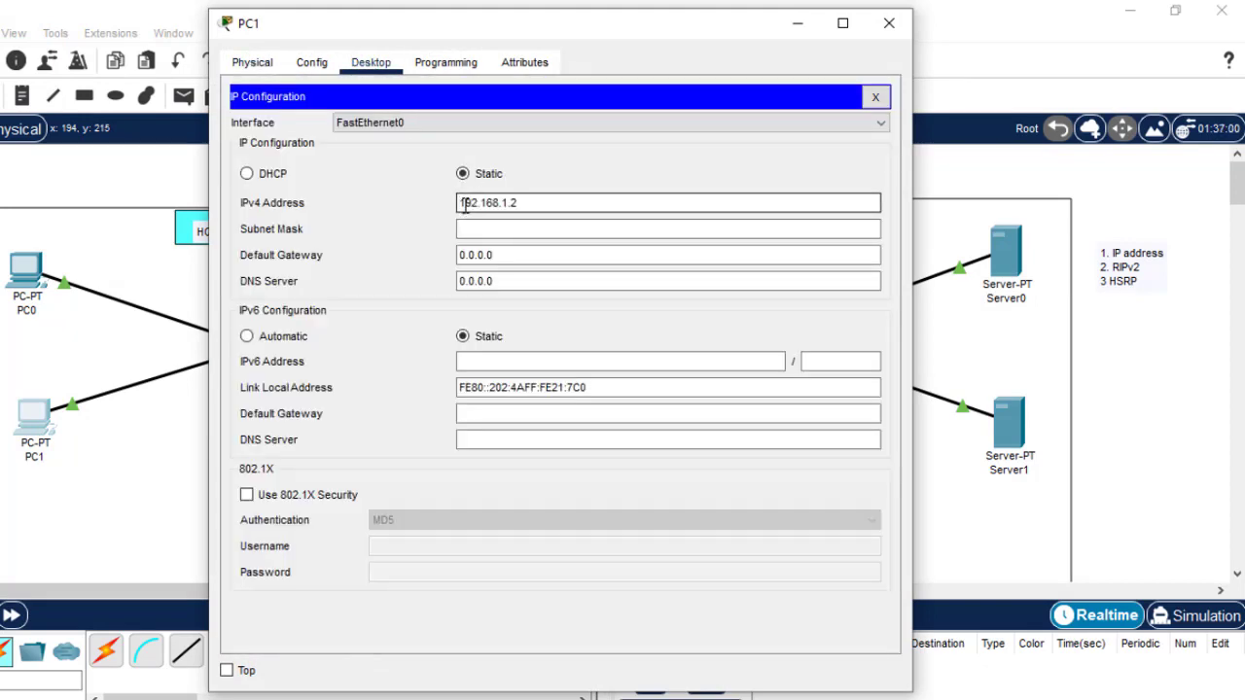
text(0)
click(512, 228)
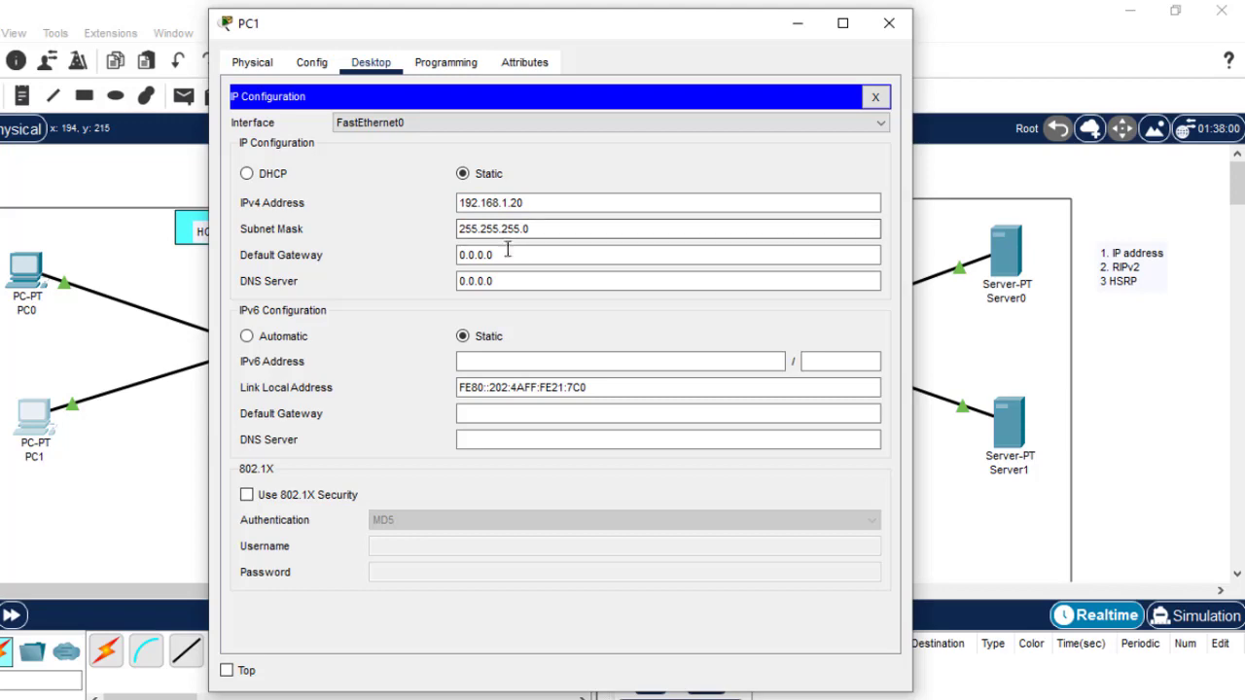
- Set PC1's default gateway to 192.168.1.2 and close the PC's window
click(470, 254)
key(ctrl+a)
text(192.168.1.2)
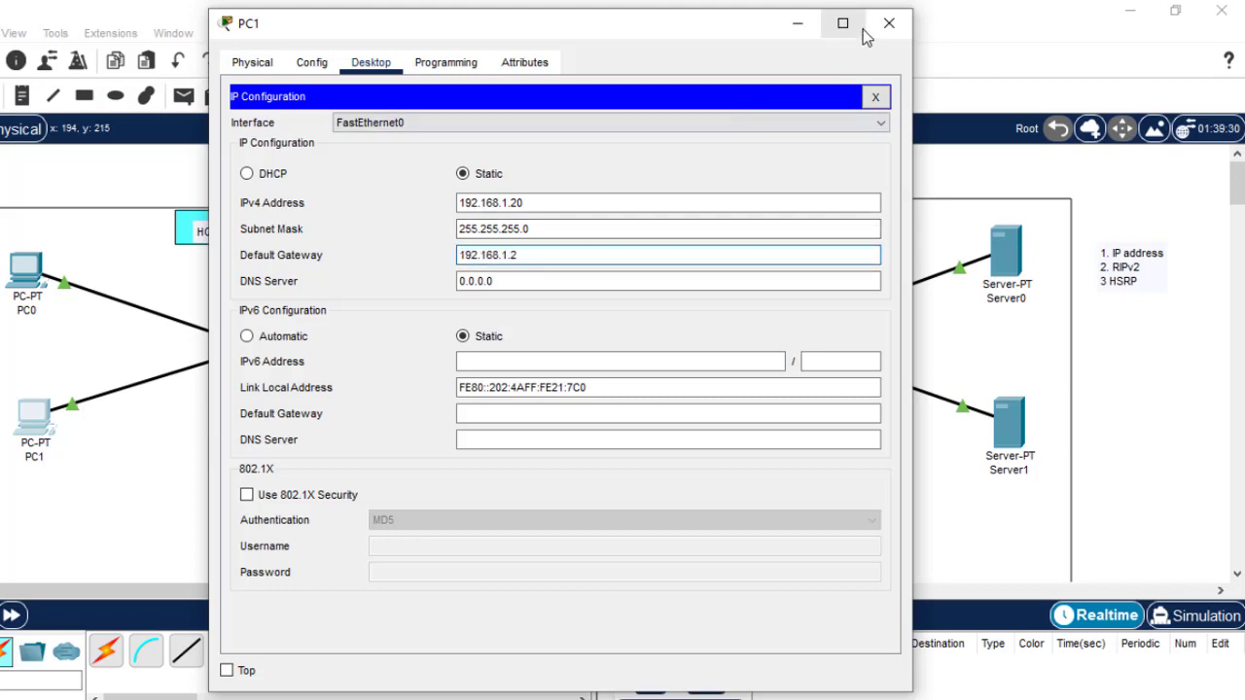
click(889, 22)
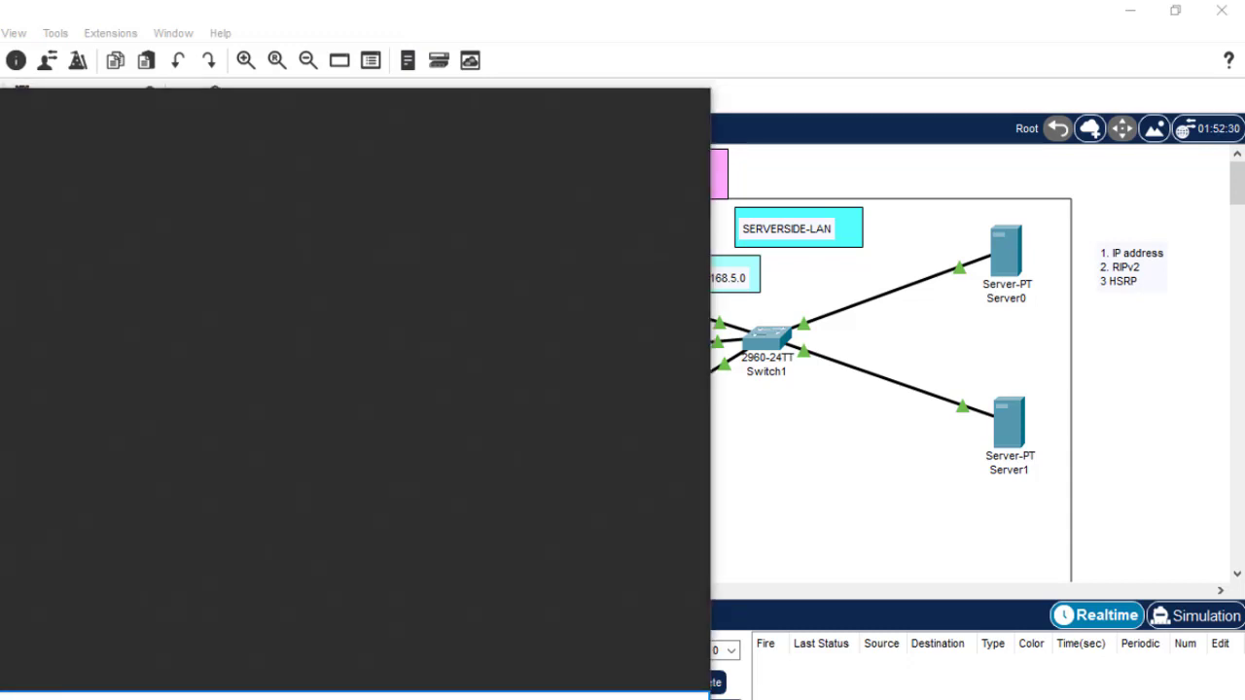
- Open Notepad and write the RIP commands "router rip", "version 2" and "network 192.168.1.0" on separate lines
text(note)
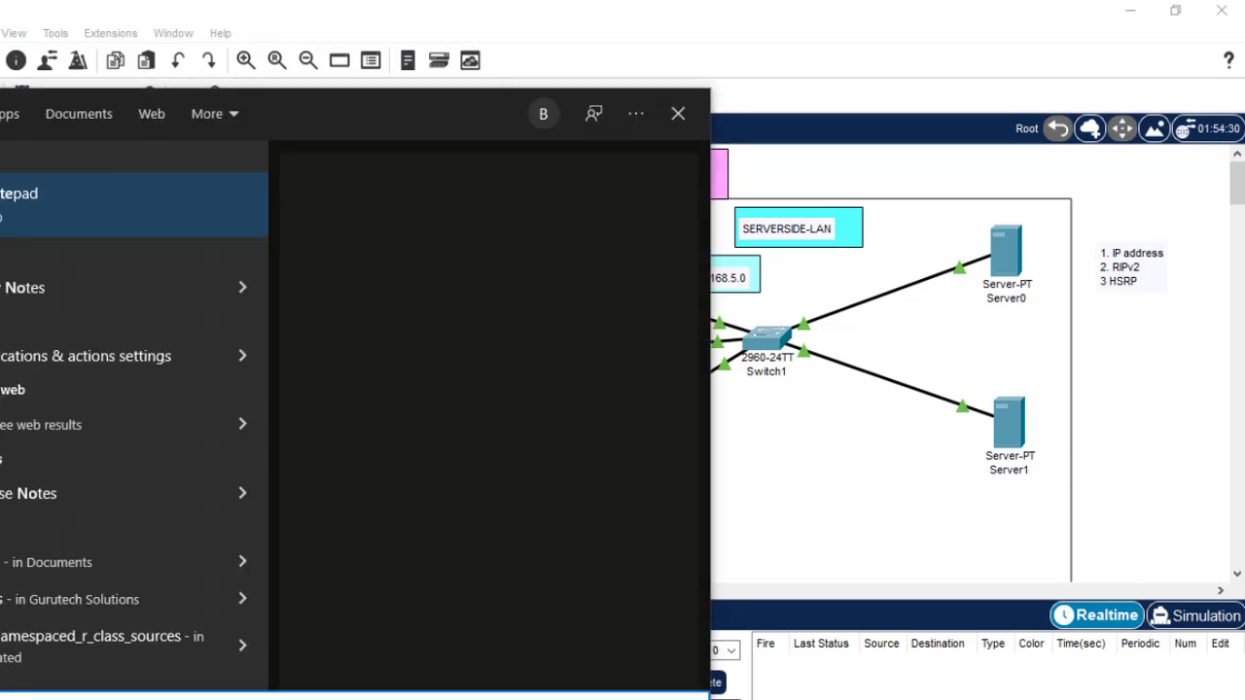
key(Return)
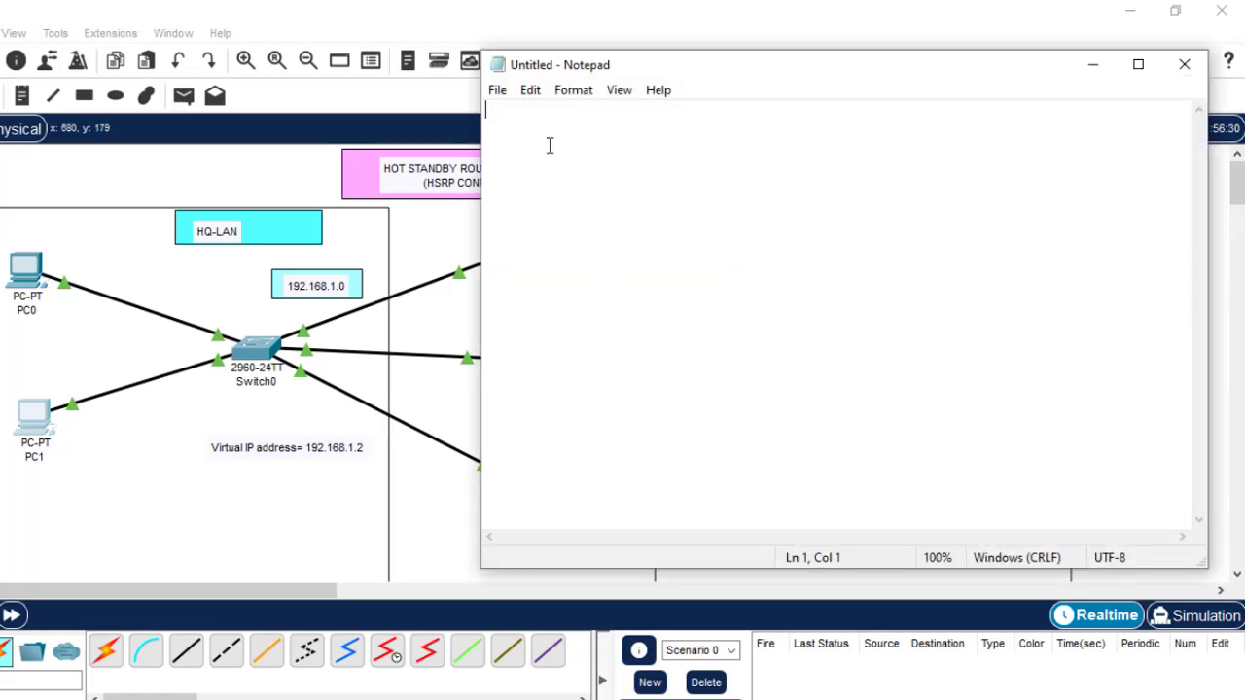
text(router rip )
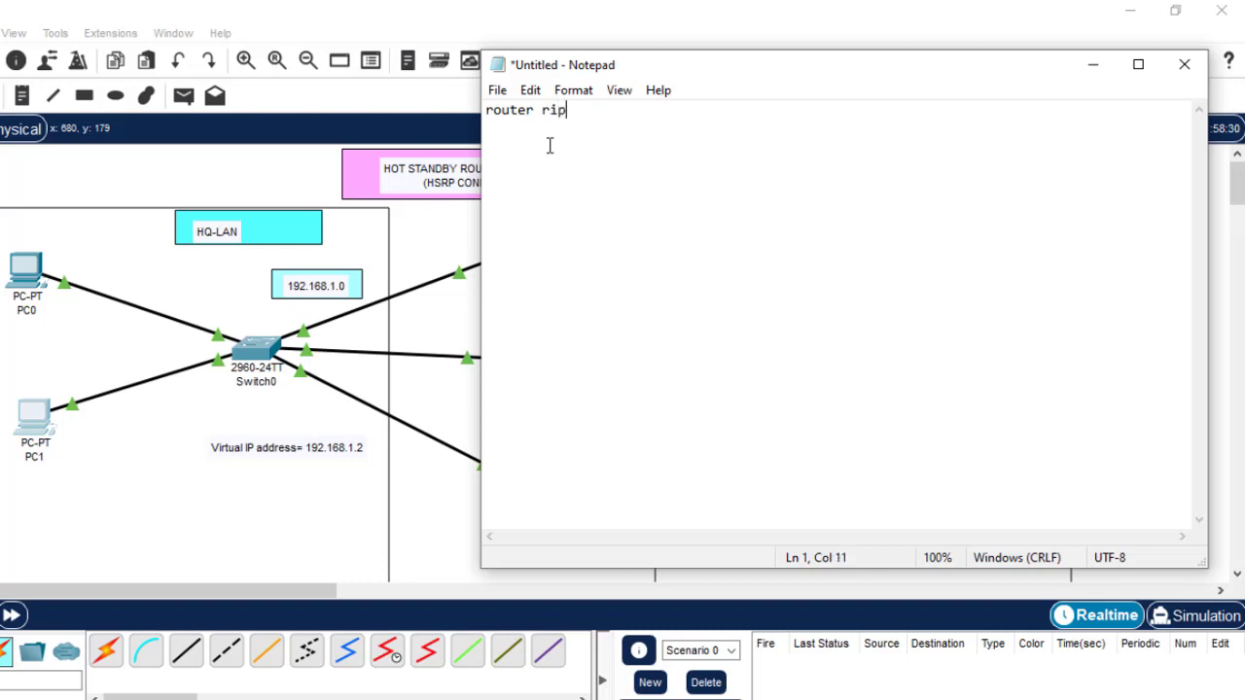
text(version 2)
key(Return)
text(netwo)
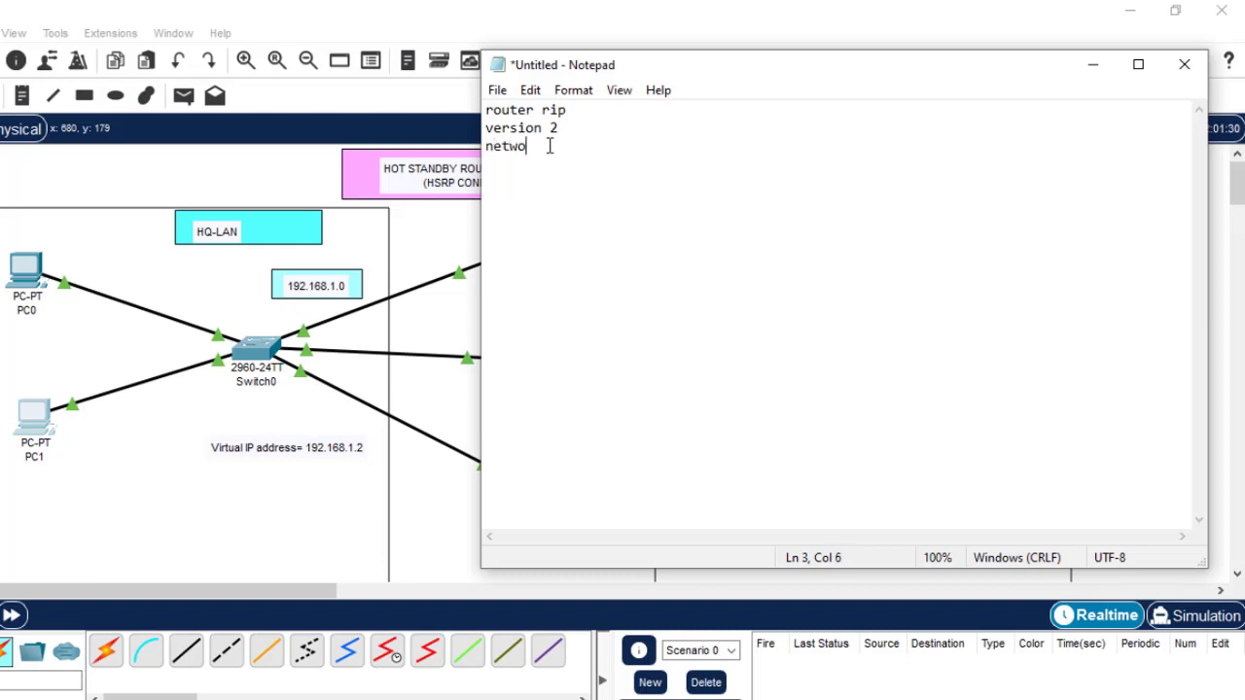
text(rk 192.168.)
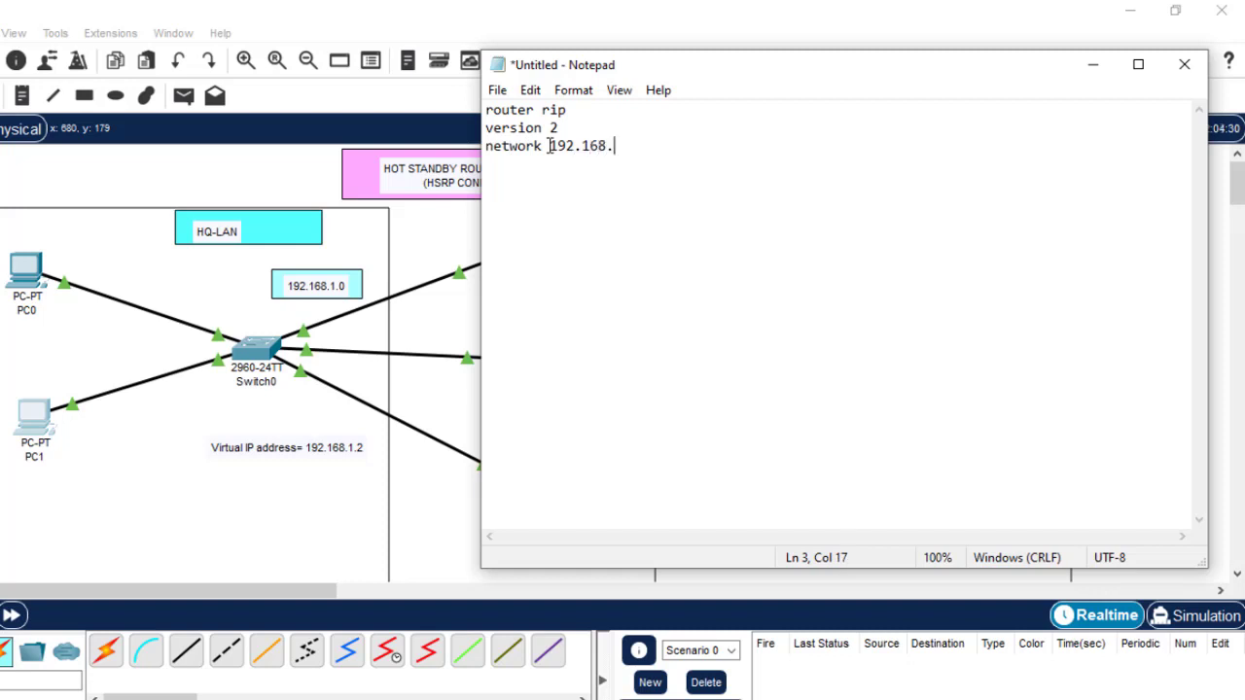
text(1.0)
key(Return)
- Add the lines "network 192.168.5.0" and "no auto-summary" to the RIP commands, reusing the first network line
drag(642, 146, 490, 160)
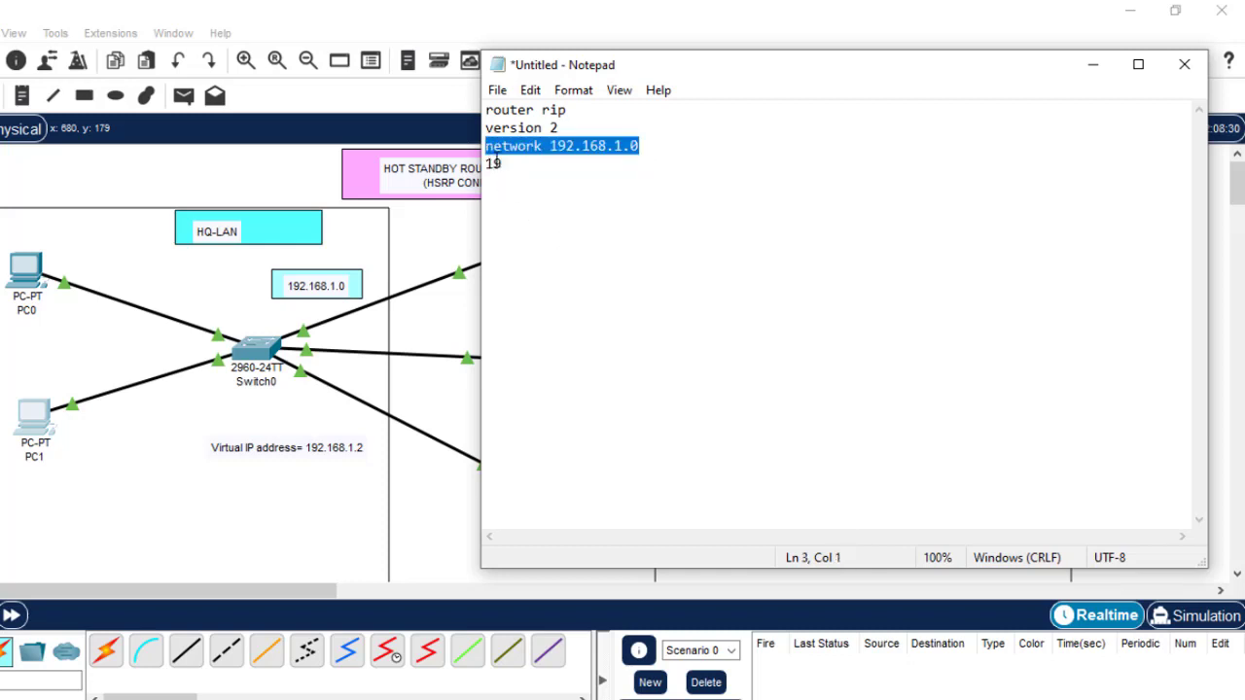
key(ctrl+c)
click(506, 164)
drag(506, 163, 467, 162)
key(ctrl+v)
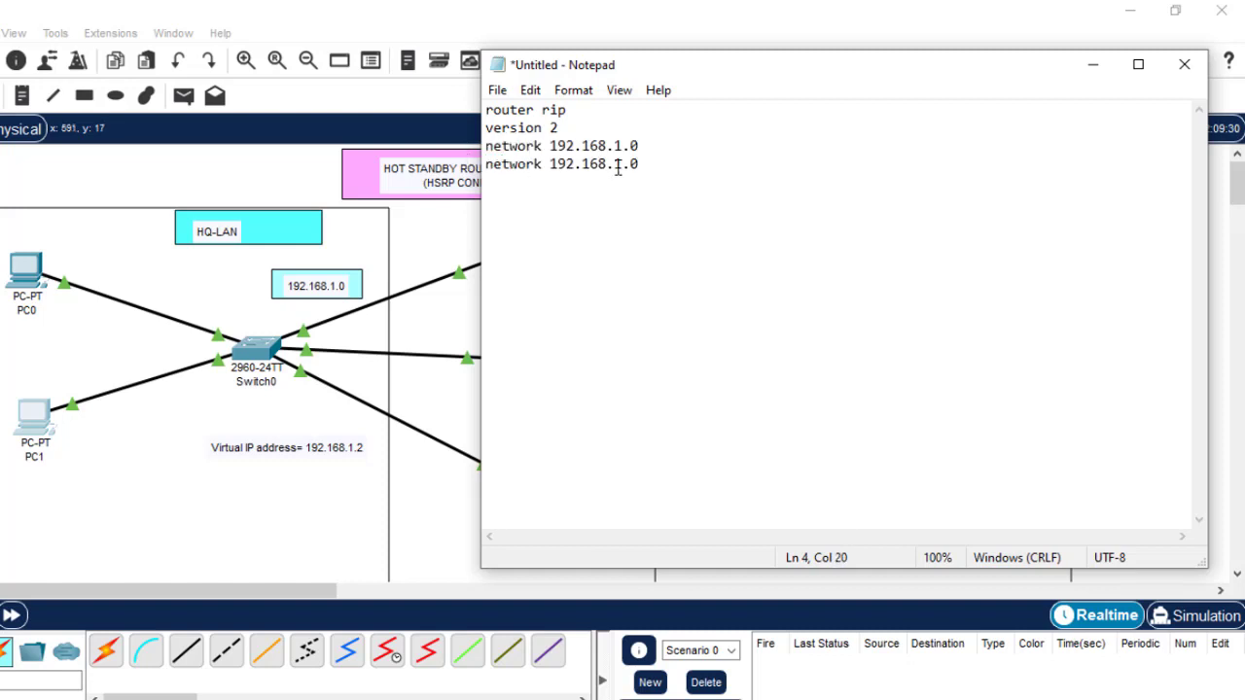
key(BackSpace)
text(5)
key(Return)
text(no auto-summary)
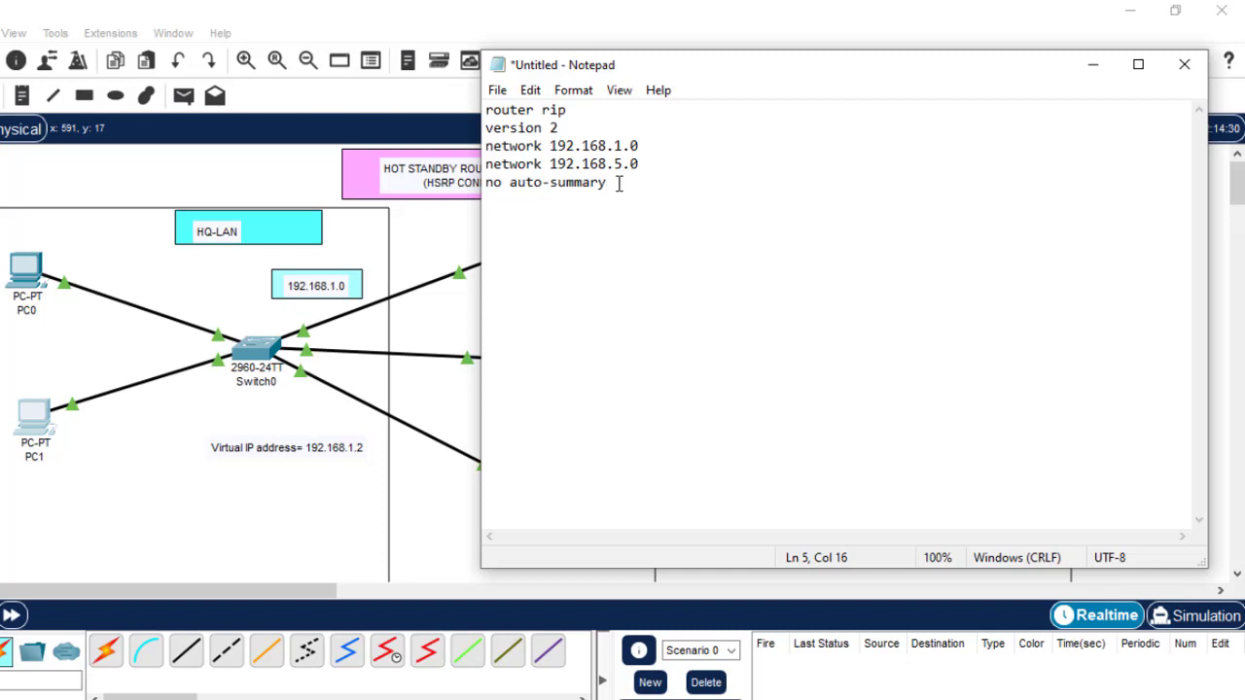
- Copy all the RIP commands from Notepad and paste them into Router0's command line from global configuration mode in Packet Tracer
drag(616, 183, 451, 112)
key(ctrl+c)
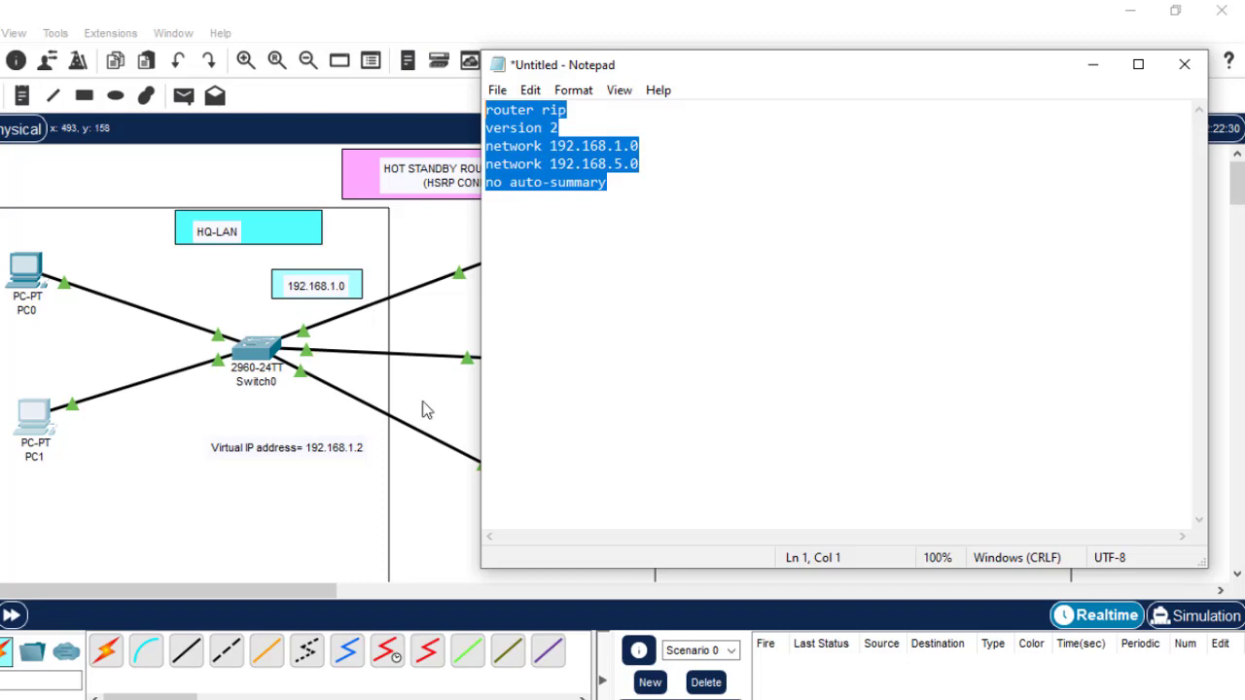
click(428, 484)
click(505, 263)
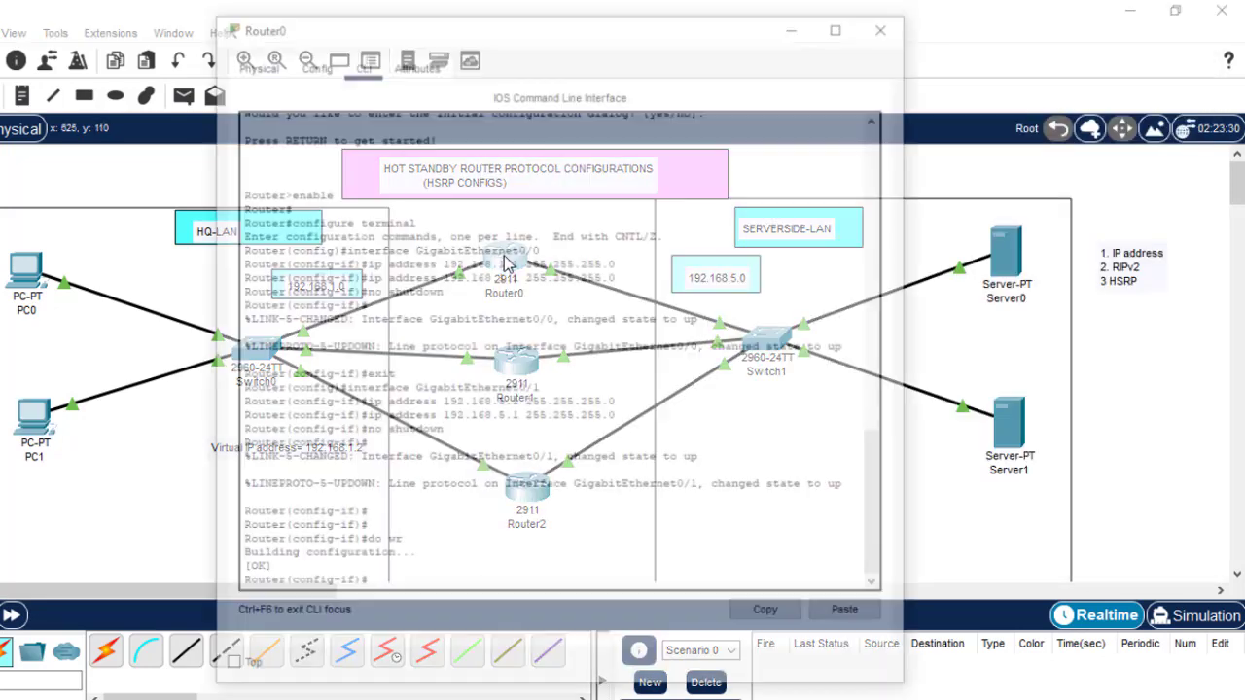
text(e)
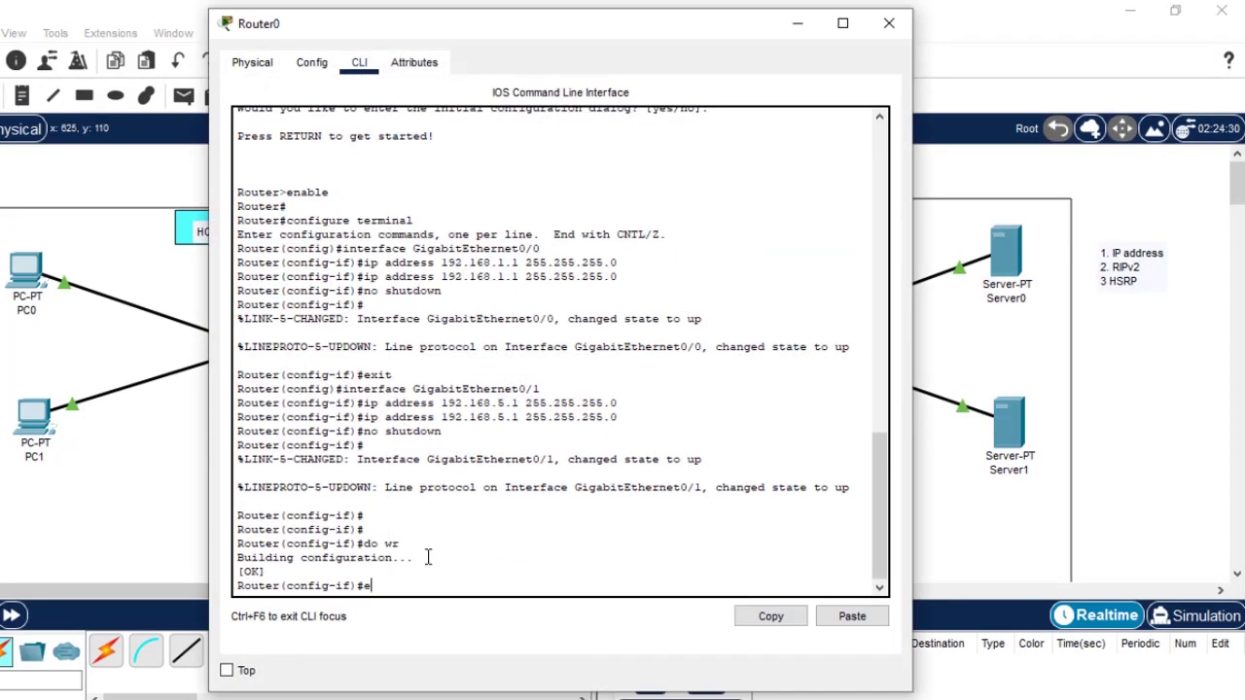
text(x)
key(Return)
key(Return)
key(Return)
key(Return)
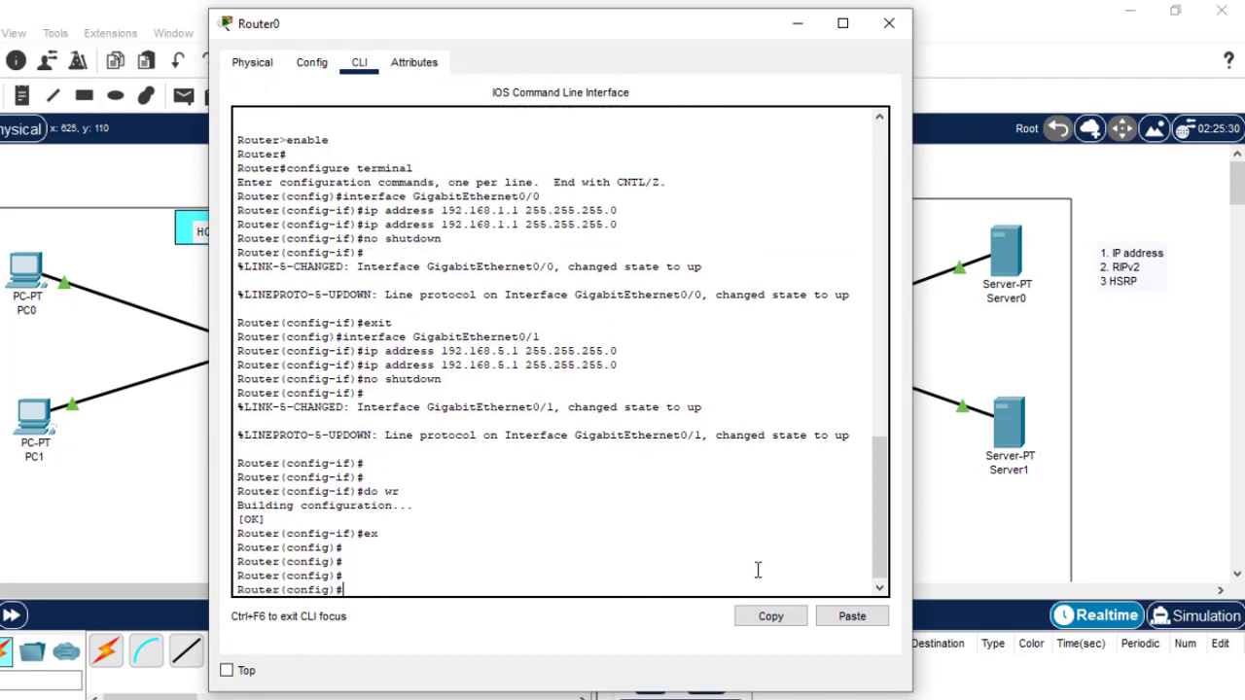
click(856, 617)
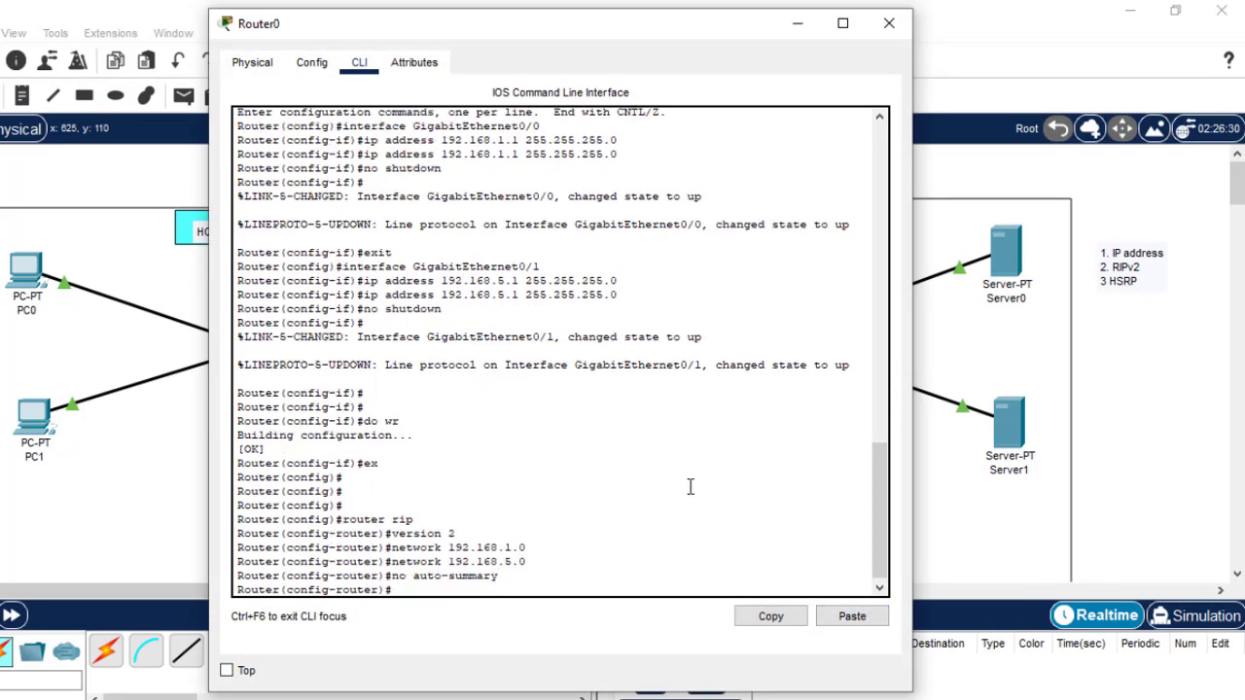
- Save Router0's configuration with the command "do wr" and close the router's window
text(do wr)
key(Return)
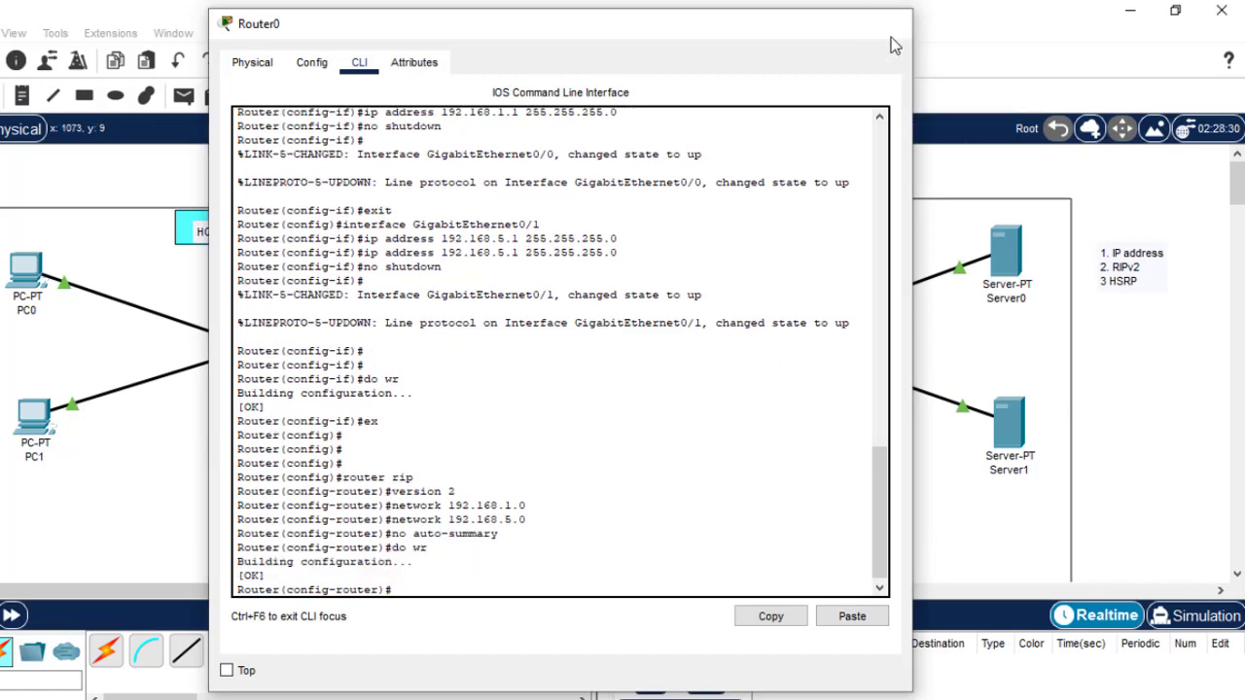
click(890, 23)
- Exit interface configuration mode on Router1 and paste the copied RIPv2 commands into its command line
click(523, 364)
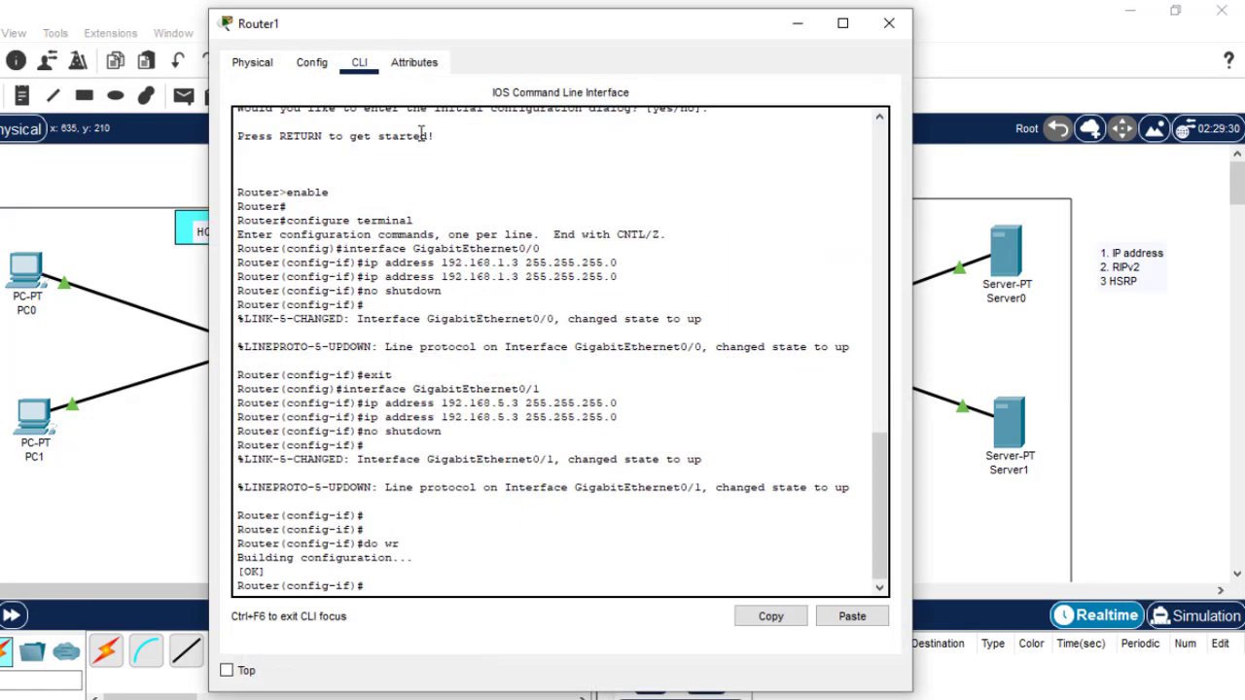
key(Return)
key(Return)
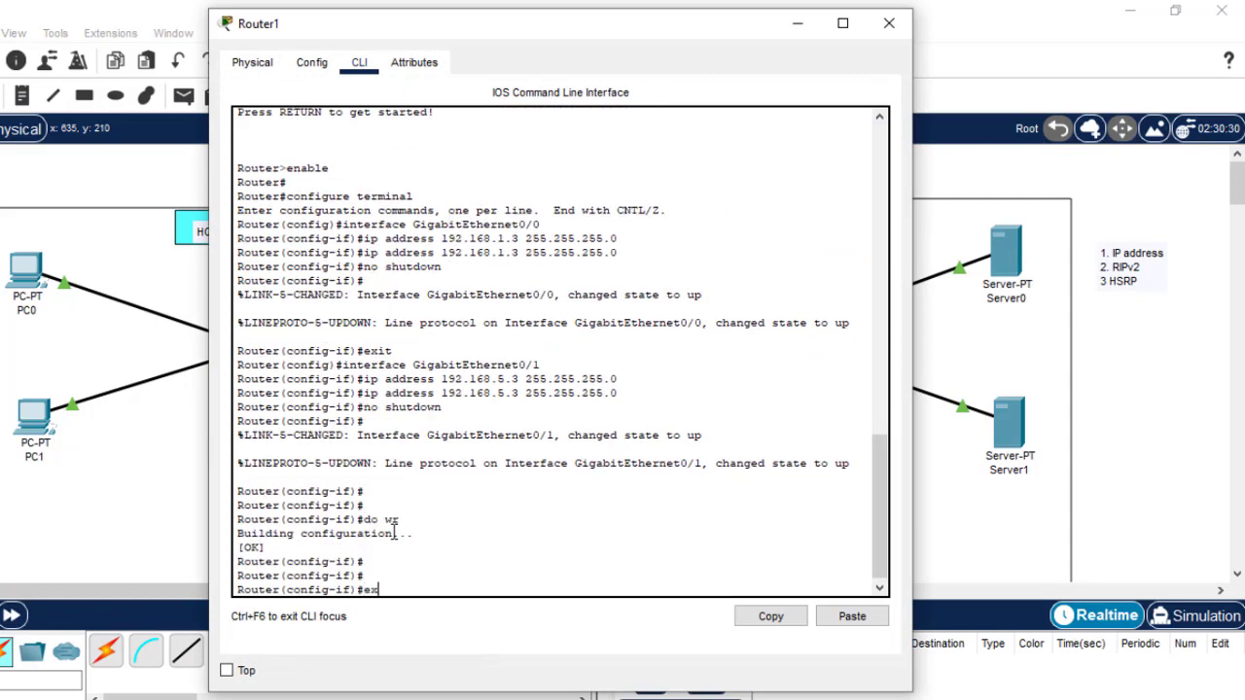
text(ex)
key(Return)
key(Return)
key(Return)
key(Return)
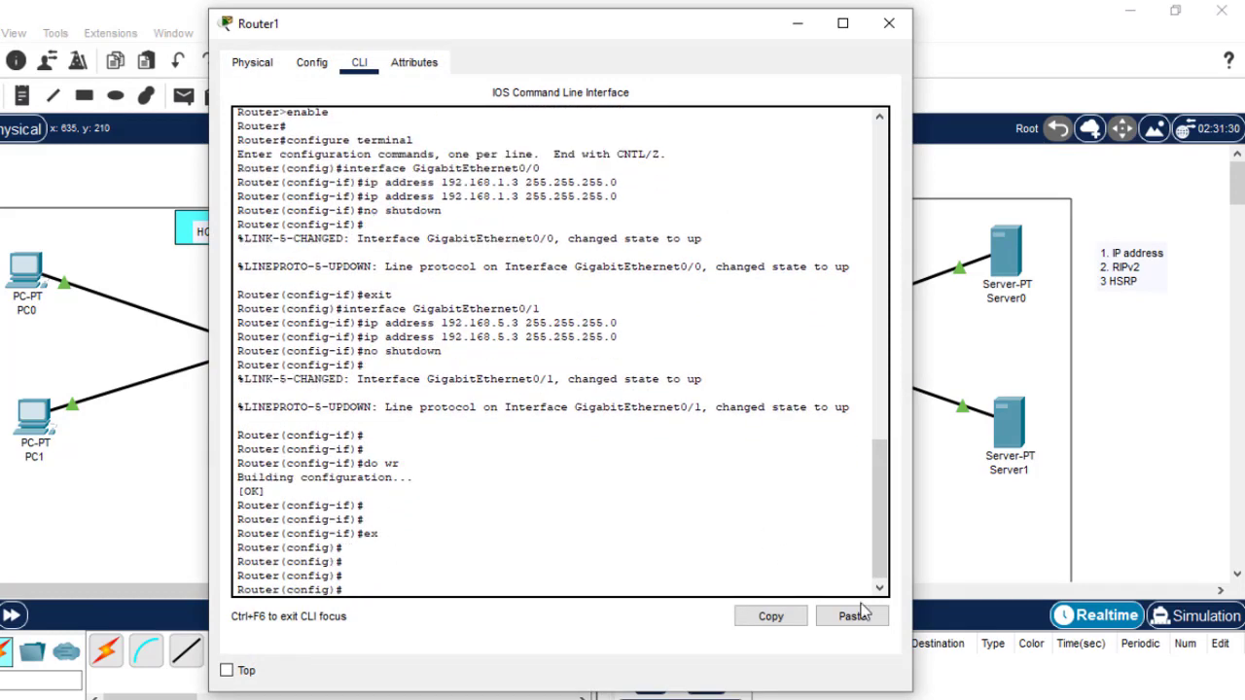
click(862, 620)
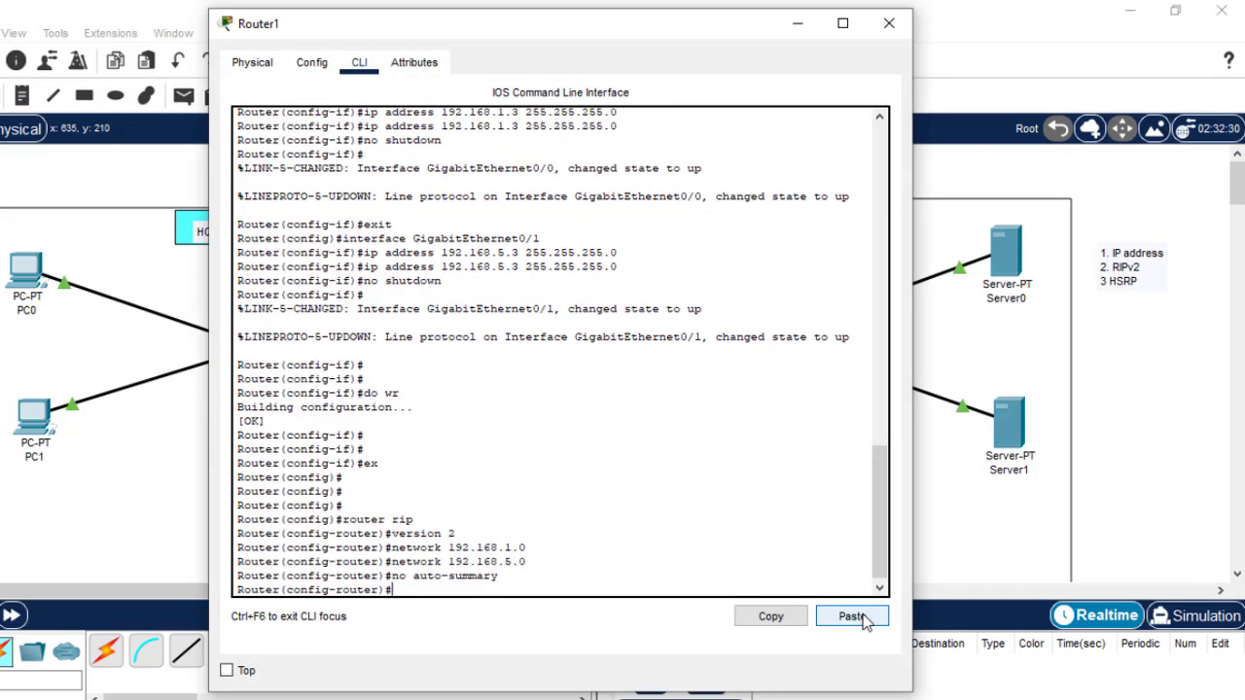
- Save Router1's configuration with the command "do wr" and close the router's window
text(dpo)
text(o)
text( wr)
key(Return)
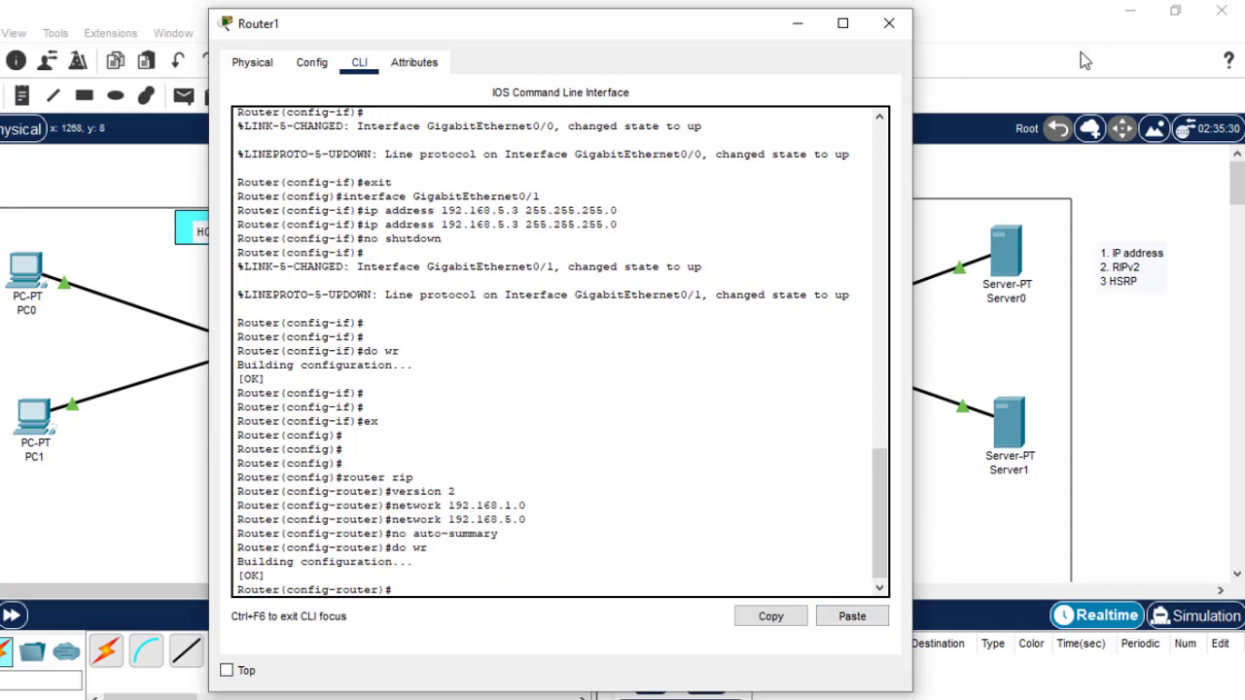
click(889, 22)
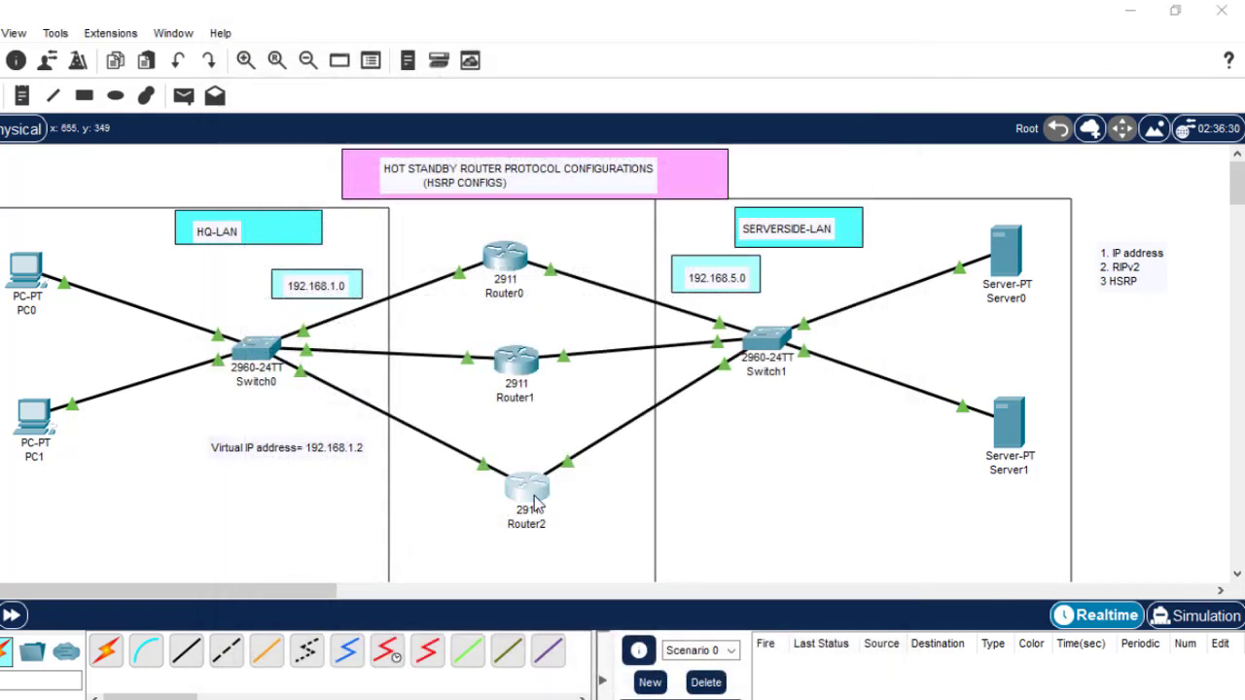
- Open Router2's command line and paste the copied RIPv2 commands into it
click(530, 490)
click(359, 66)
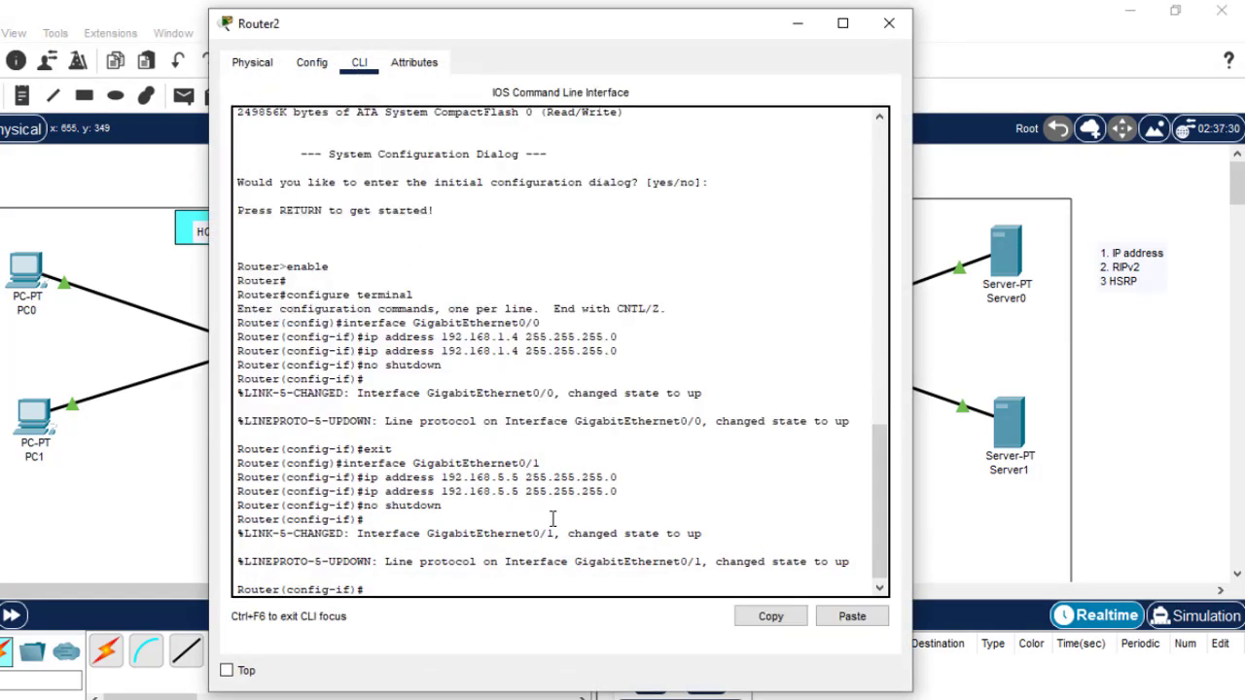
key(Return)
key(Return)
key(Return)
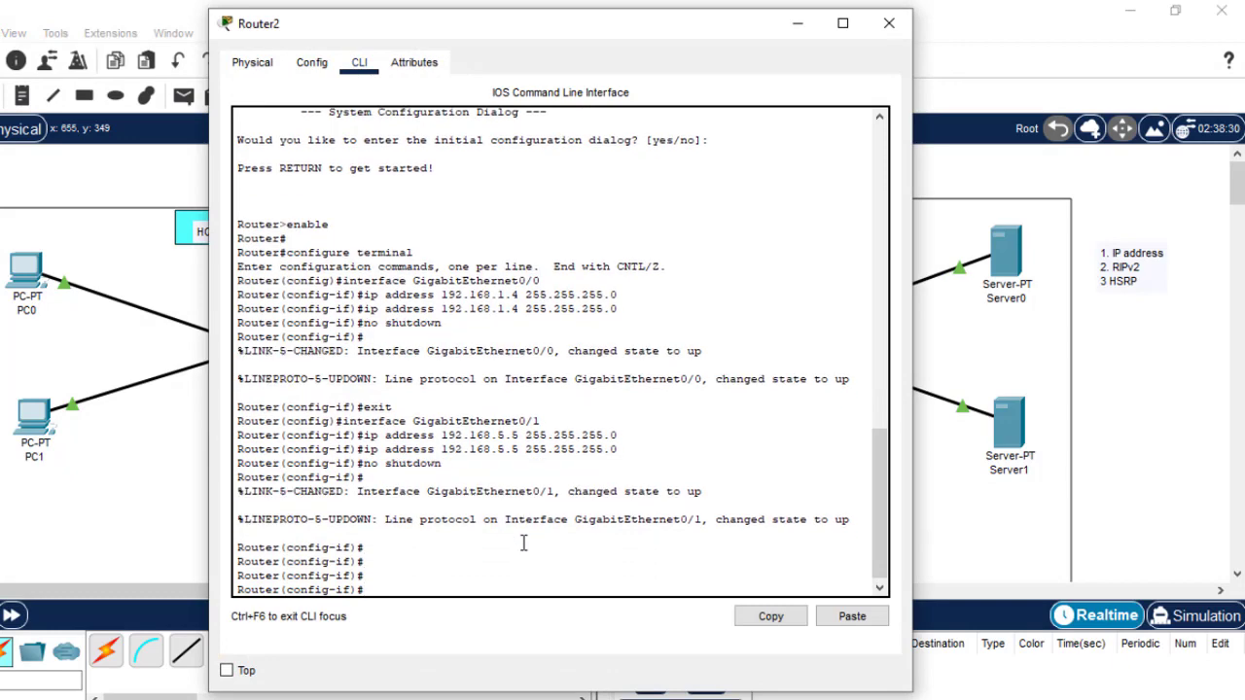
click(852, 616)
key(Return)
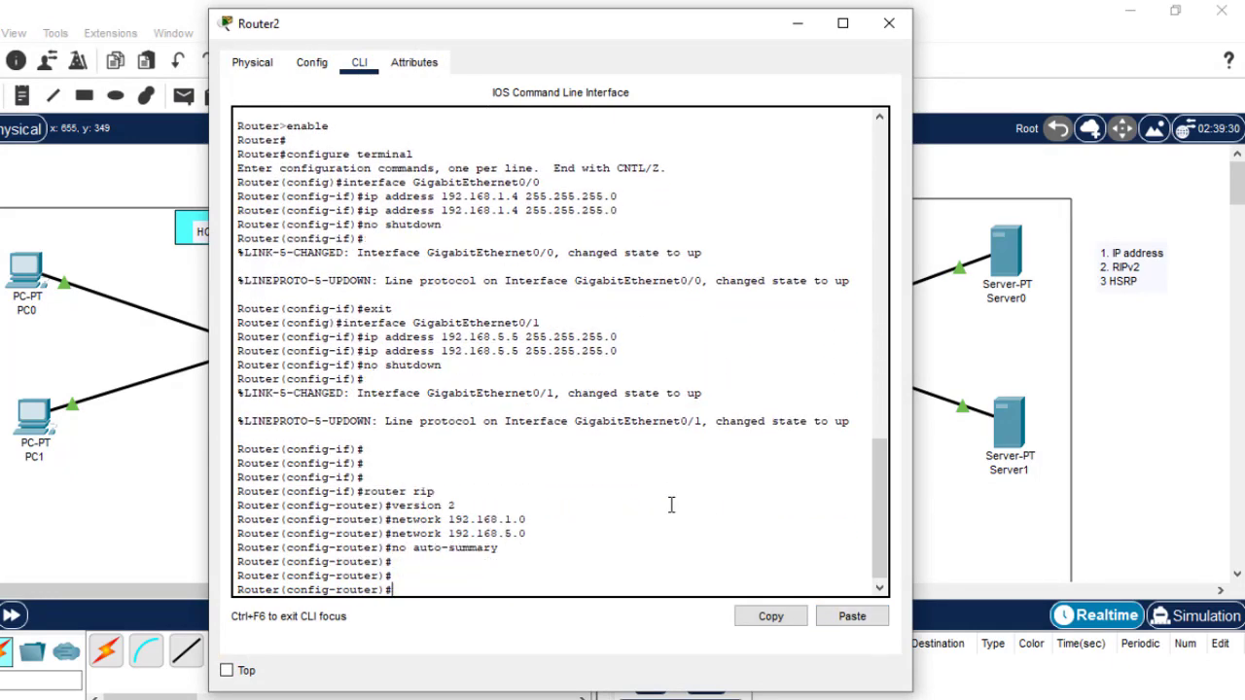
- Save Router2's configuration with "do wr" and close its window
text(do w)
text(r)
key(Return)
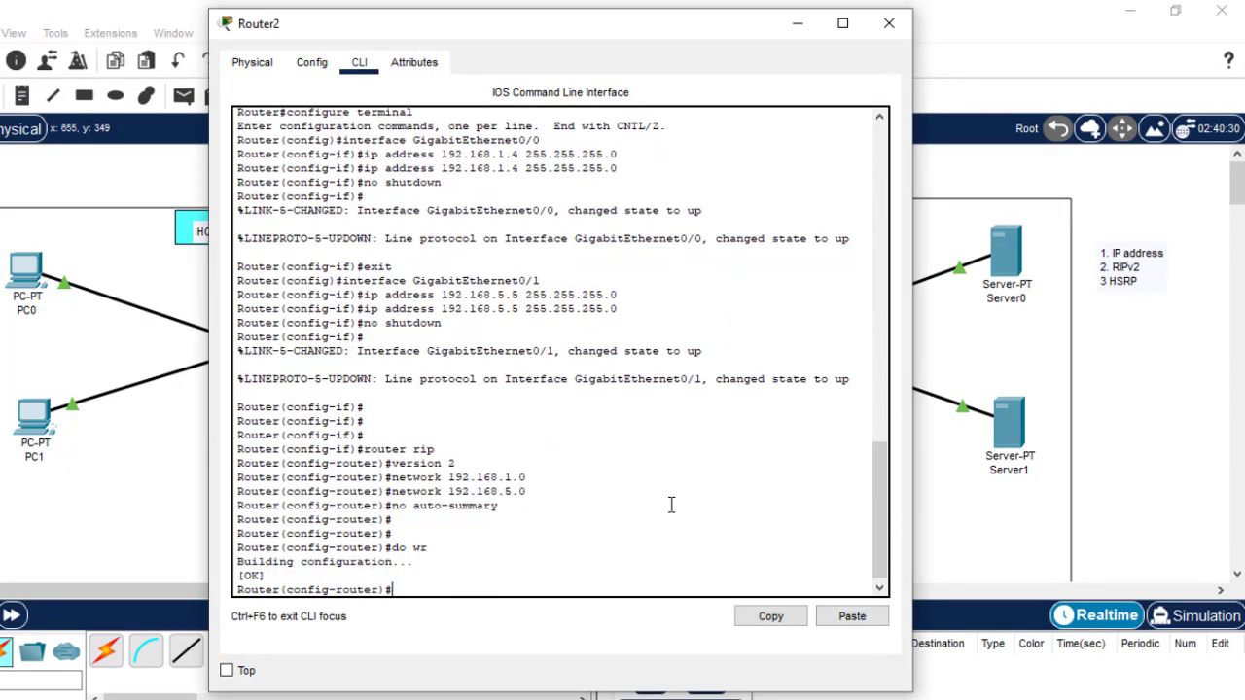
click(887, 26)
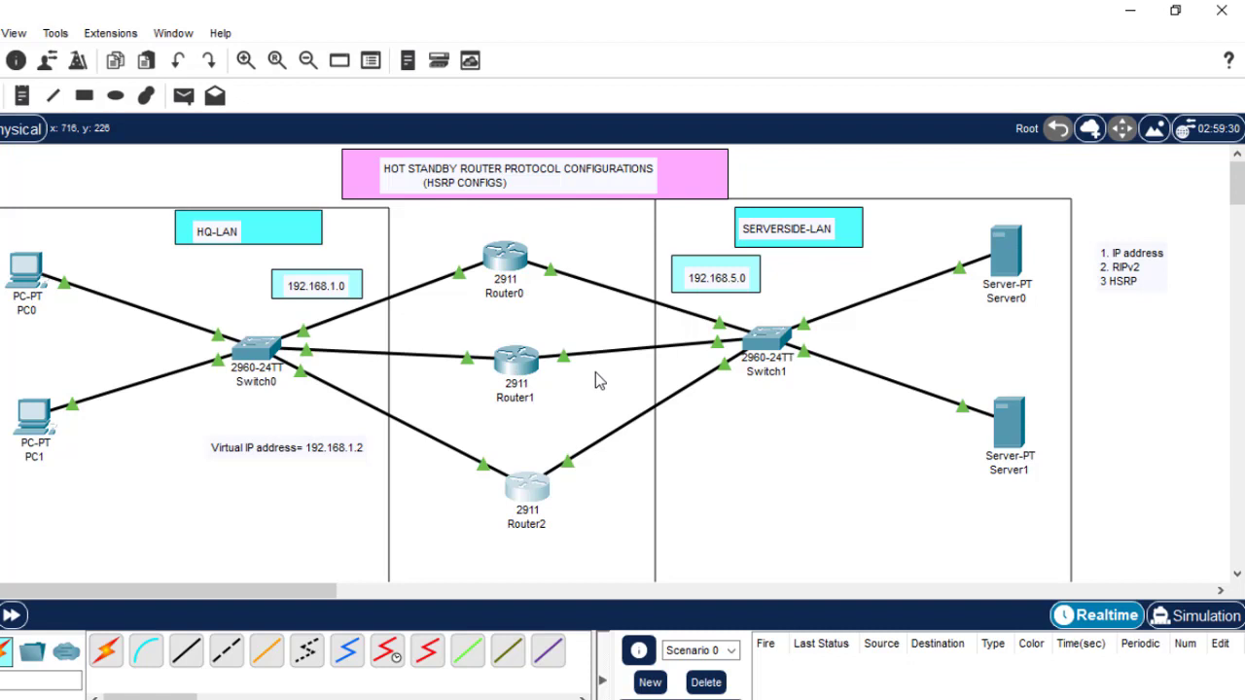
- Rename Router0 in the topology as ACTIVE-R1
click(506, 293)
text(A)
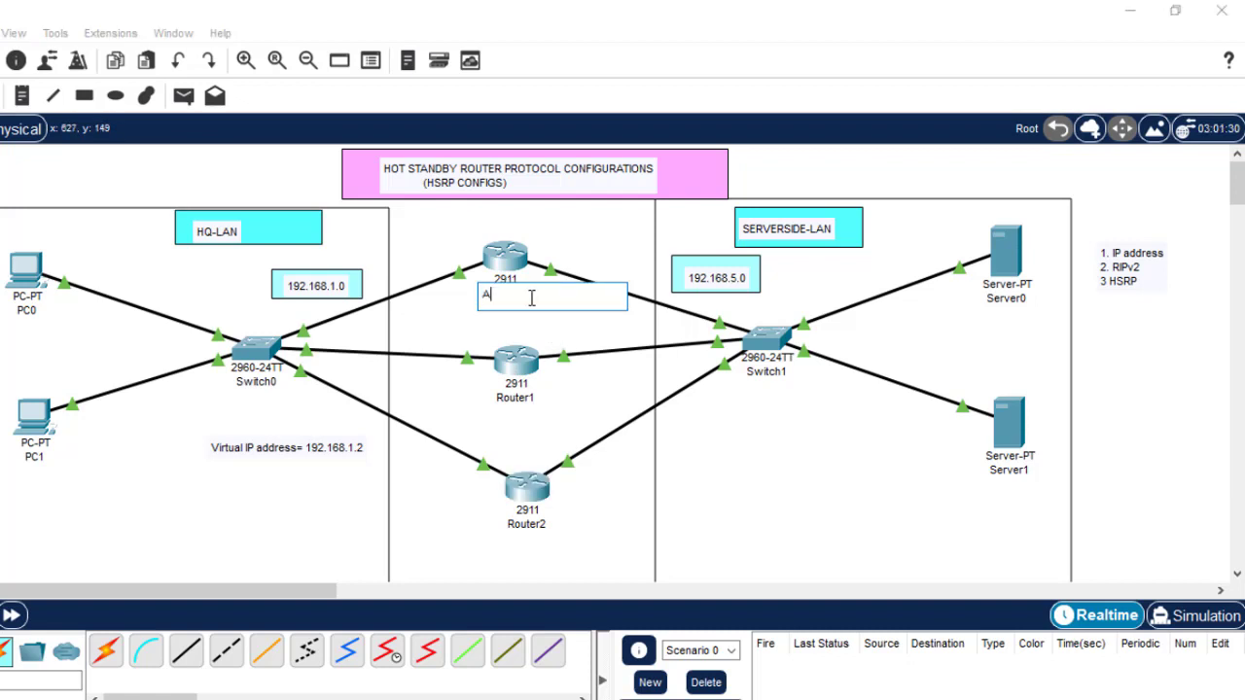
text(CTIVEW)
key(BackSpace)
text(-R1)
- Rename Router1 as STANDBY-R1 and copy the new name
click(515, 397)
text(ST)
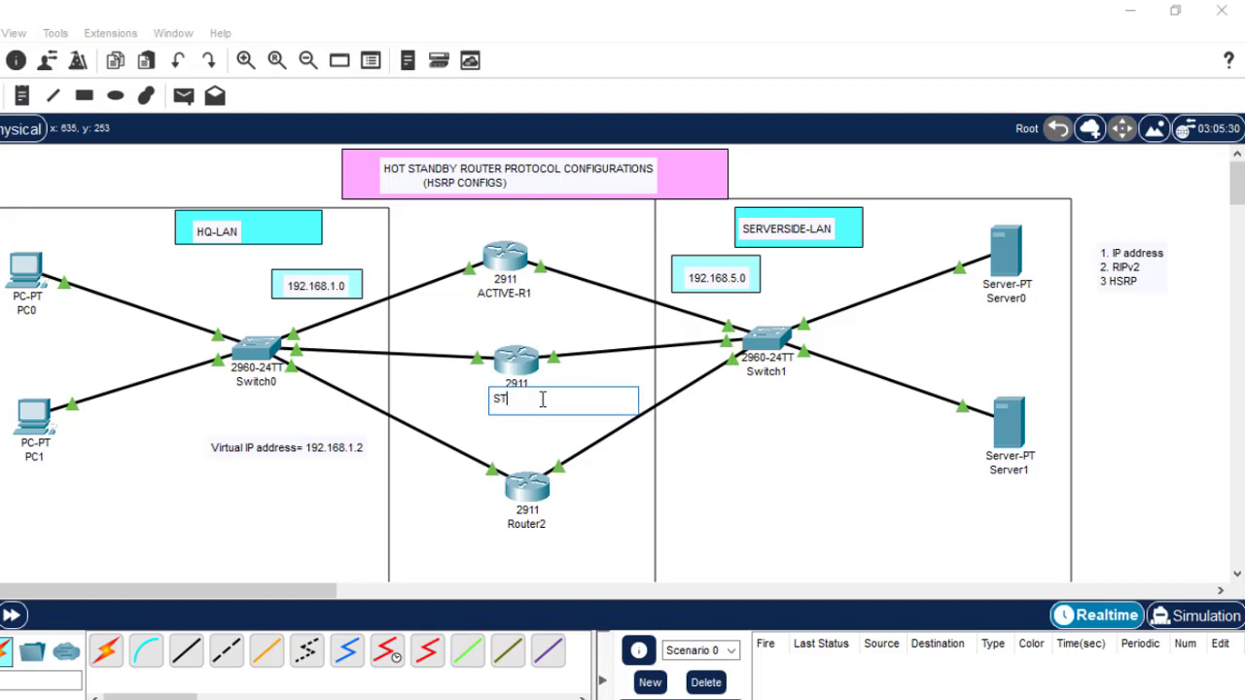
text(ANDBY-R1)
drag(571, 397, 483, 398)
key(ctrl+c)
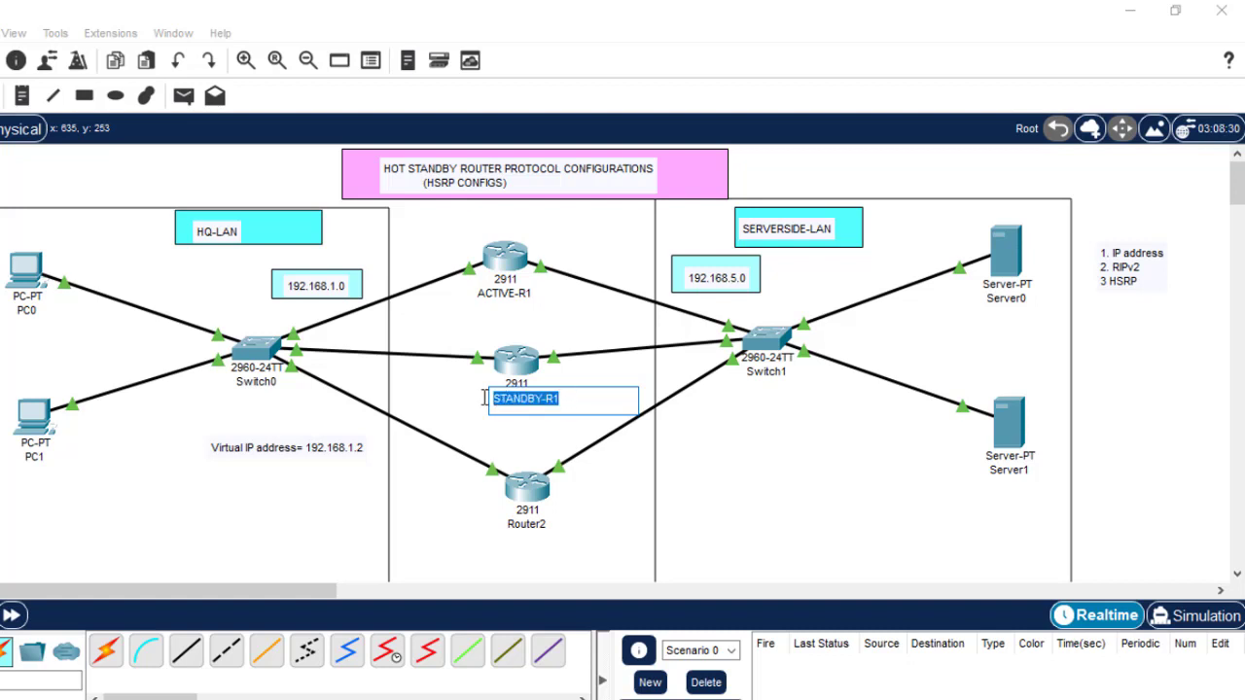
- Rename Router2 as STANDBY-R2, reusing the copied name and changing its final digit
click(535, 526)
key(ctrl+a)
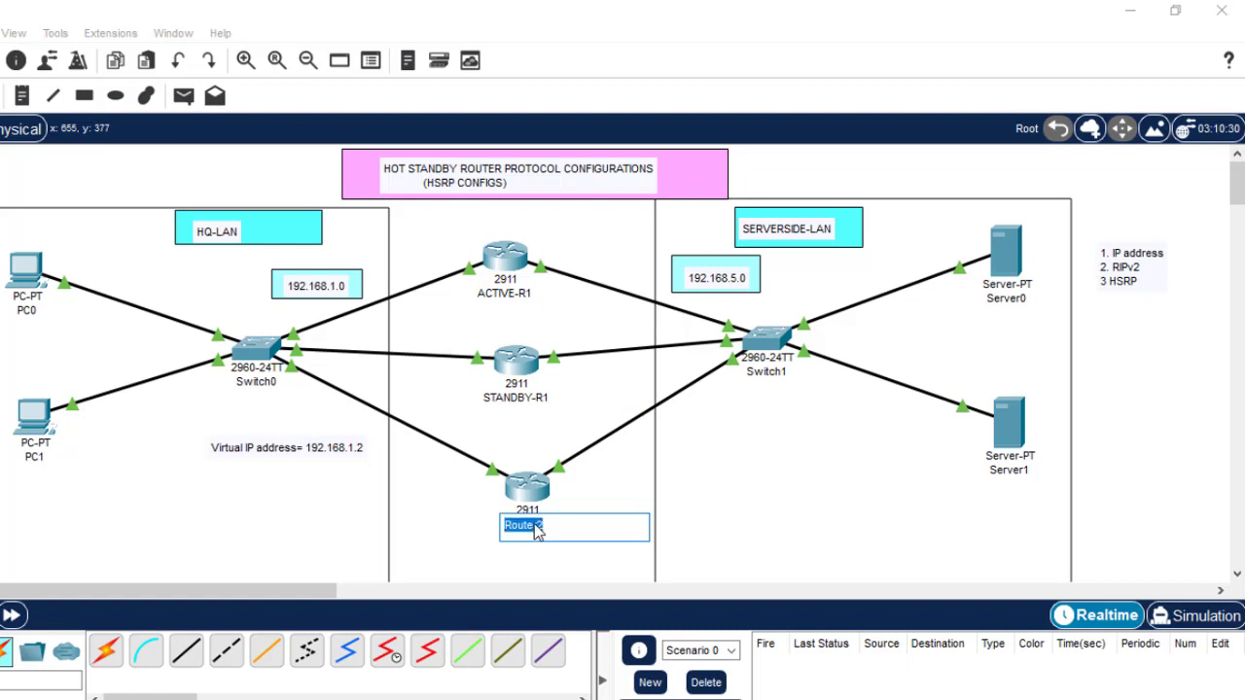
key(ctrl+v)
key(BackSpace)
text(2)
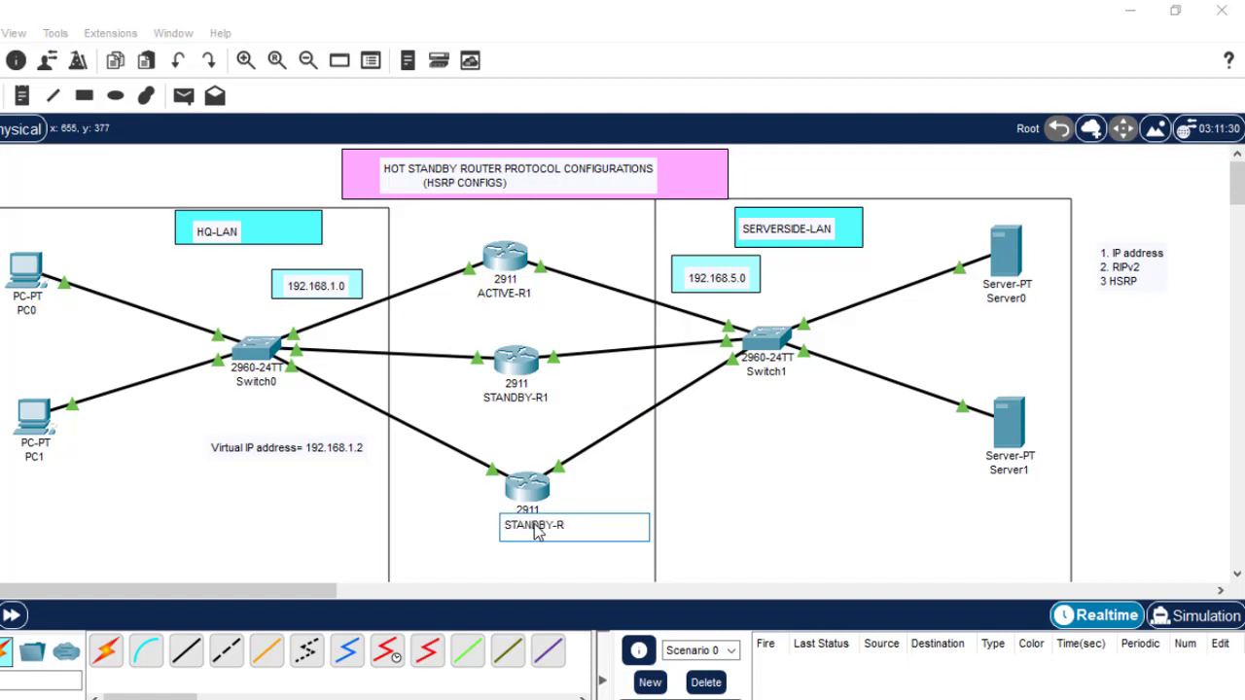
click(598, 552)
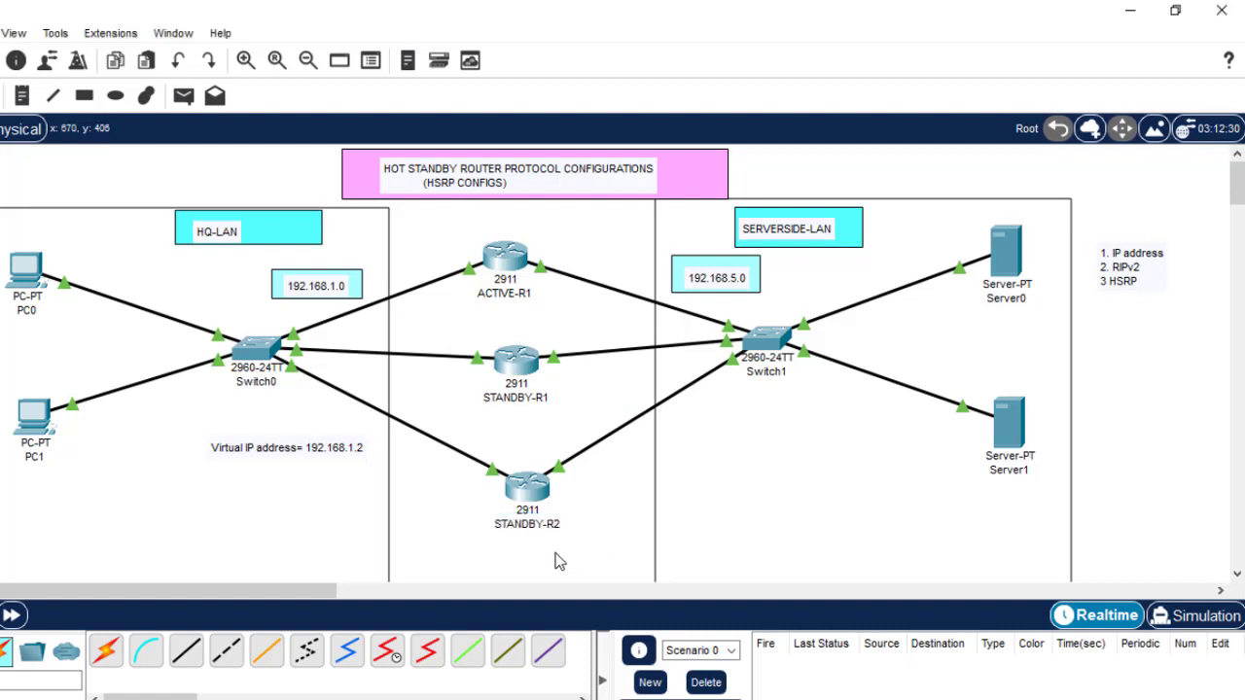
- Place a text note below STANDBY-R2 with "int gig0/0" as its first line
scroll(623, 360, down, 2)
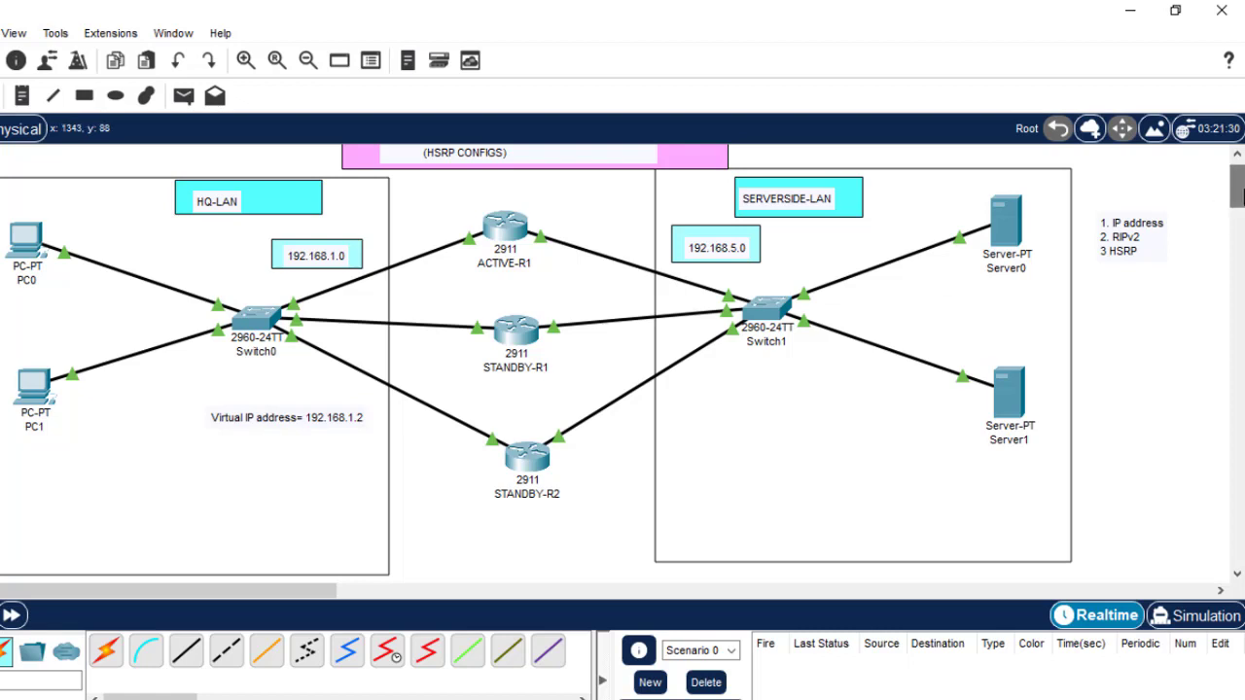
scroll(1236, 187, up, 1)
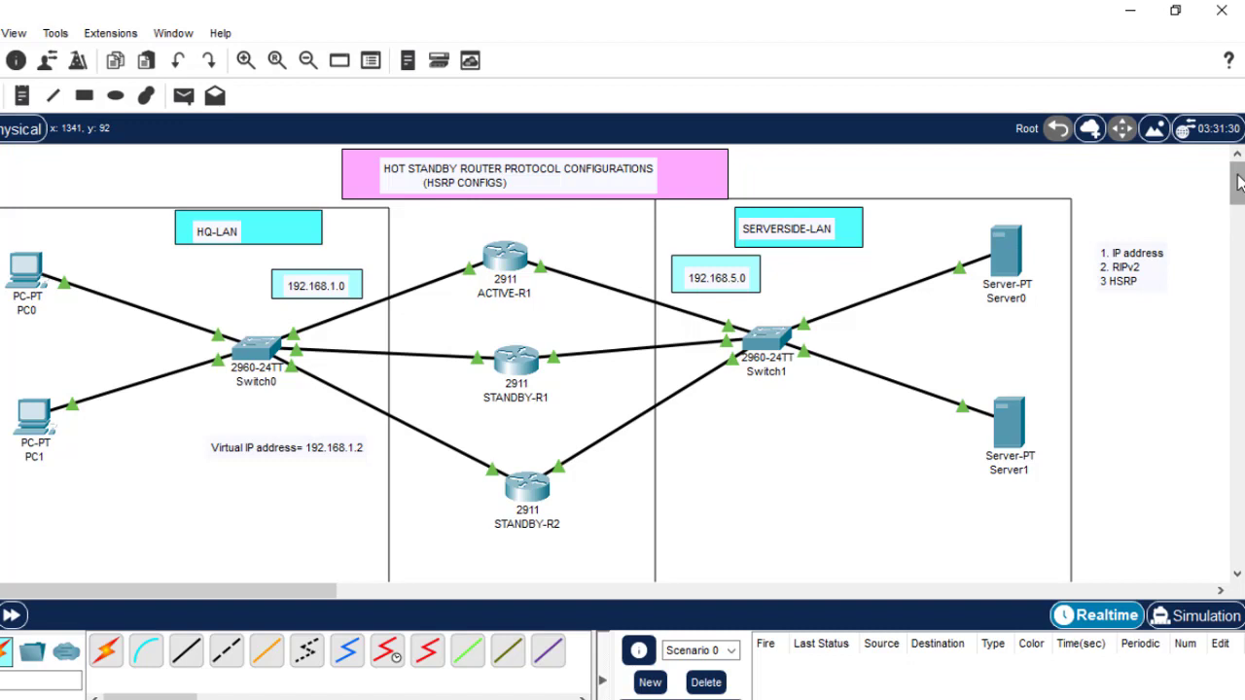
mouse_move(1240, 181)
mouse_down()
mouse_move(1241, 200)
mouse_move(1242, 188)
mouse_up()
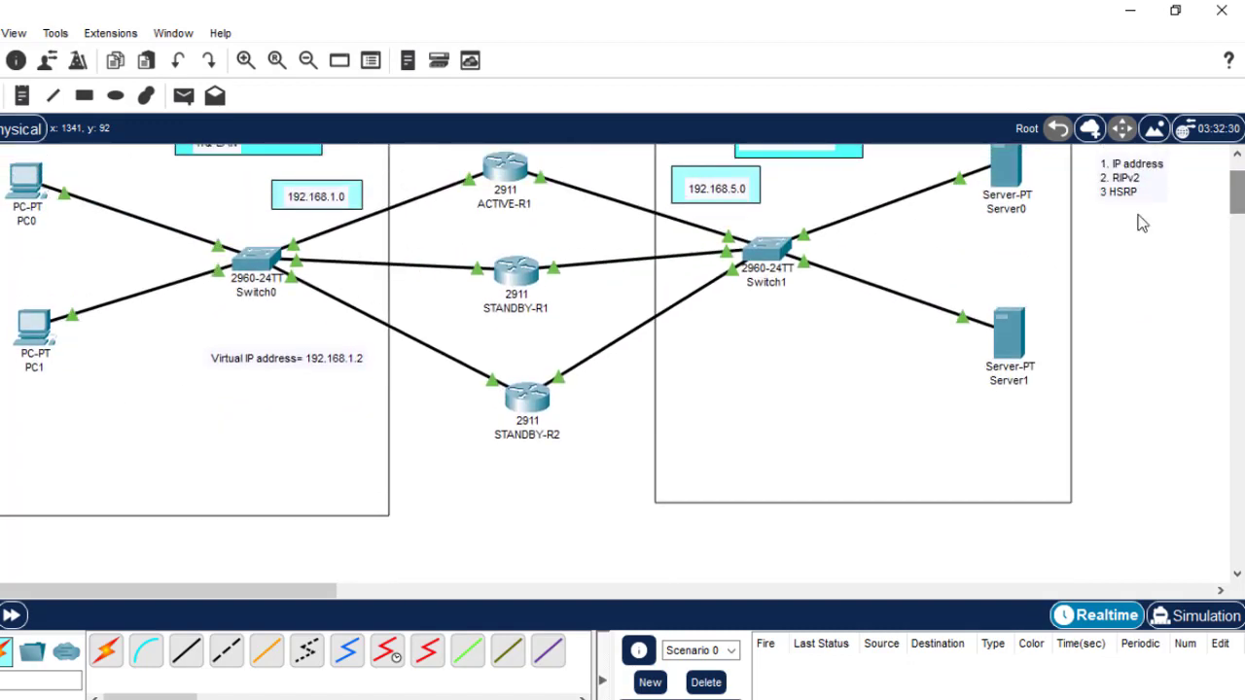
click(21, 95)
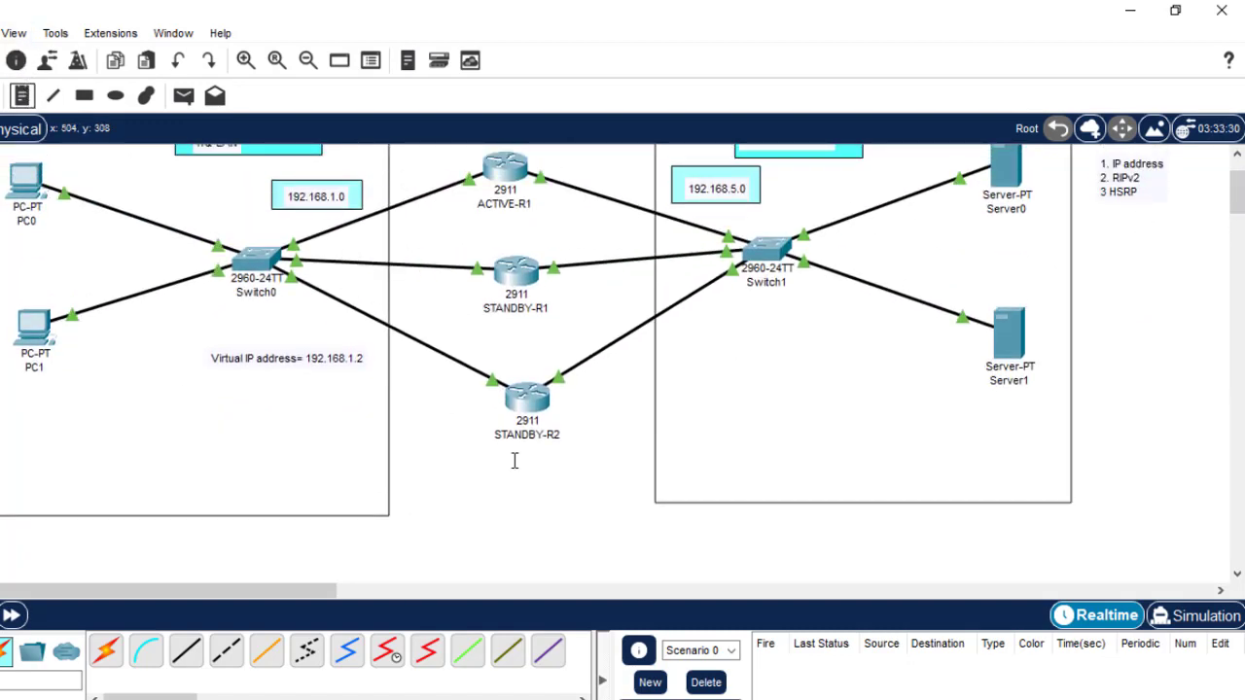
click(456, 476)
text(INT)
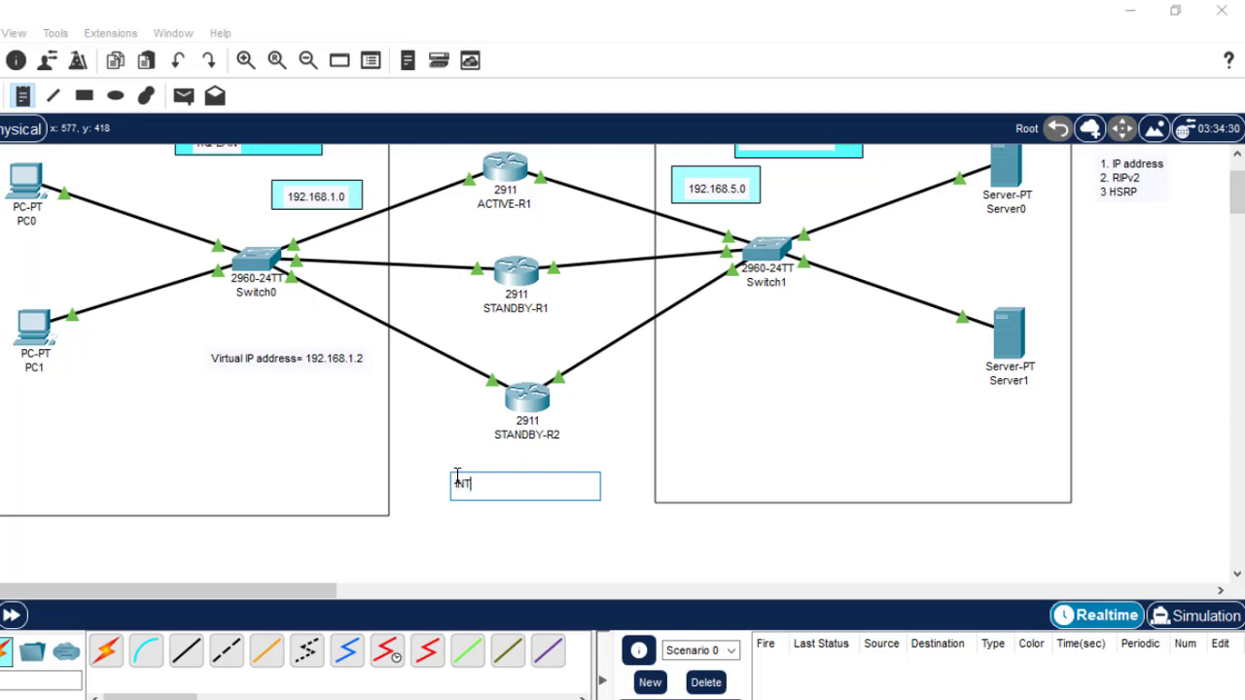
key(BackSpace)
key(BackSpace)
text(int gig0/0)
key(Return)
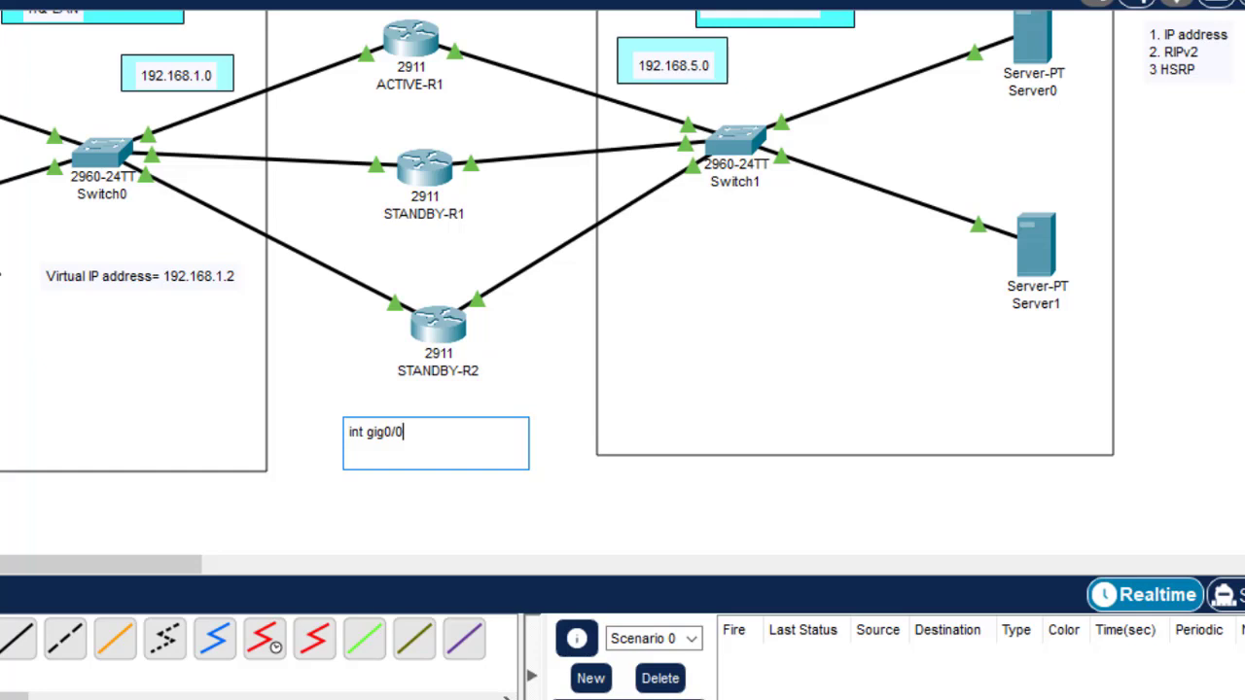
key(Return)
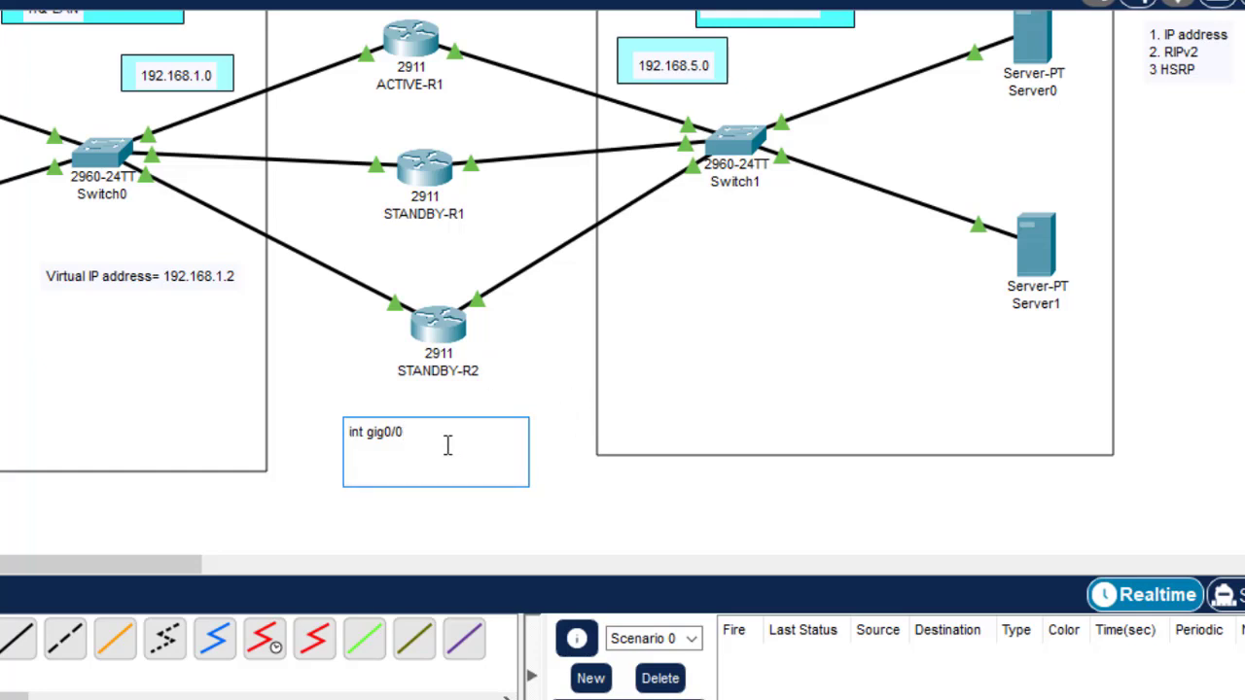
- Add the virtual IP line "standby 10 ip add 192.168.1.2" to the note
text(standby 10)
text(ip a)
key(BackSpace)
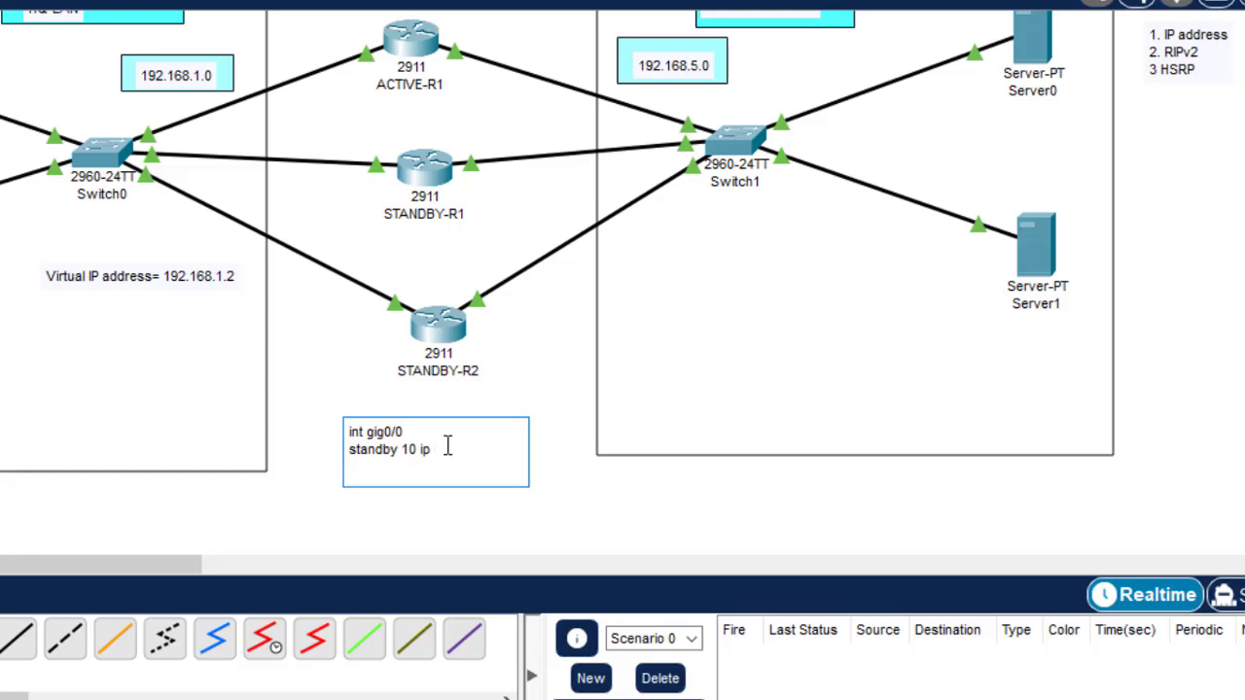
text(add 192.168.1.2)
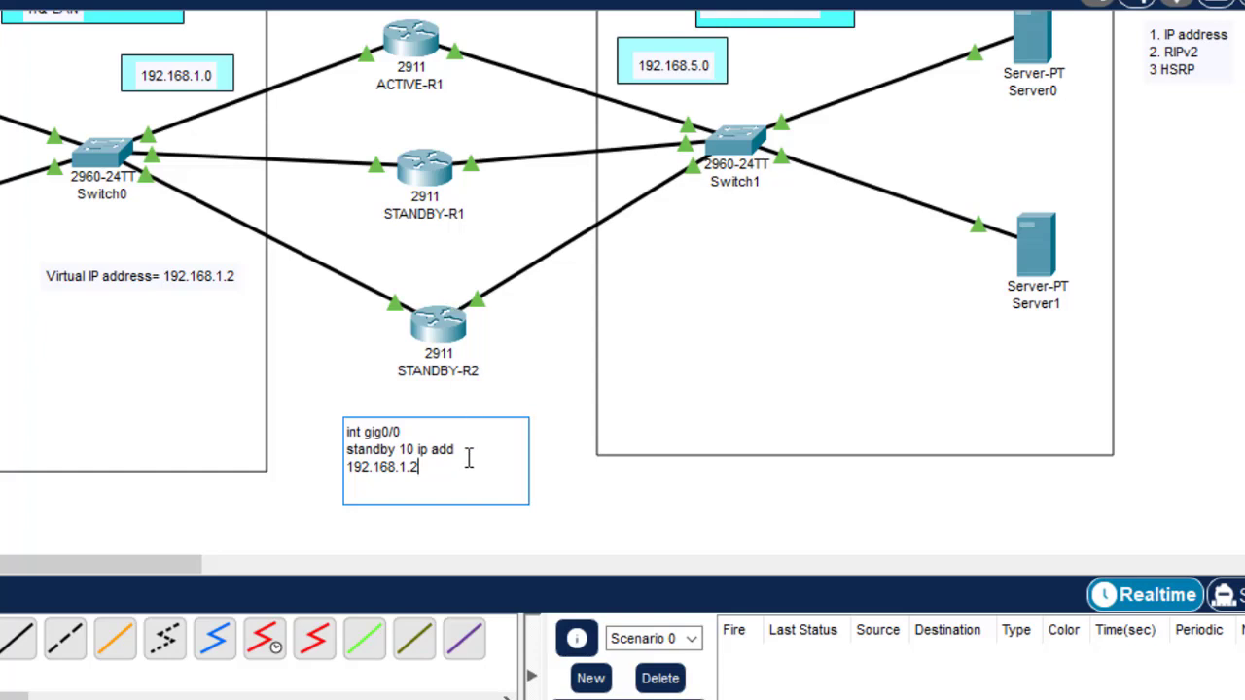
- Add the line "standby 10 priority 120" to the note and finish editing it
key(Return)
text(s)
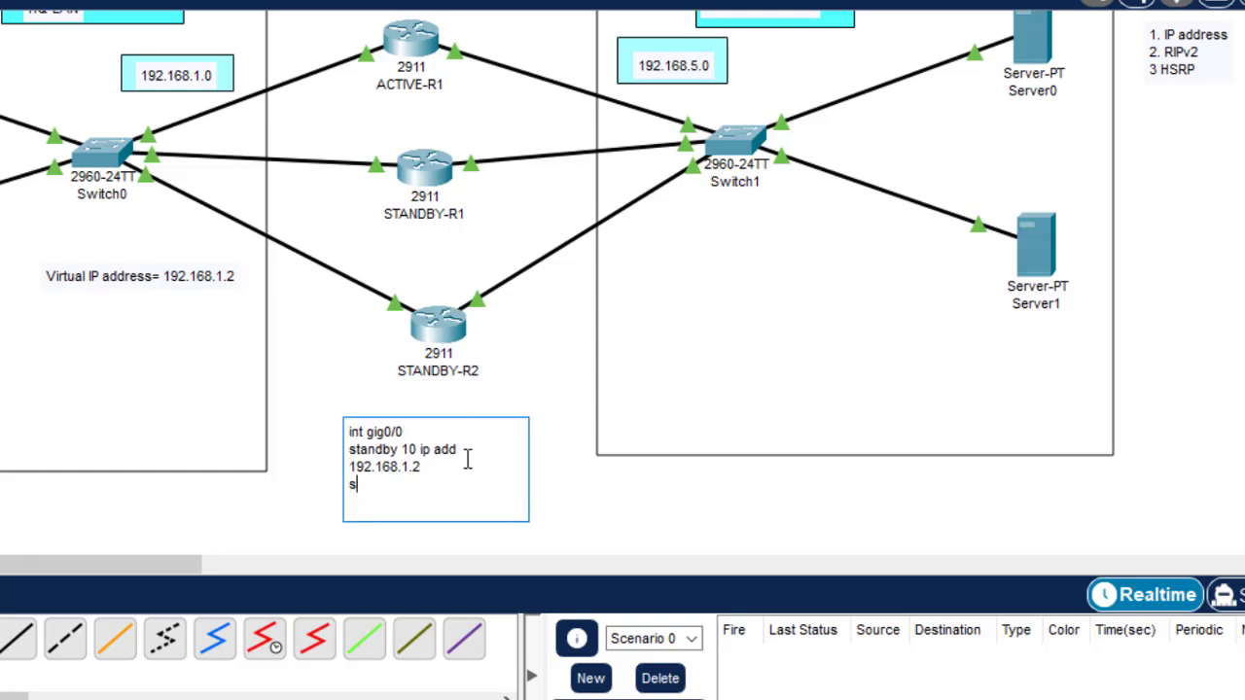
text(tandby 10 priority)
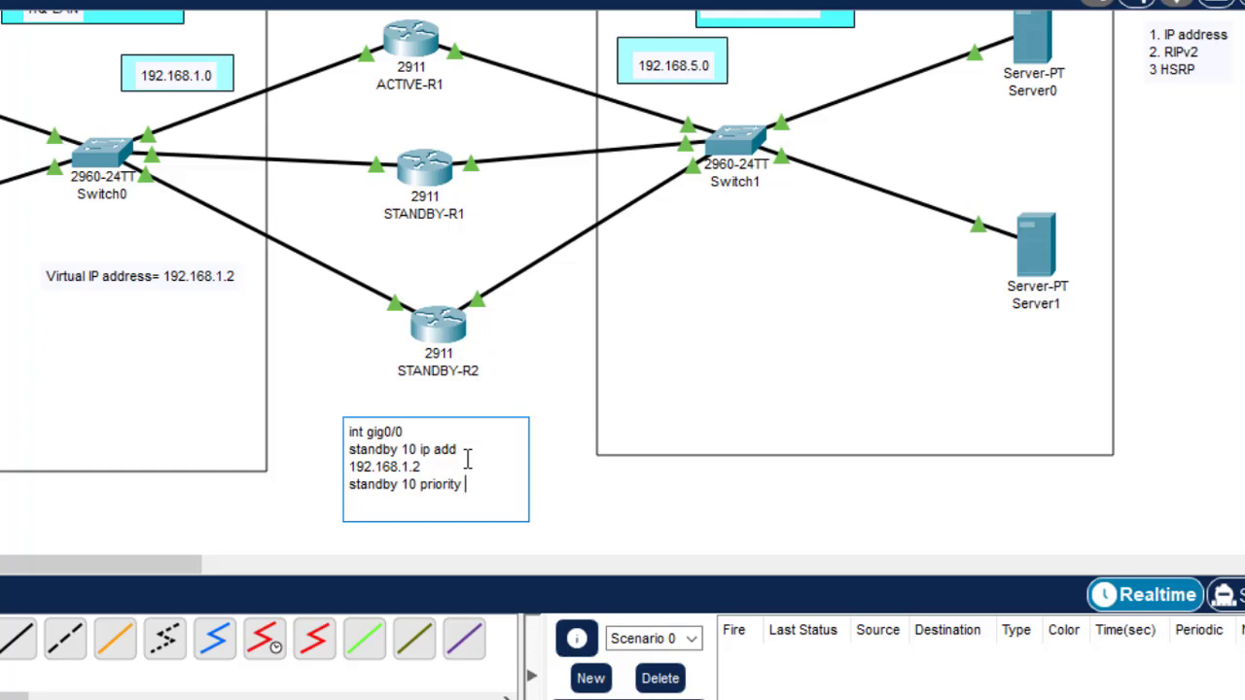
text( 120)
click(708, 552)
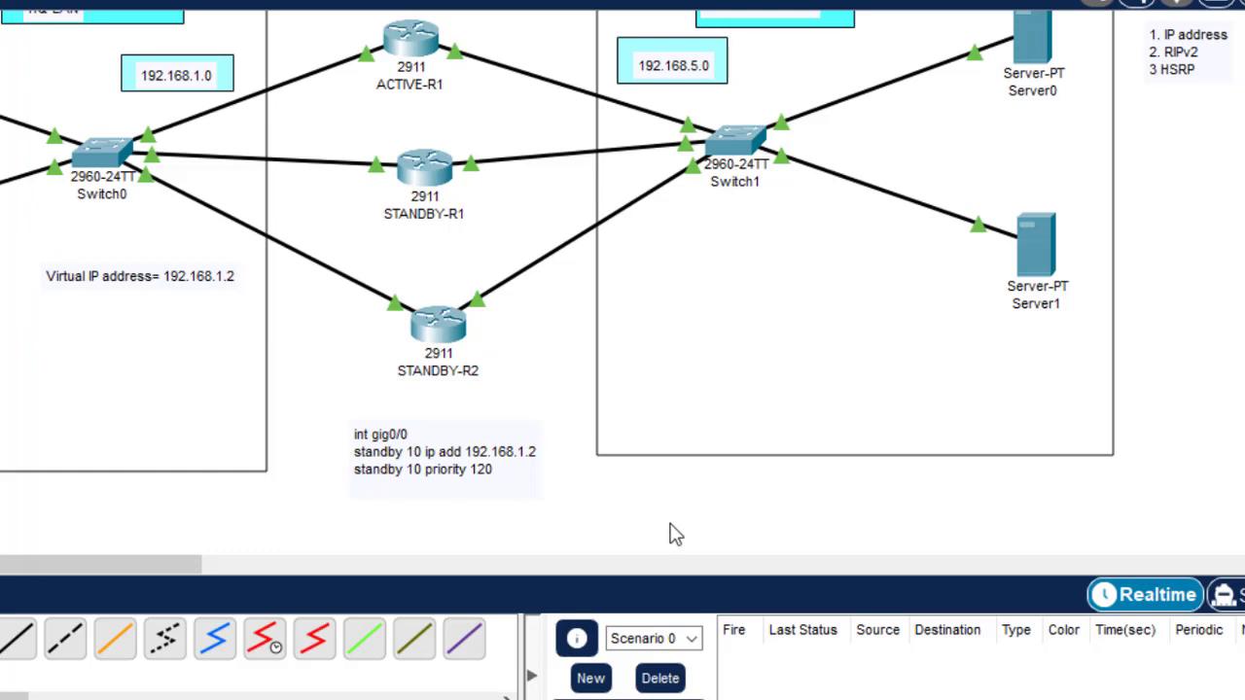
- Open ACTIVE-R1's command line, exit RIP configuration mode and enter interface configuration with "int gig0/0"
click(418, 44)
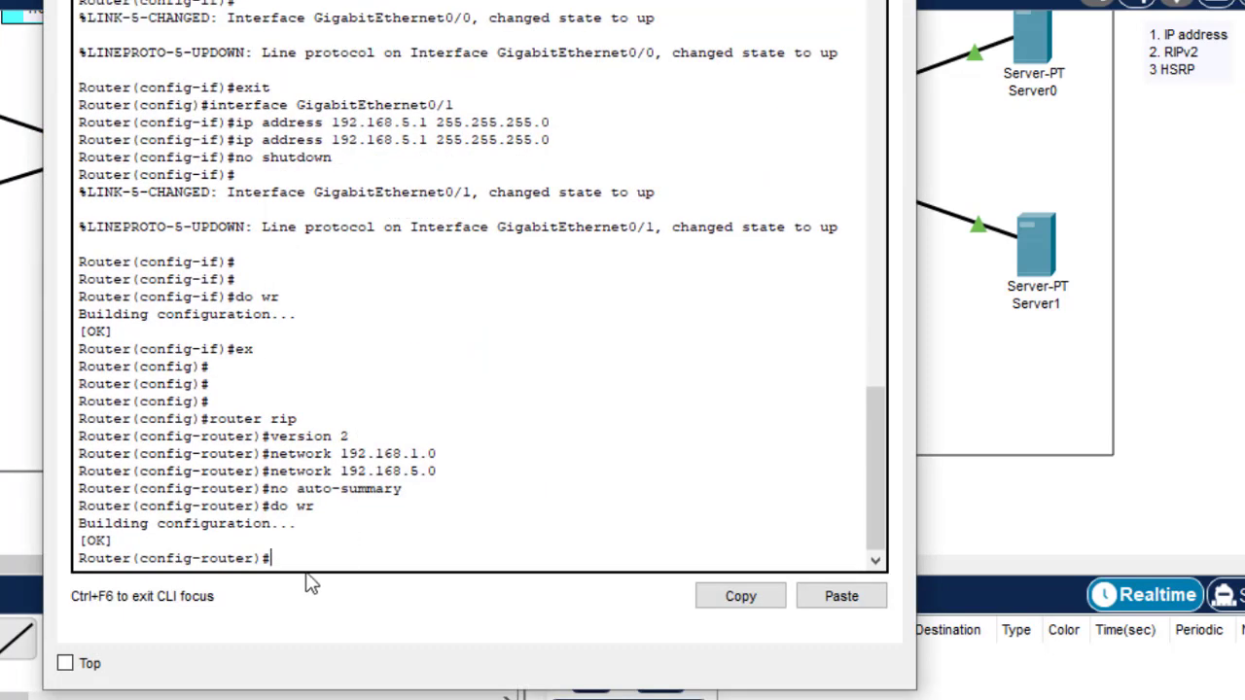
text(exit)
key(Return)
key(Return)
key(Return)
key(Return)
key(Return)
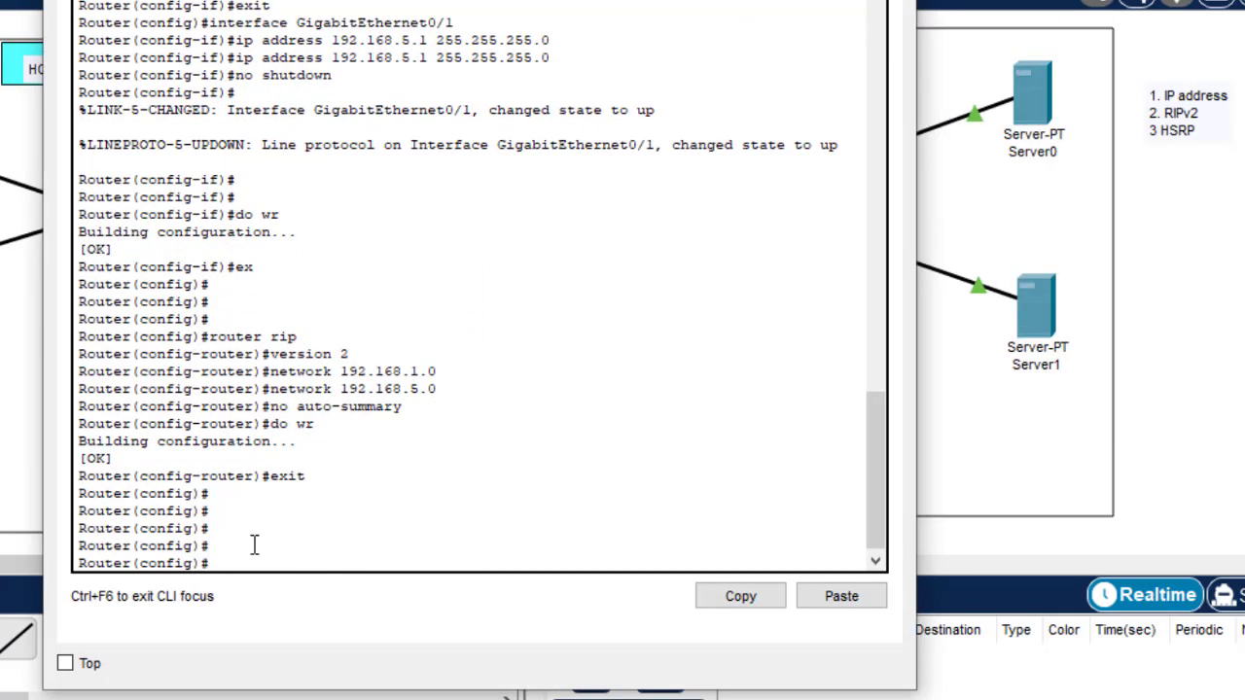
text(int gig0/0)
key(Return)
key(Return)
key(Return)
- Assign the HSRP group 10 virtual address with "standby 10 ip 192.168.1.2", checking the command's syntax help before entering the address
text(s)
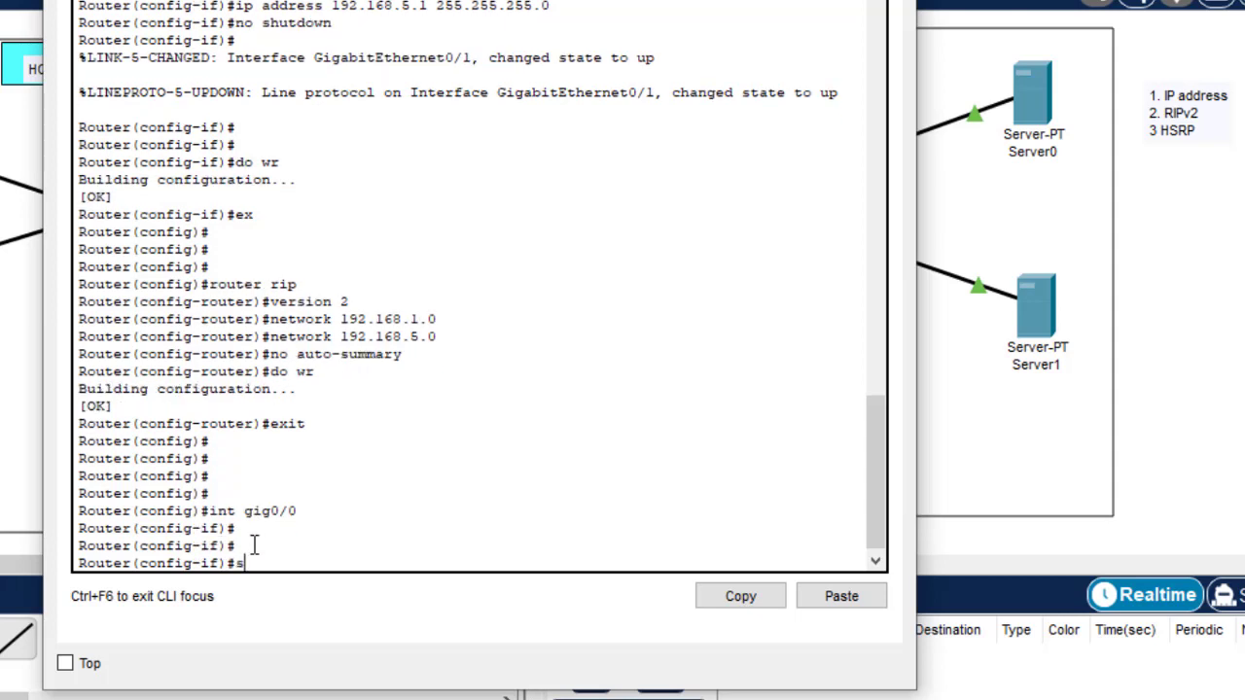
text(tand)
key(Tab)
text(10)
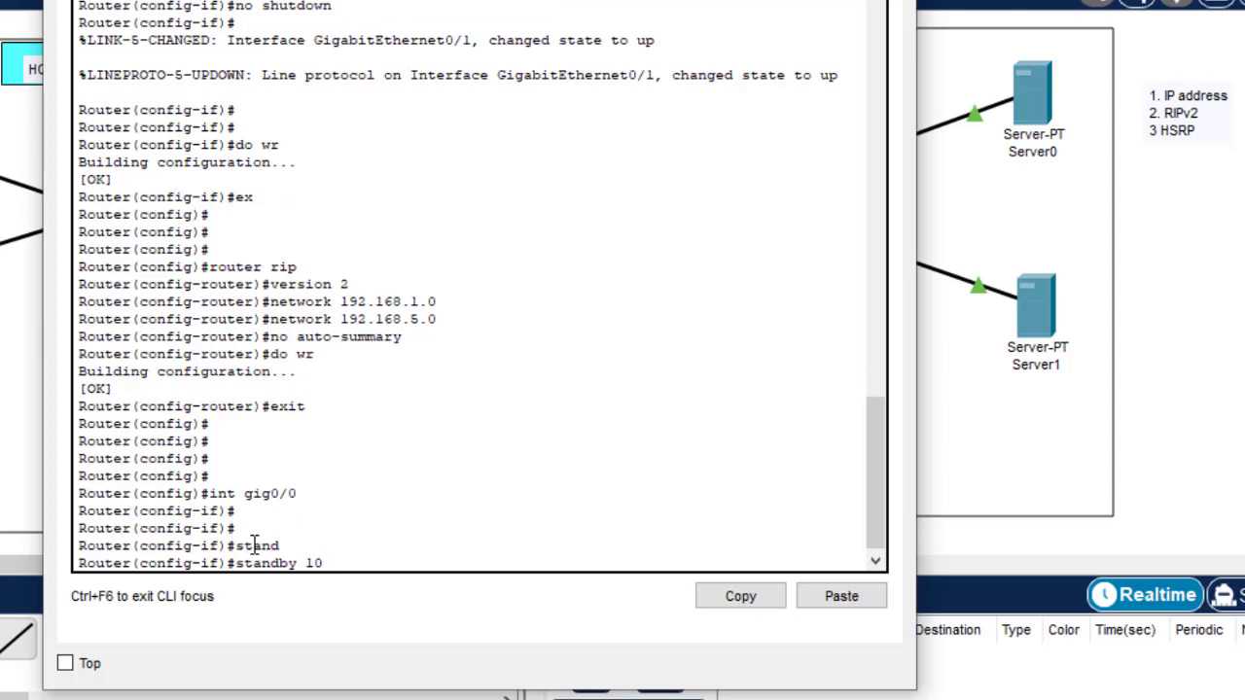
text( ip add)
key(Tab)
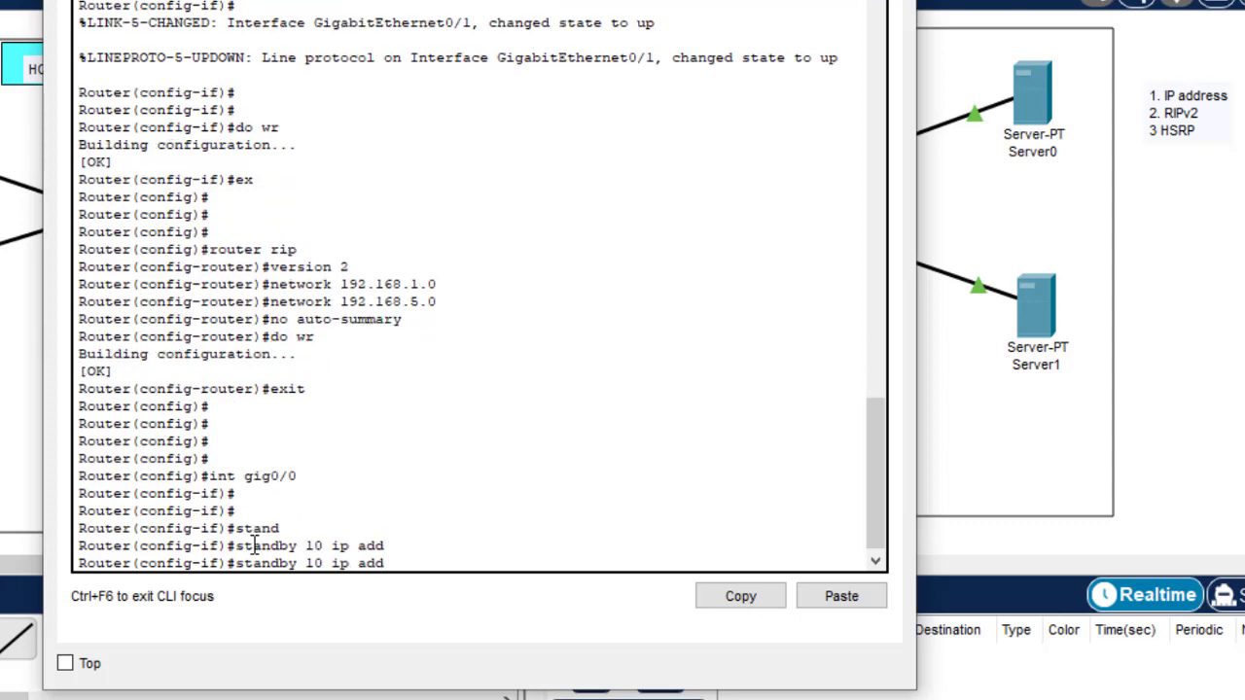
key(BackSpace)
key(BackSpace)
key(BackSpace)
text(?)
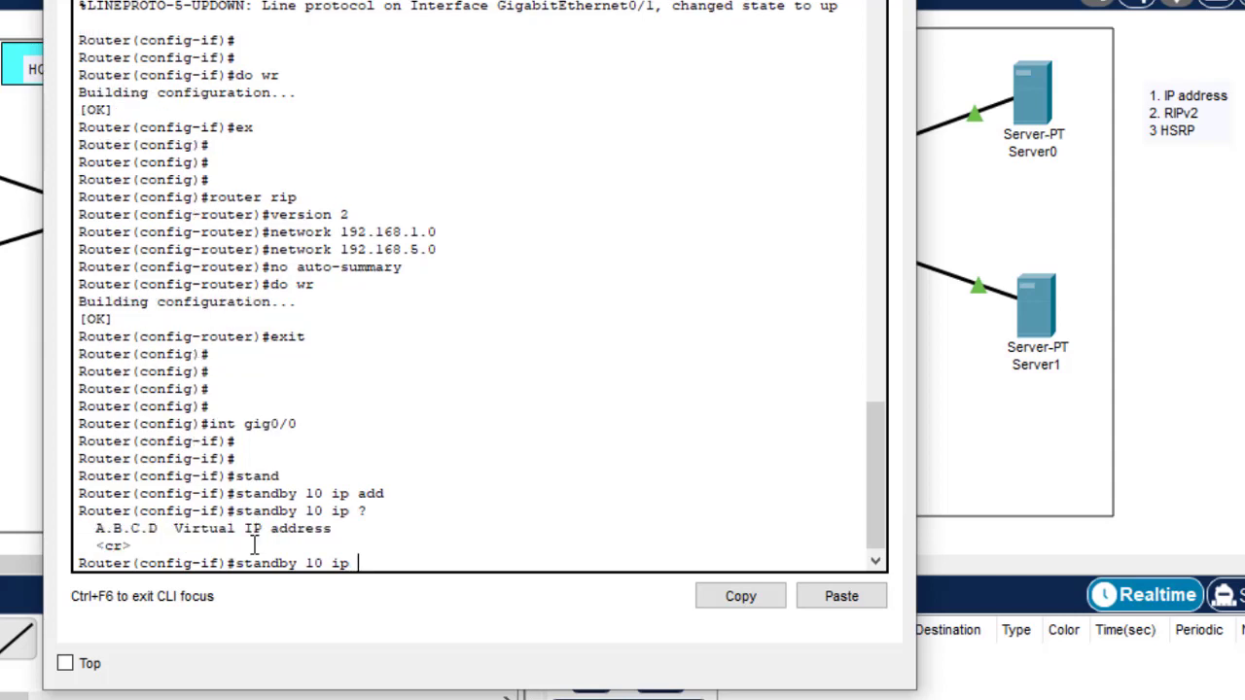
text(192.168.1.2)
key(Return)
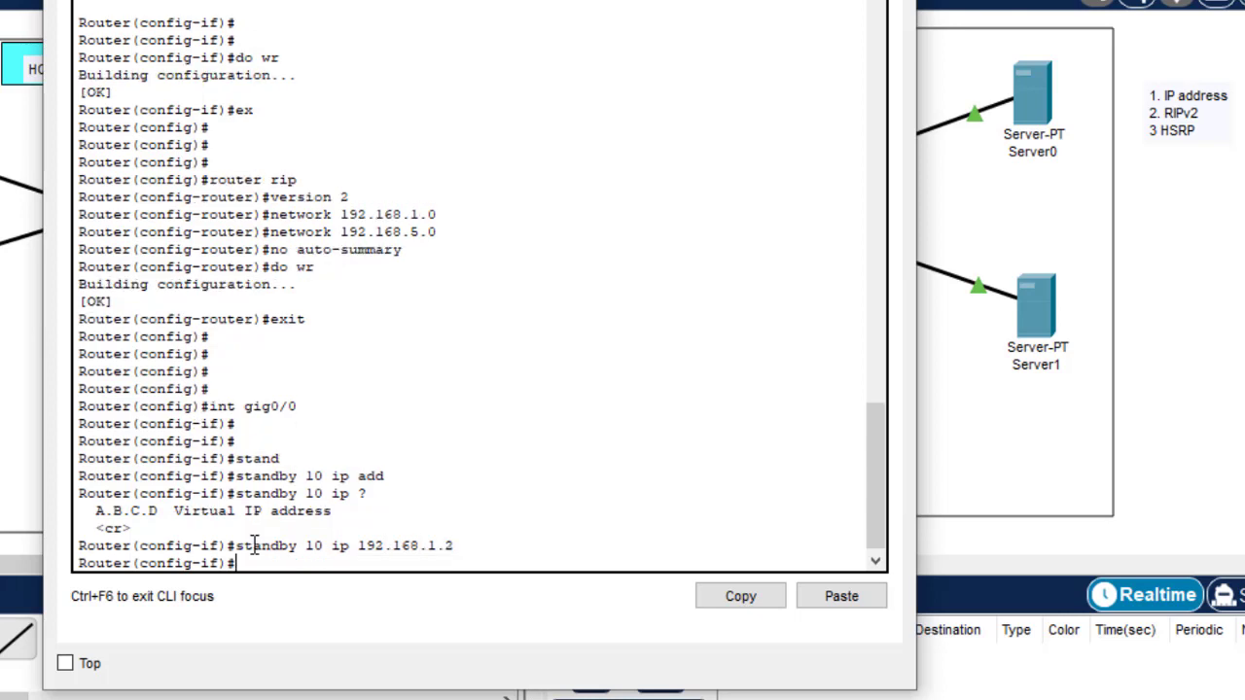
- Set ACTIVE-R1's HSRP group 10 priority with the command "standby 10 priority 120"
text(stand)
key(Tab)
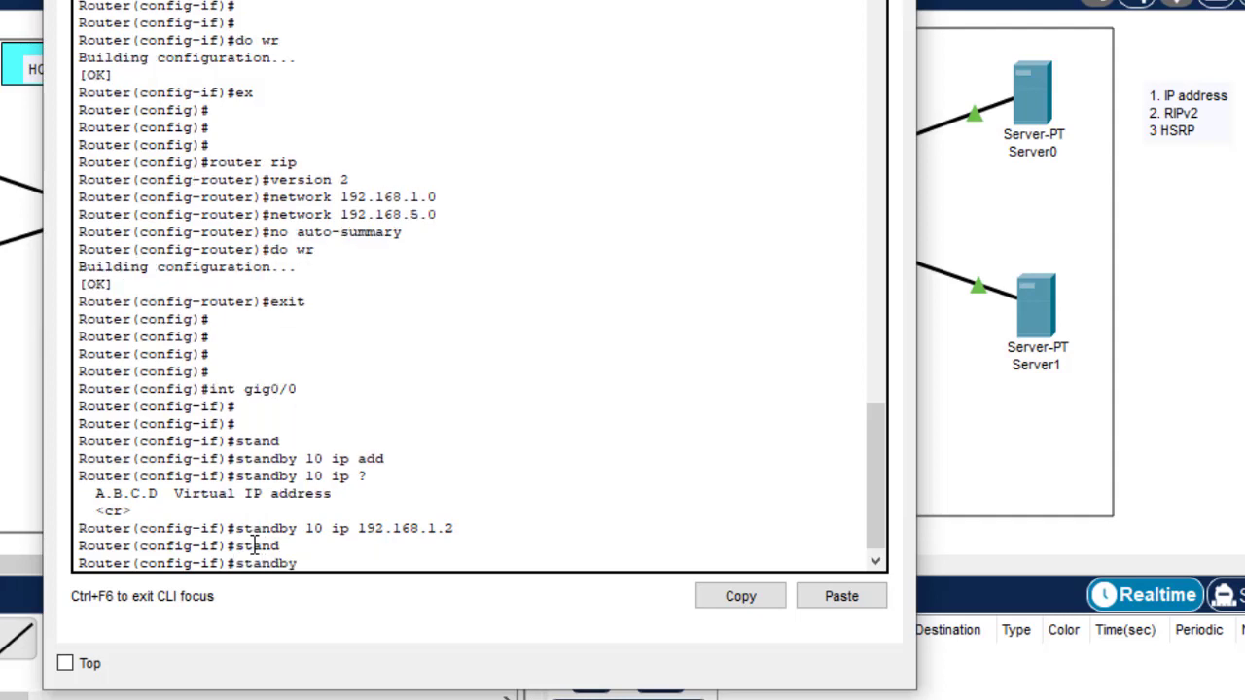
text(10 pr)
key(Tab)
text(io)
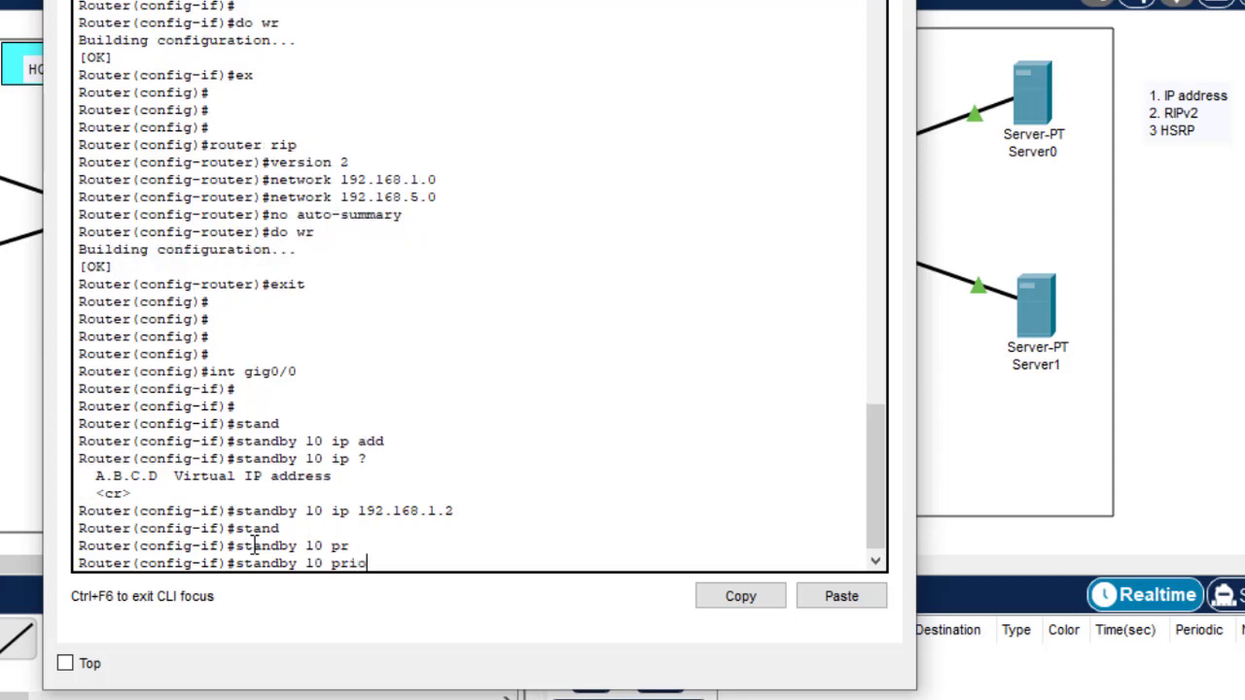
key(Tab)
text(120)
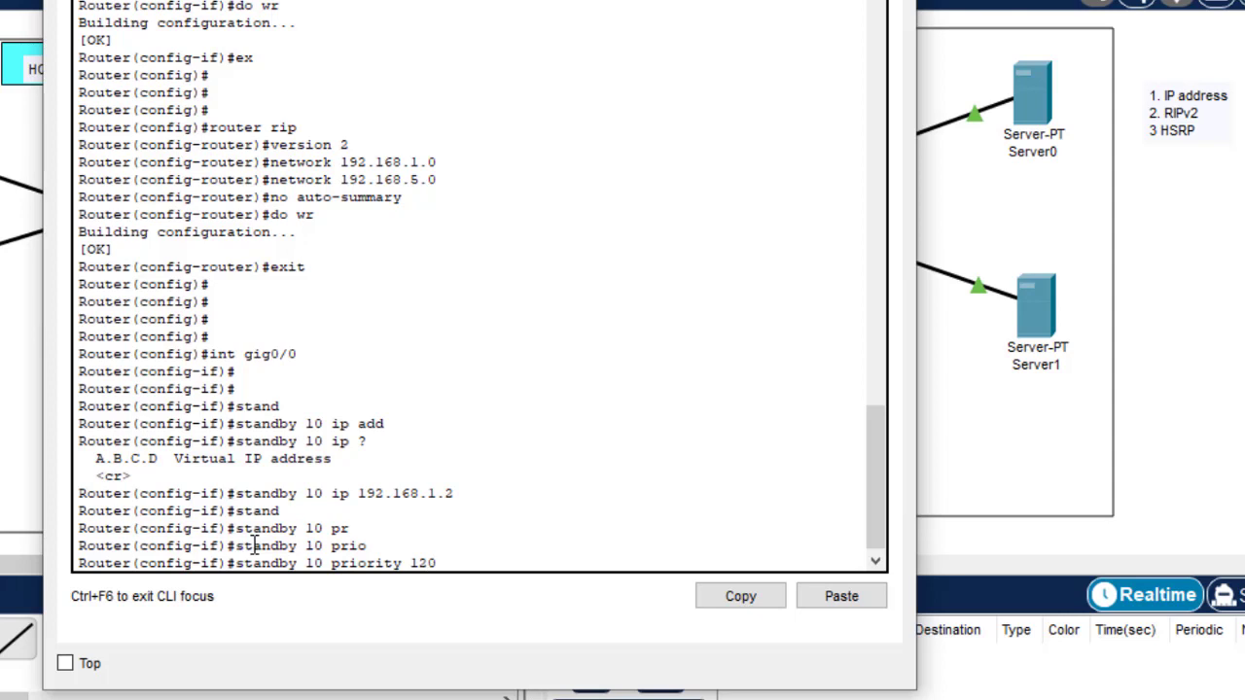
key(Return)
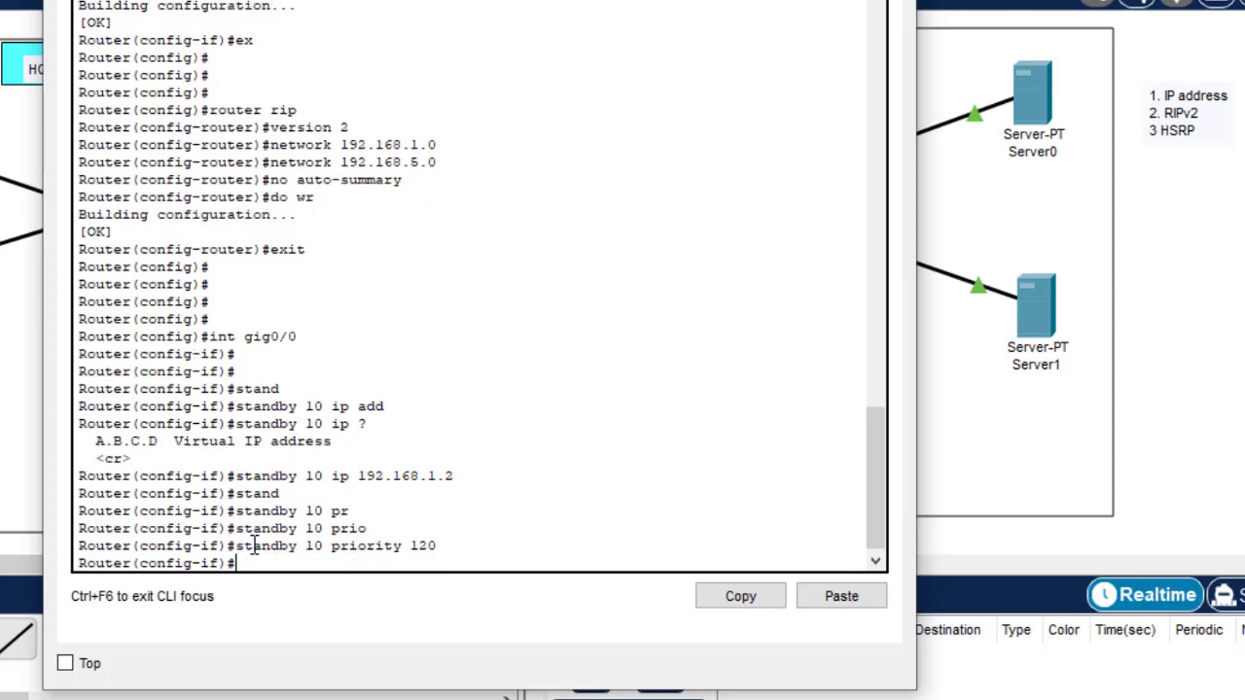
- Exit interface configuration mode on ACTIVE-R1 and save the configuration with "do wr"
text(ex)
key(Return)
text(do)
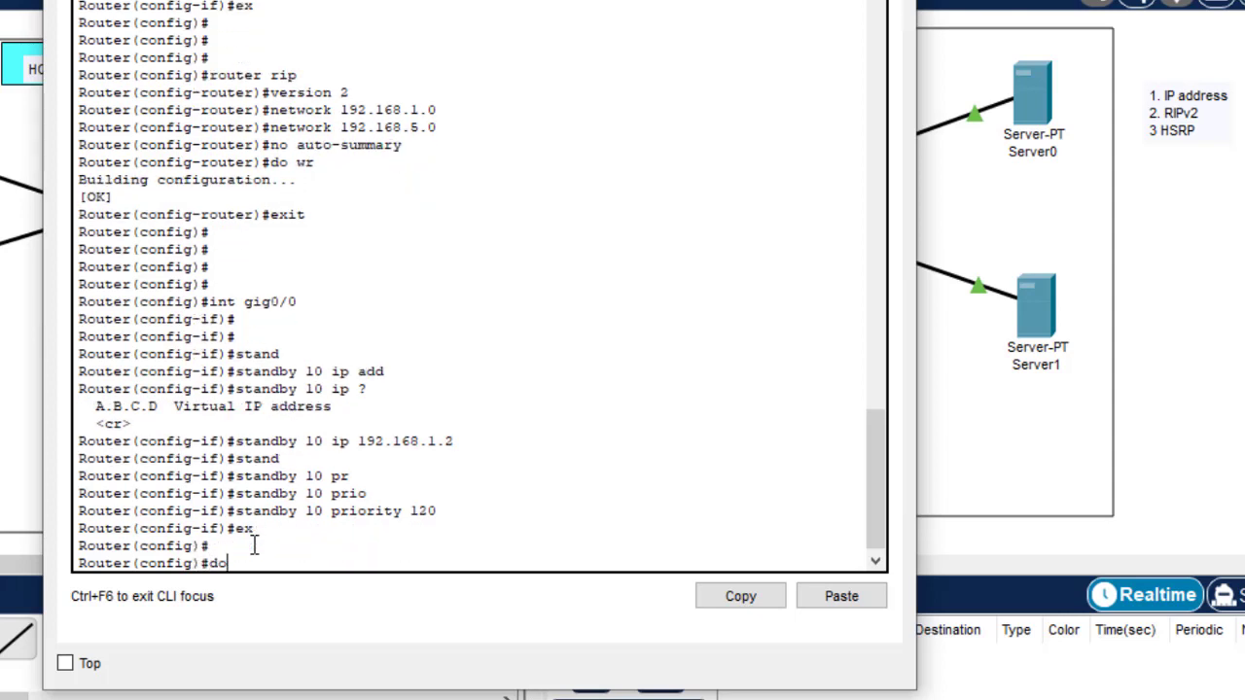
text( wr)
key(Return)
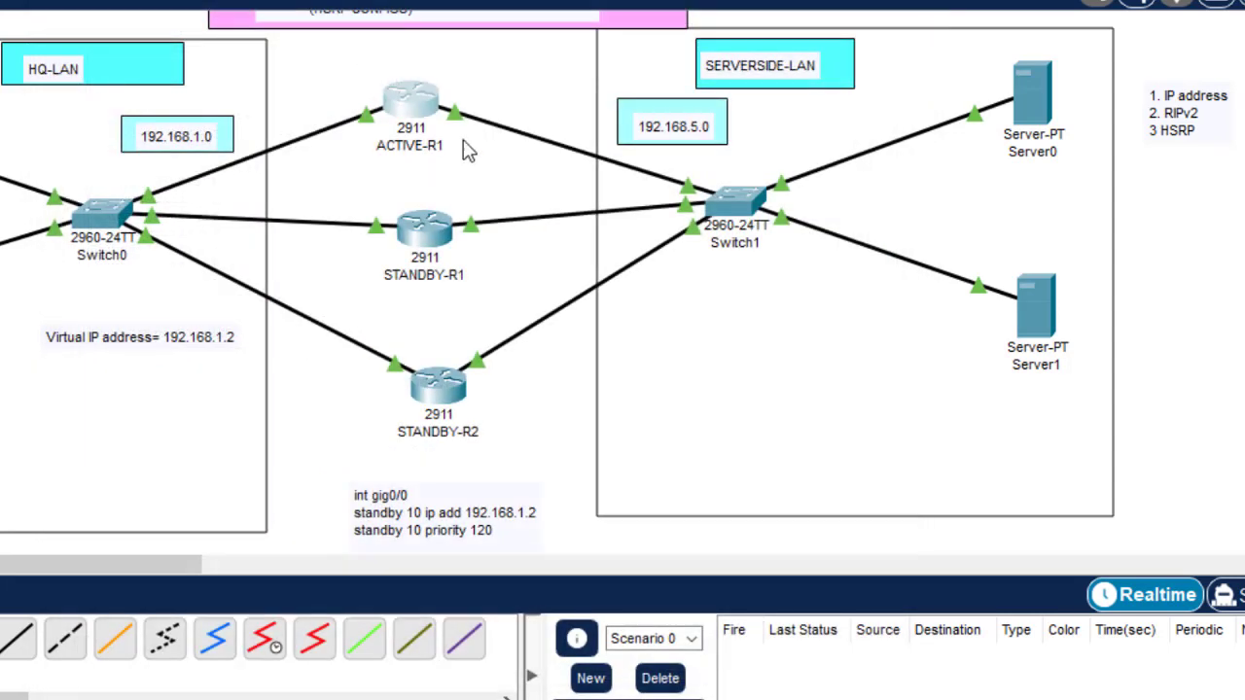
- Remove the word "add" from the note's virtual IP line so it reads "standby 10 ip 192.168.1.2"
double_click(465, 538)
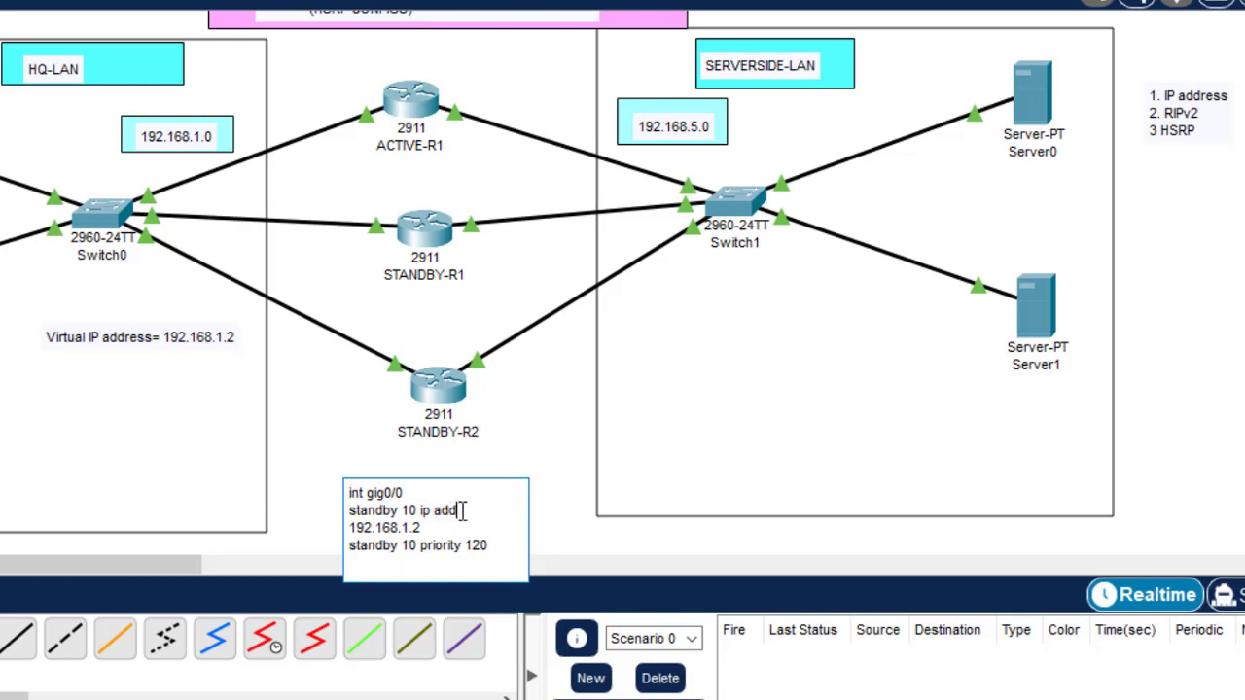
drag(457, 511, 434, 512)
key(BackSpace)
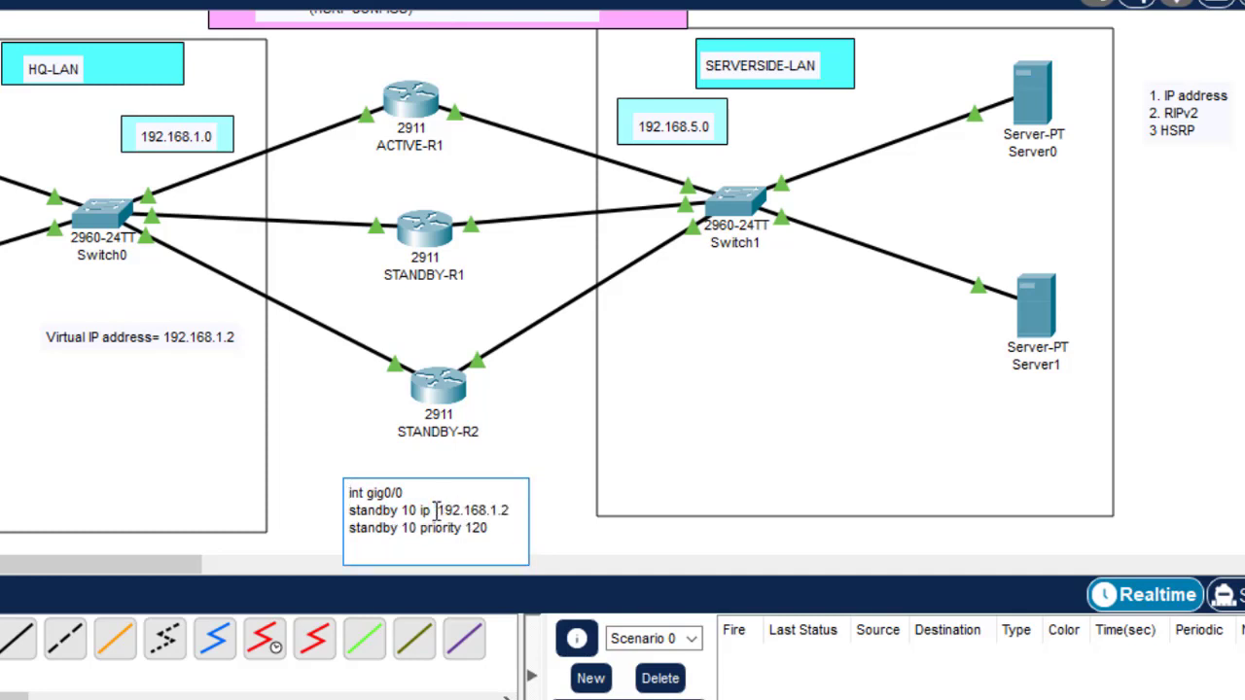
key(BackSpace)
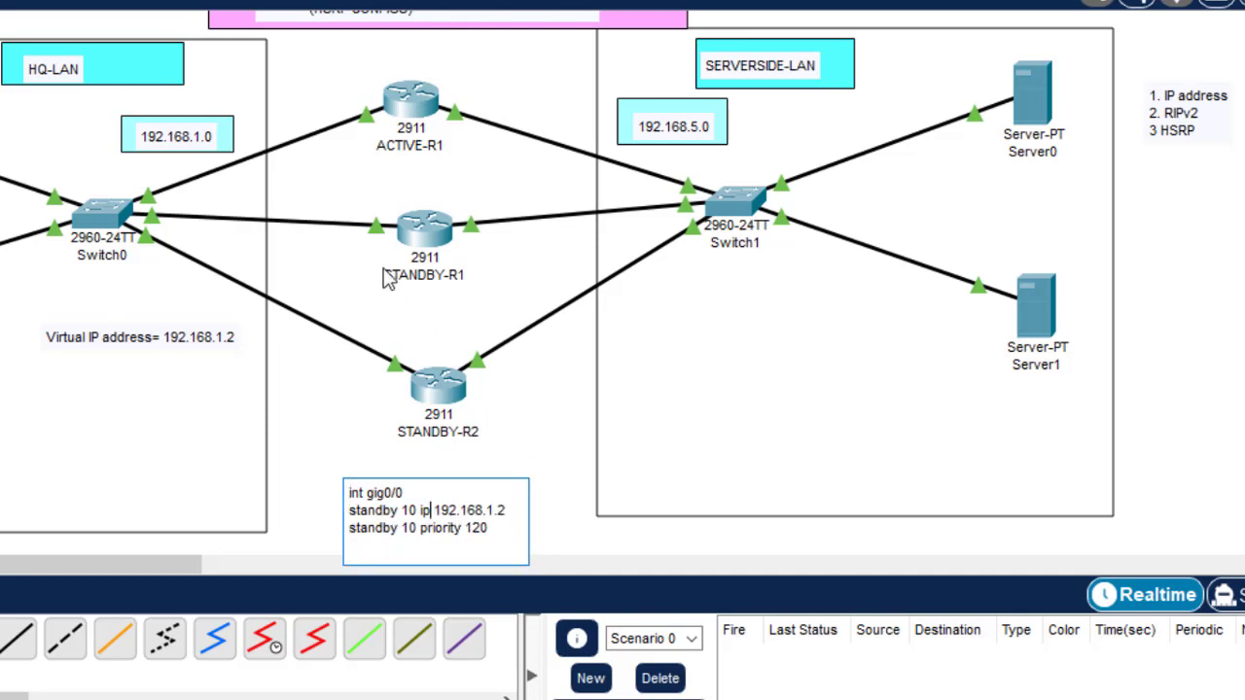
- Open STANDBY-R1's command line, exit RIP configuration mode and enter interface configuration with "int gig0/0"
click(443, 244)
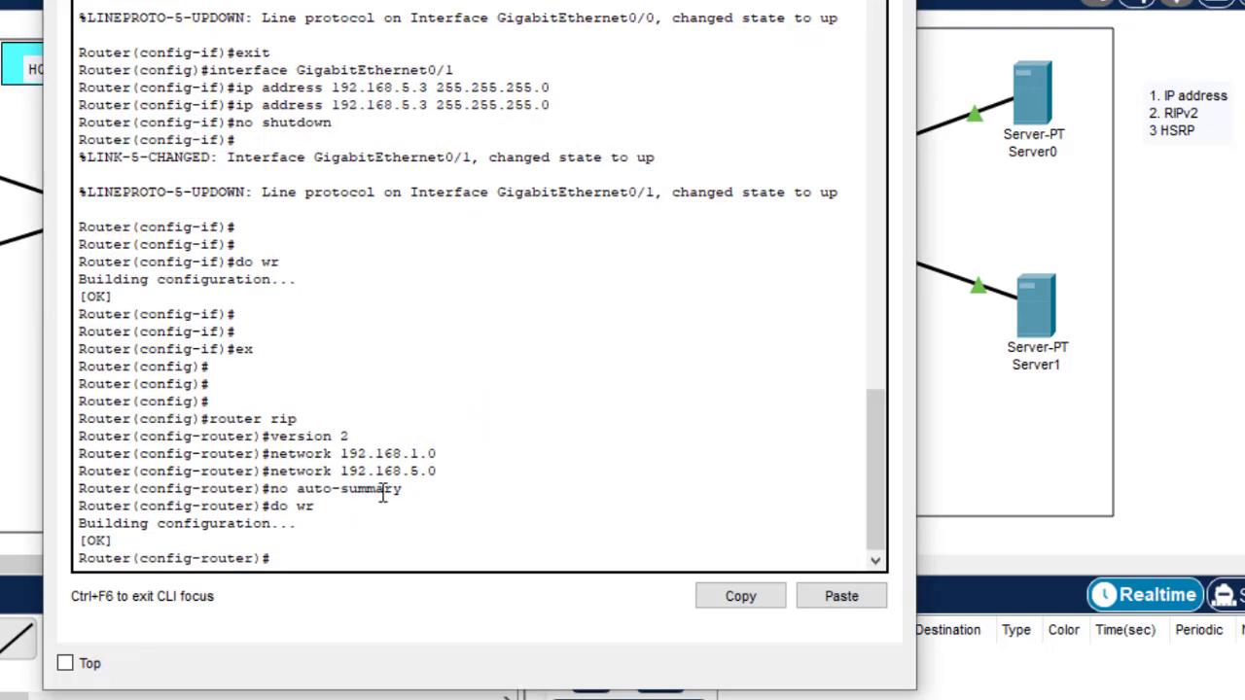
key(Return)
key(Return)
text(ex)
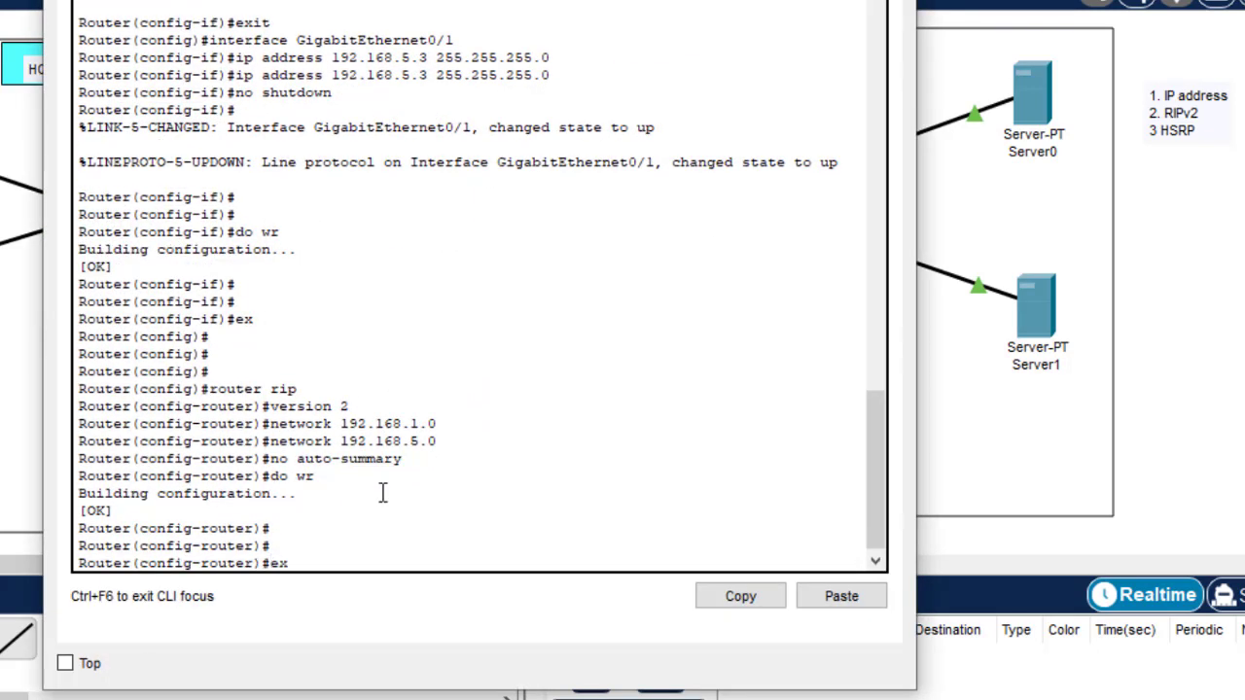
key(Return)
key(Return)
key(Return)
key(Return)
text(i)
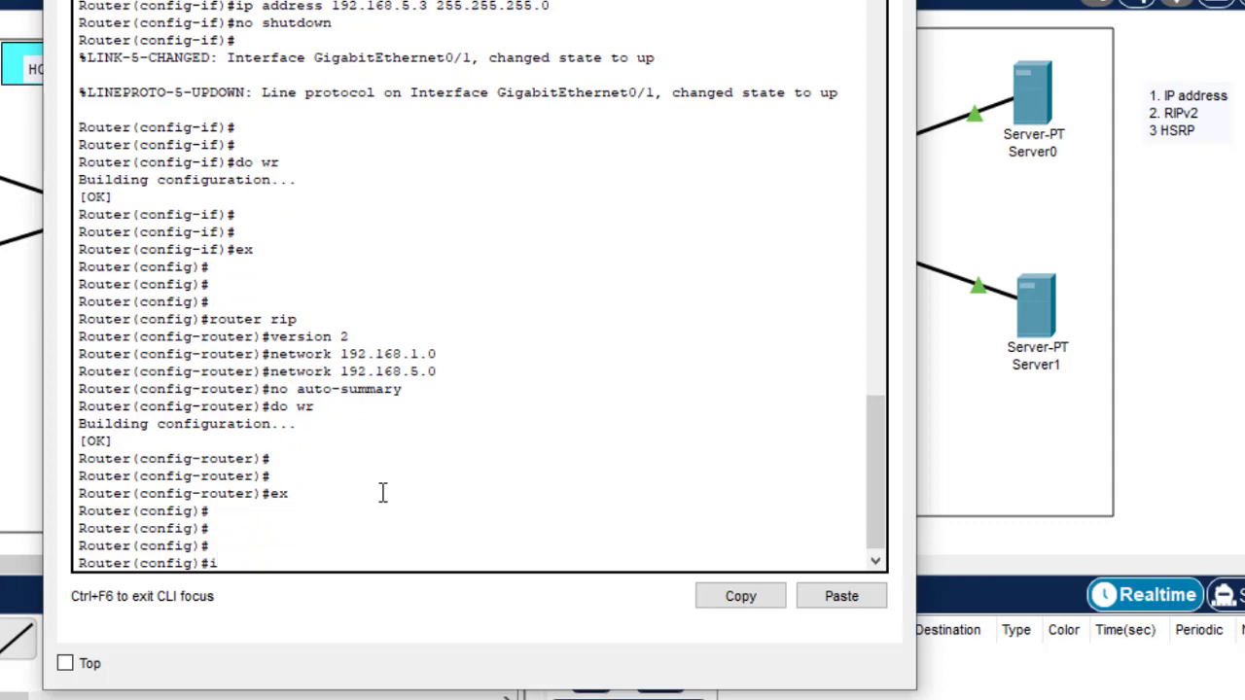
text(nt gig0/0)
key(Return)
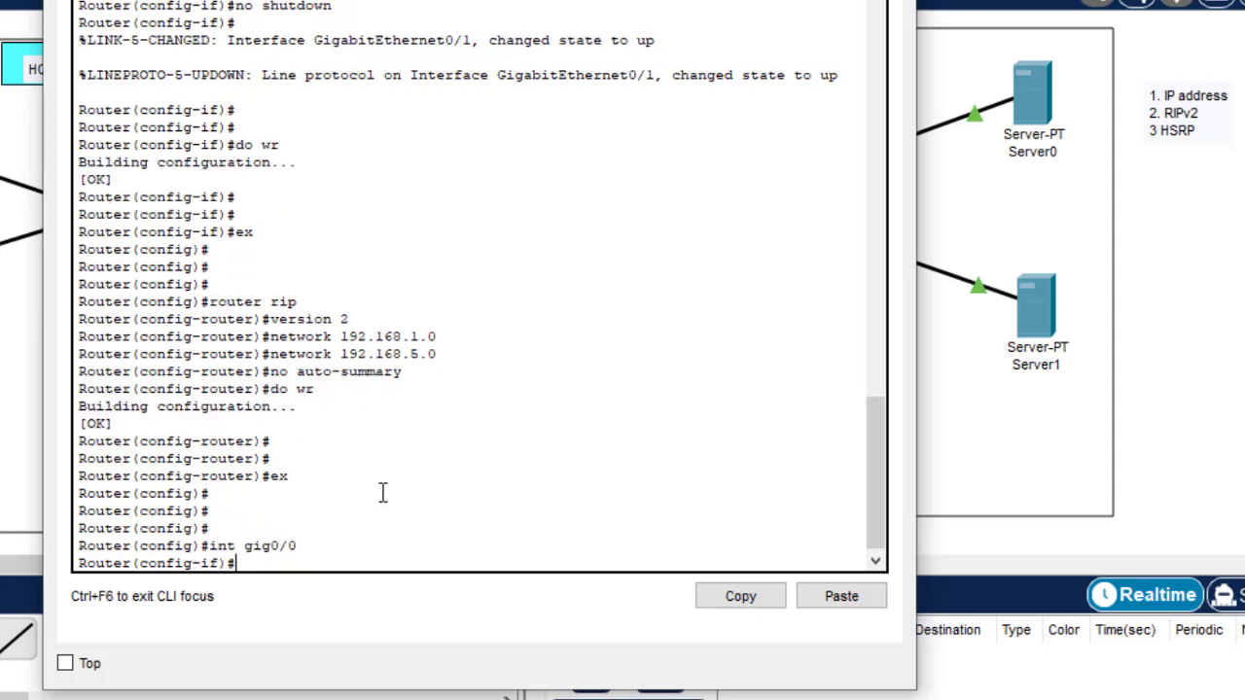
- Assign the HSRP group 10 virtual address on STANDBY-R1 with "standby 10 ip 192.168.1.2"
text(stand)
key(Tab)
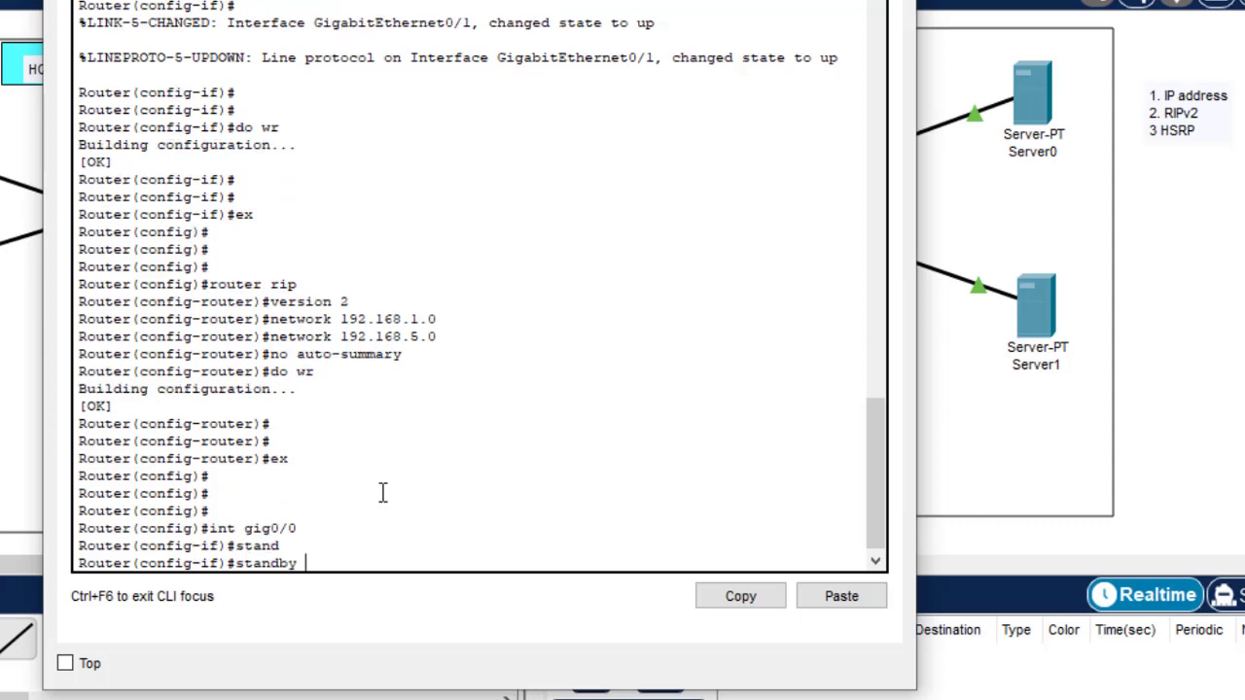
text(10 ip 192.168.1.2)
key(Return)
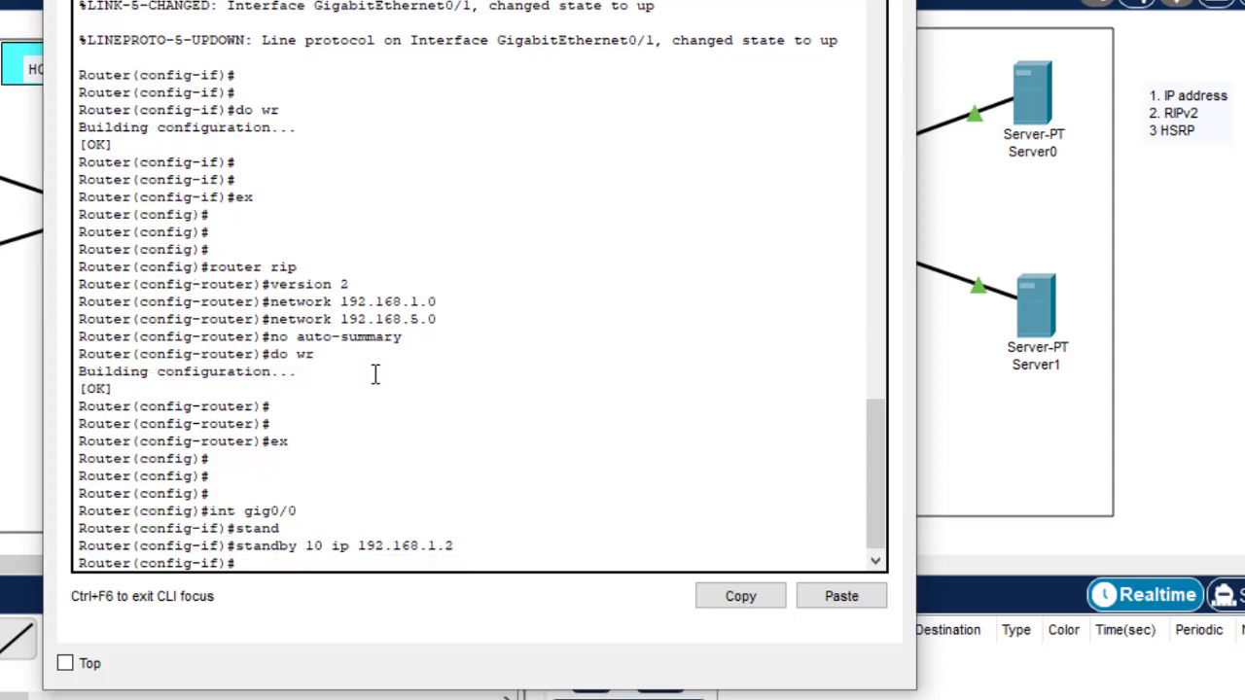
- Set STANDBY-R1's HSRP group 10 priority with the command "standby 10 priority 110"
text(stand)
key(Tab)
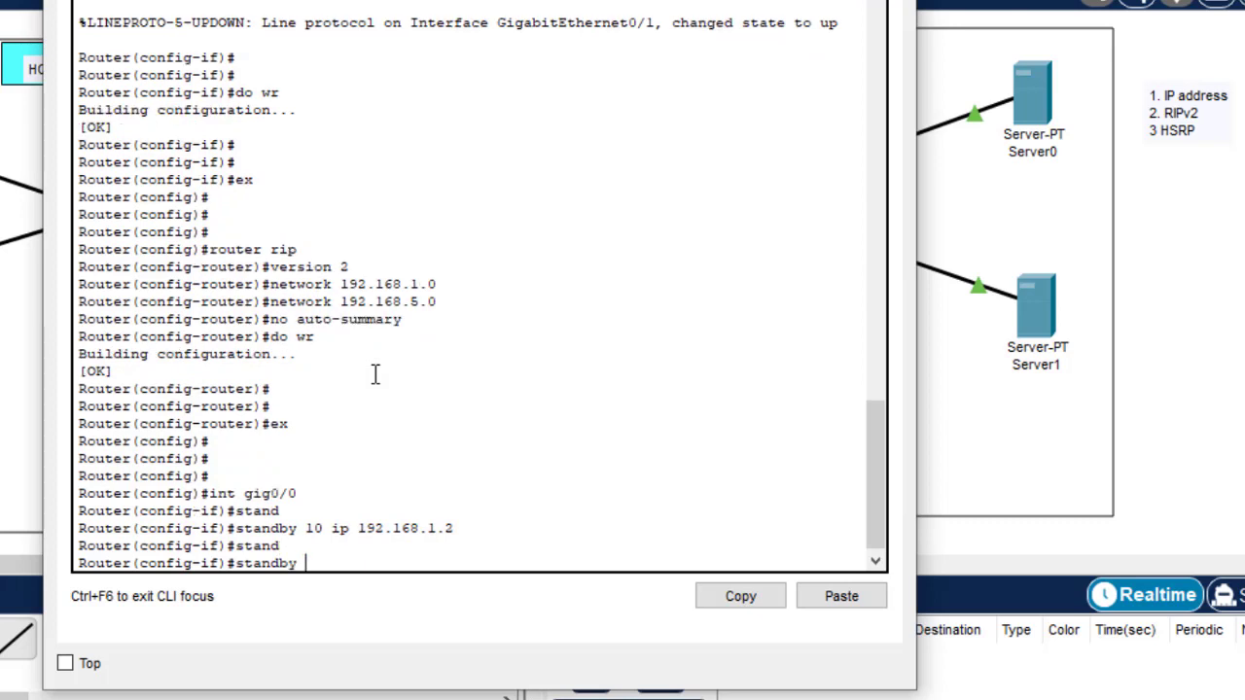
text(10 prio)
key(Tab)
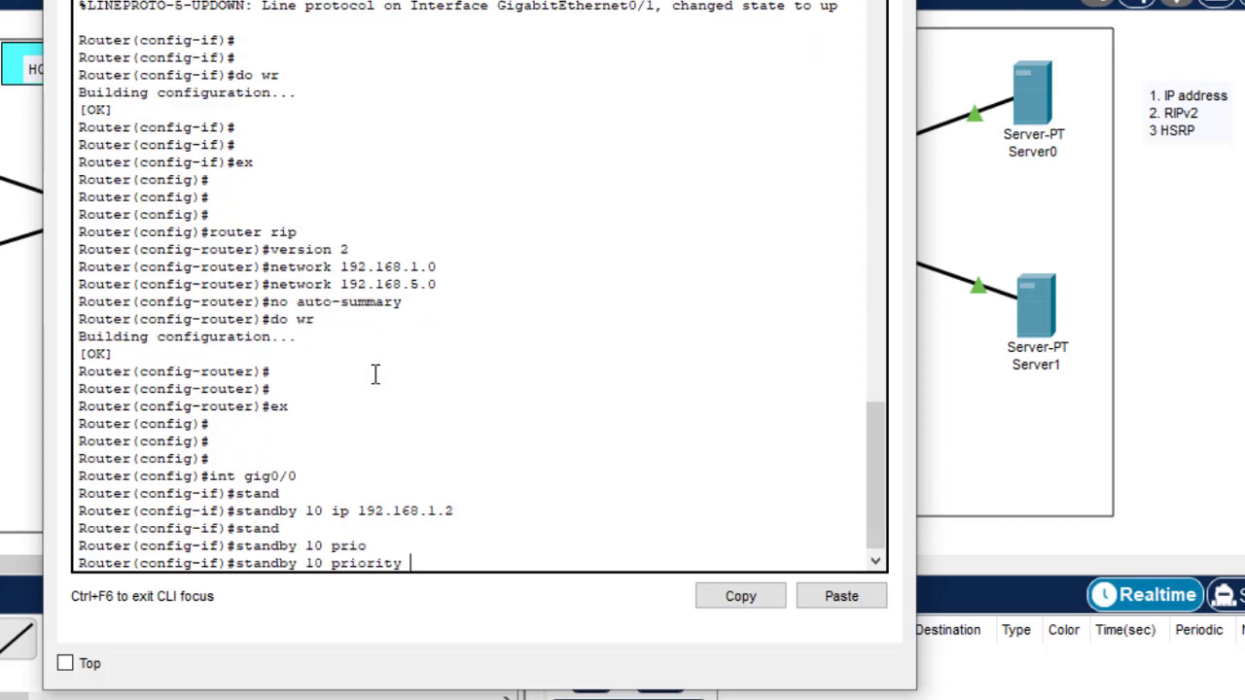
text(110)
key(Return)
- Exit interface configuration mode on STANDBY-R1 and save the configuration with "do wr"
text(ex)
key(Return)
key(Return)
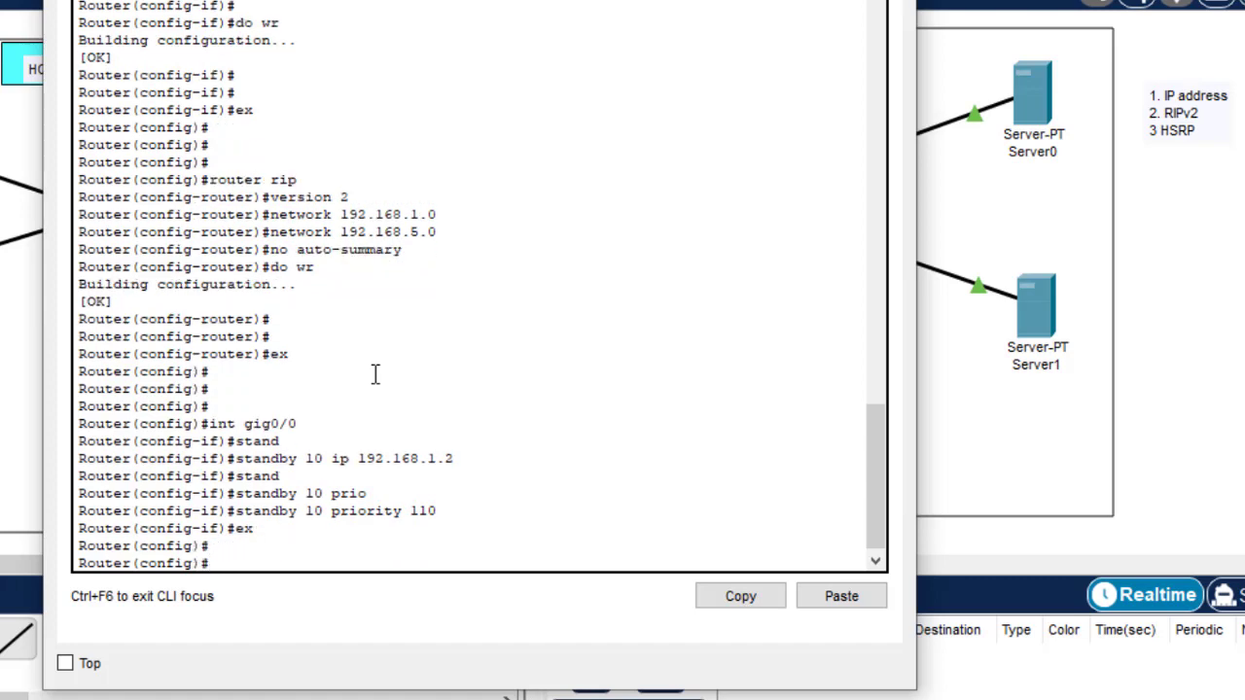
text(do w)
text(r)
key(Return)
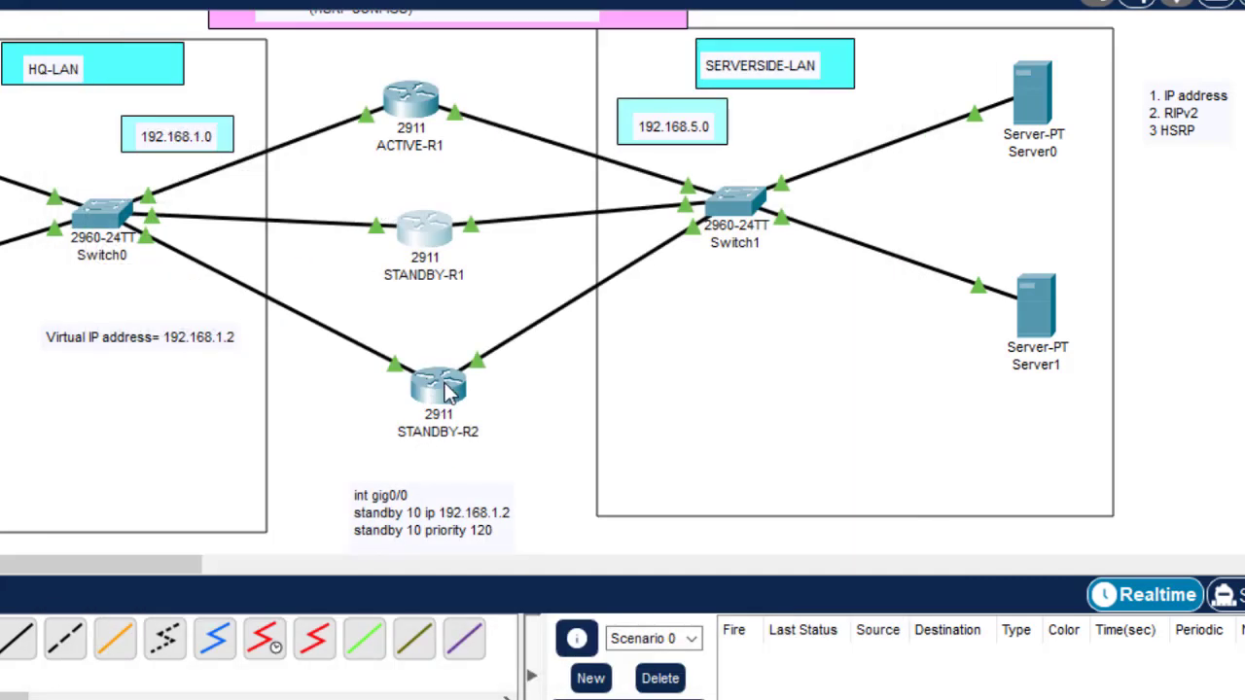
- Open STANDBY-R2's command line, exit RIP configuration mode and enter interface configuration with "int gig0/0"
click(440, 385)
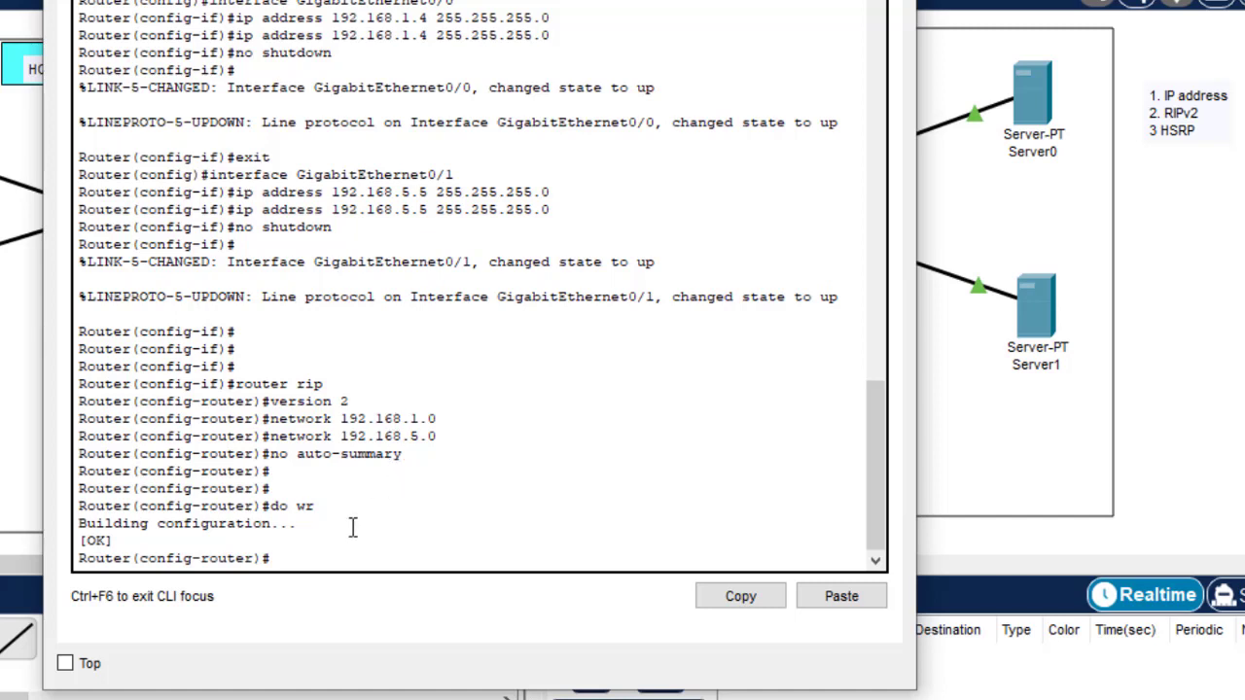
key(Return)
key(Return)
text(ex)
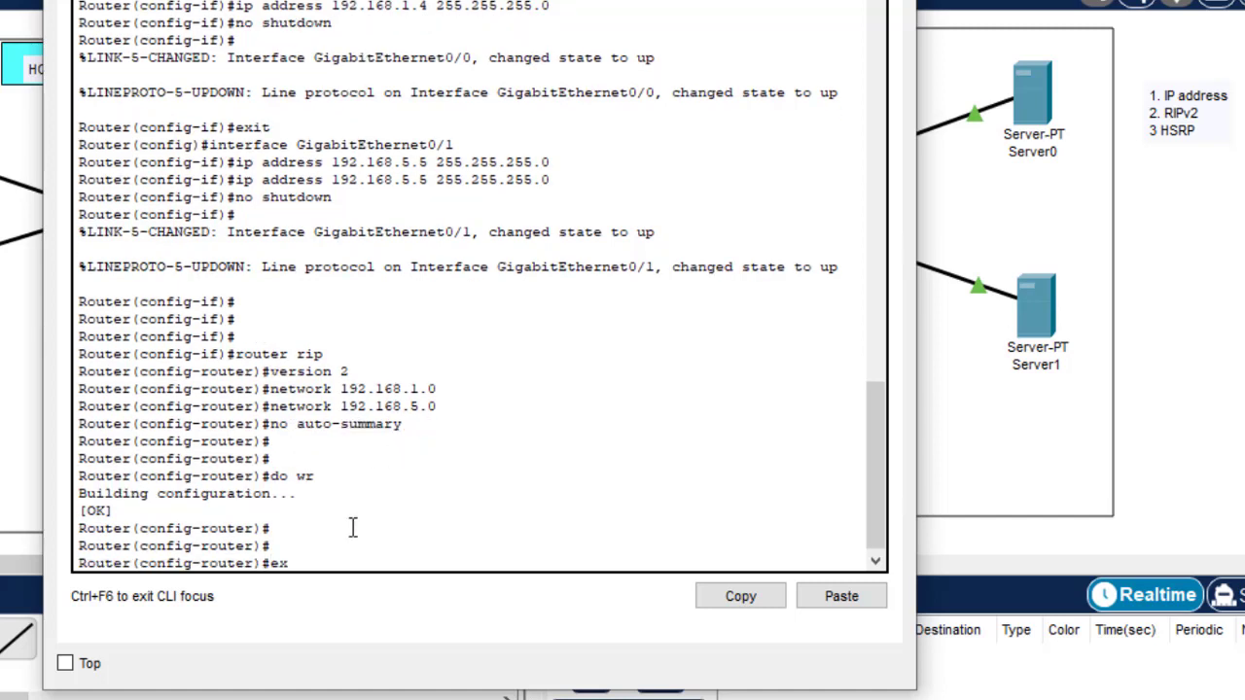
key(Return)
key(Return)
text(int g)
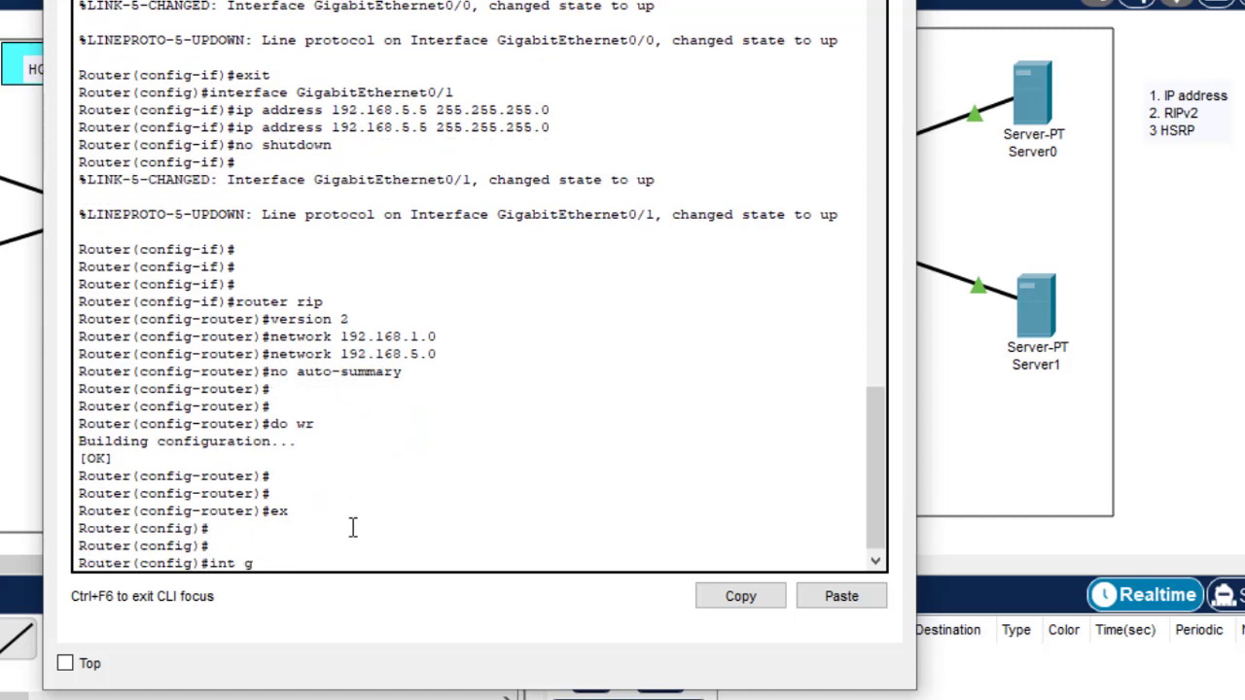
text(ig0/0)
key(Return)
- Assign the HSRP group 10 virtual address on STANDBY-R2 with "standby 10 ip 192.168.1.2"
text(stand)
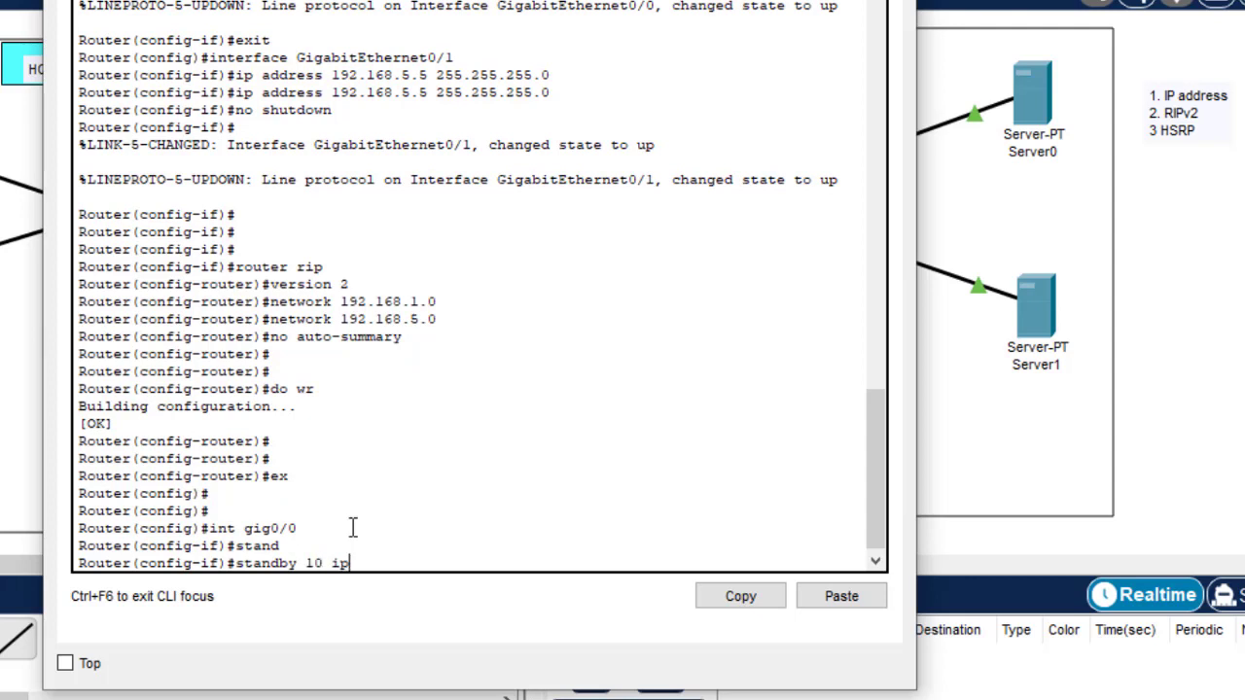
text(192.168.1.2)
key(Return)
- Set STANDBY-R2's HSRP group 10 priority with the command "standby 10 priority 110"
text(s)
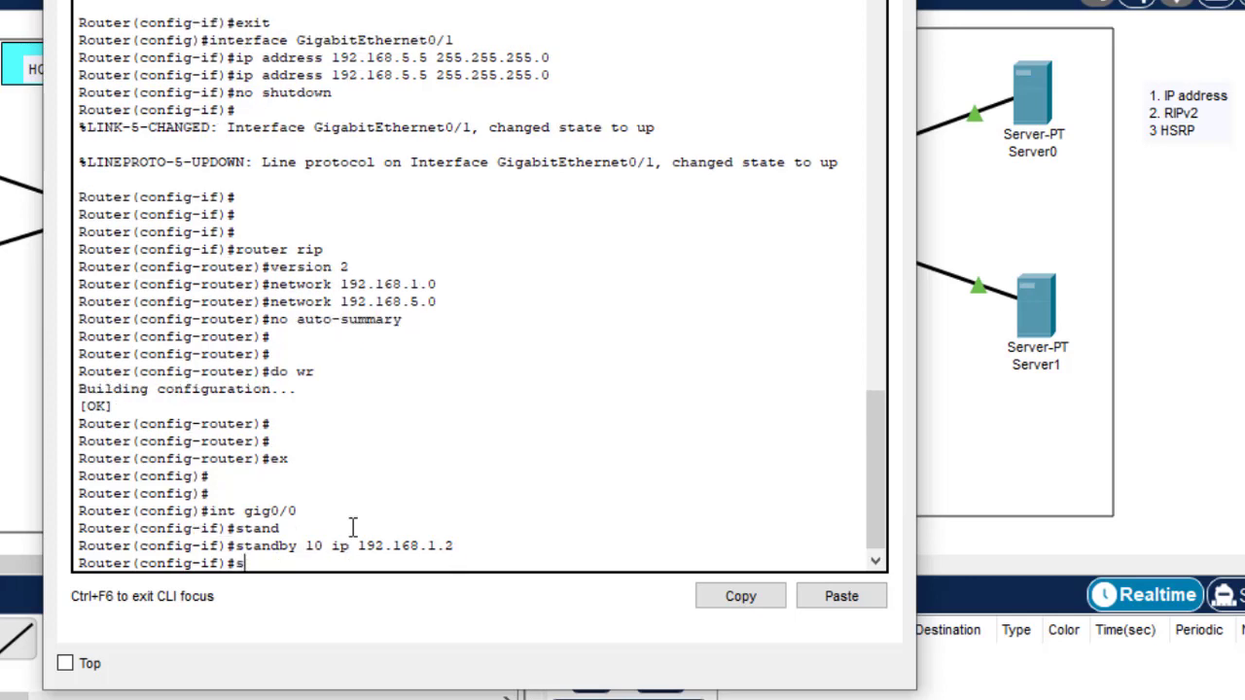
text(tand)
key(Tab)
text(1)
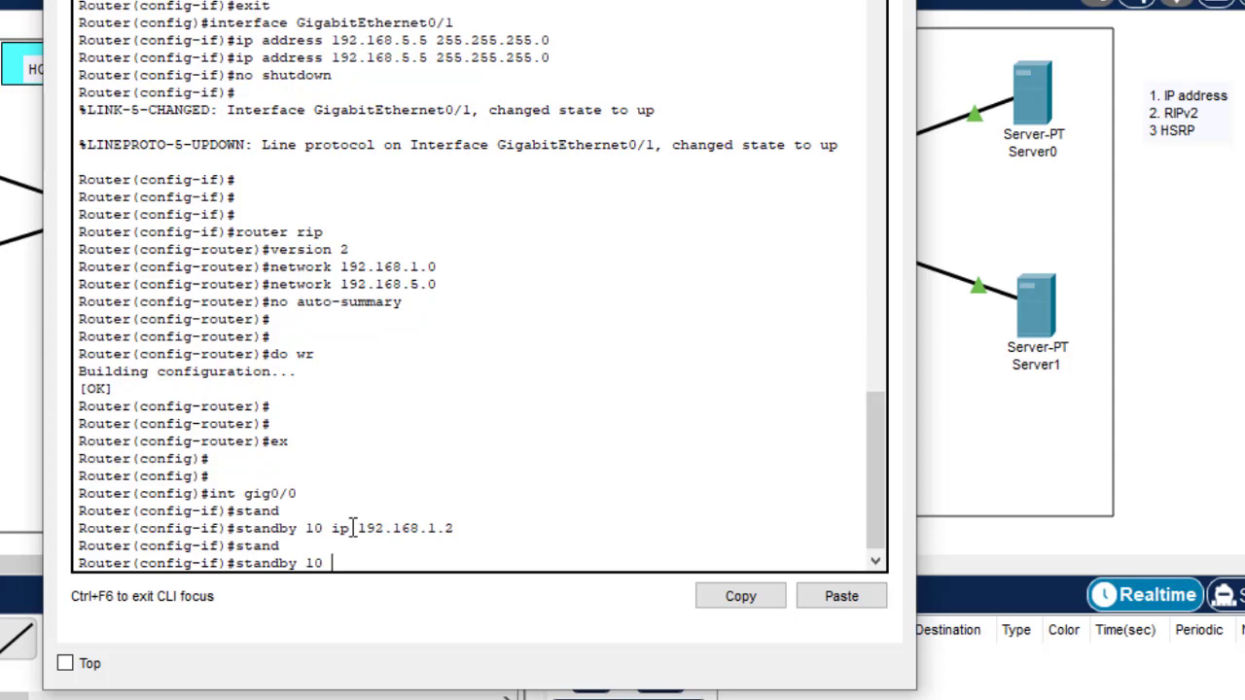
text(0 prior)
key(Tab)
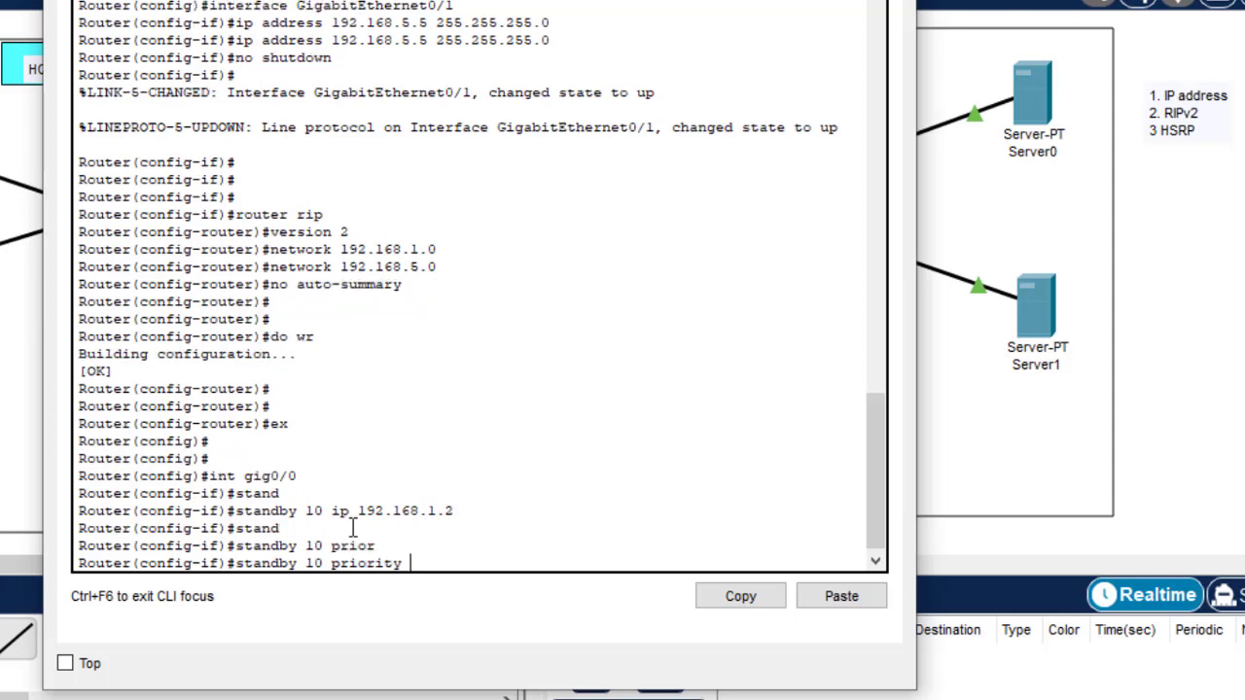
text(110)
key(Return)
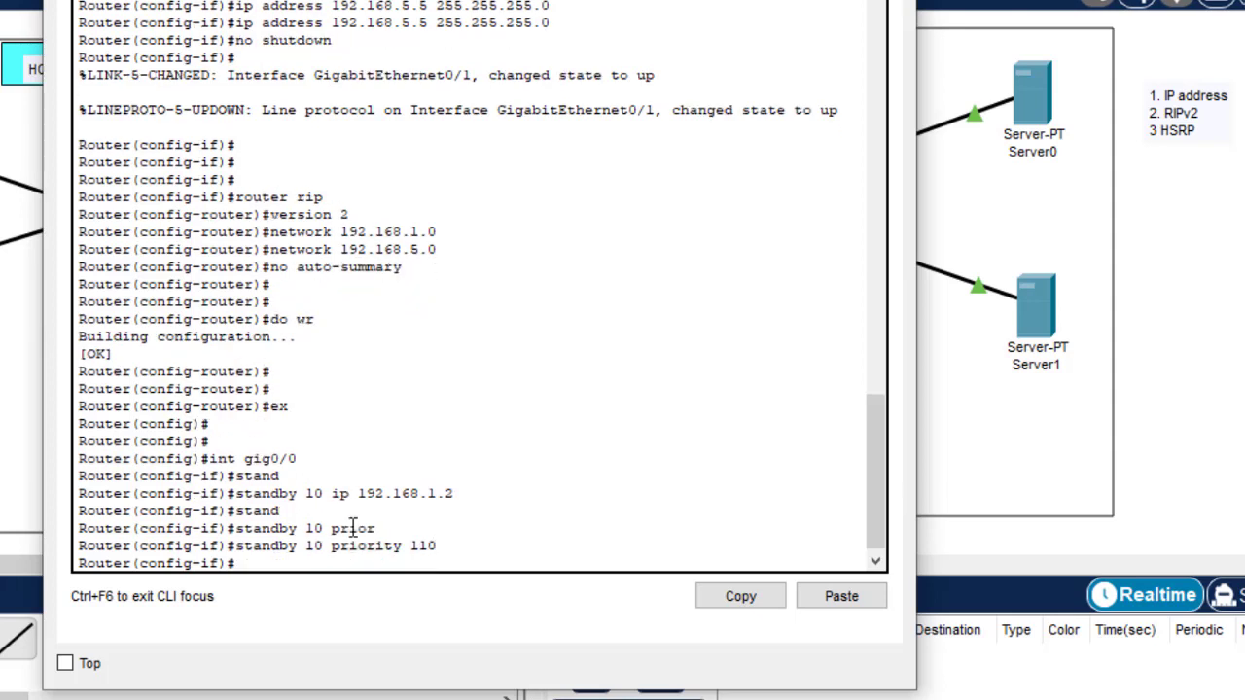
- Exit interface configuration mode on STANDBY-R2, save with "do wr" and return to the topology
text(ex)
key(Return)
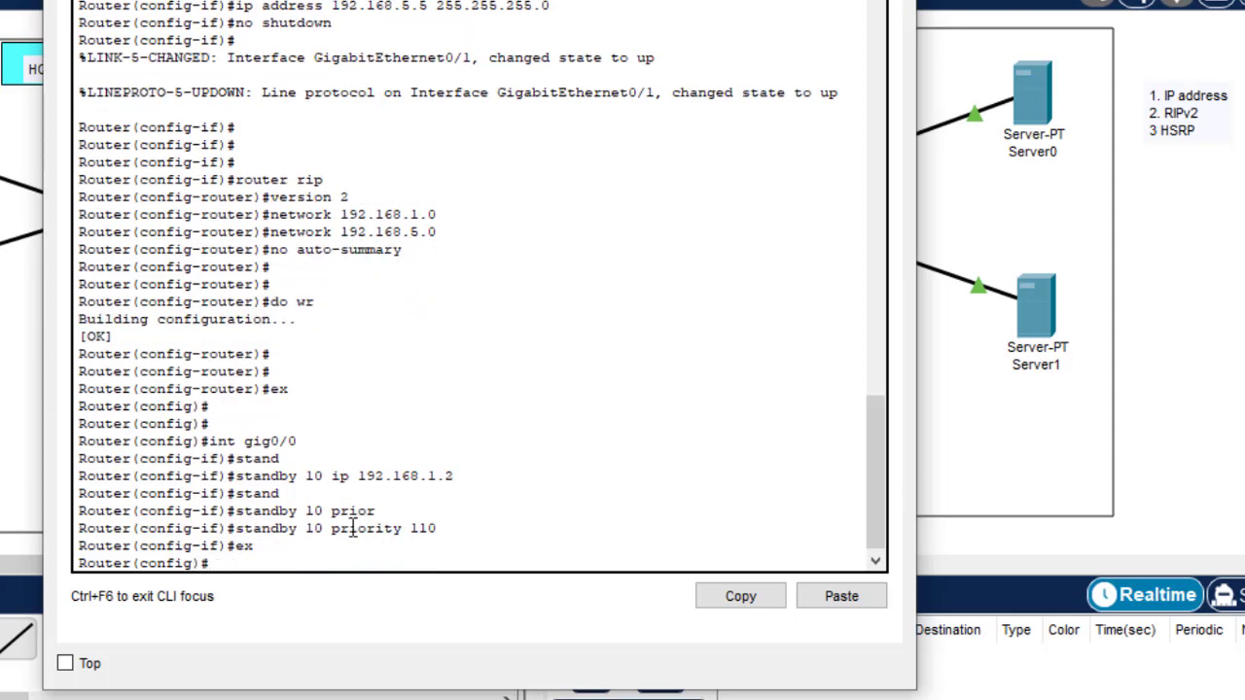
text(do wr)
key(Return)
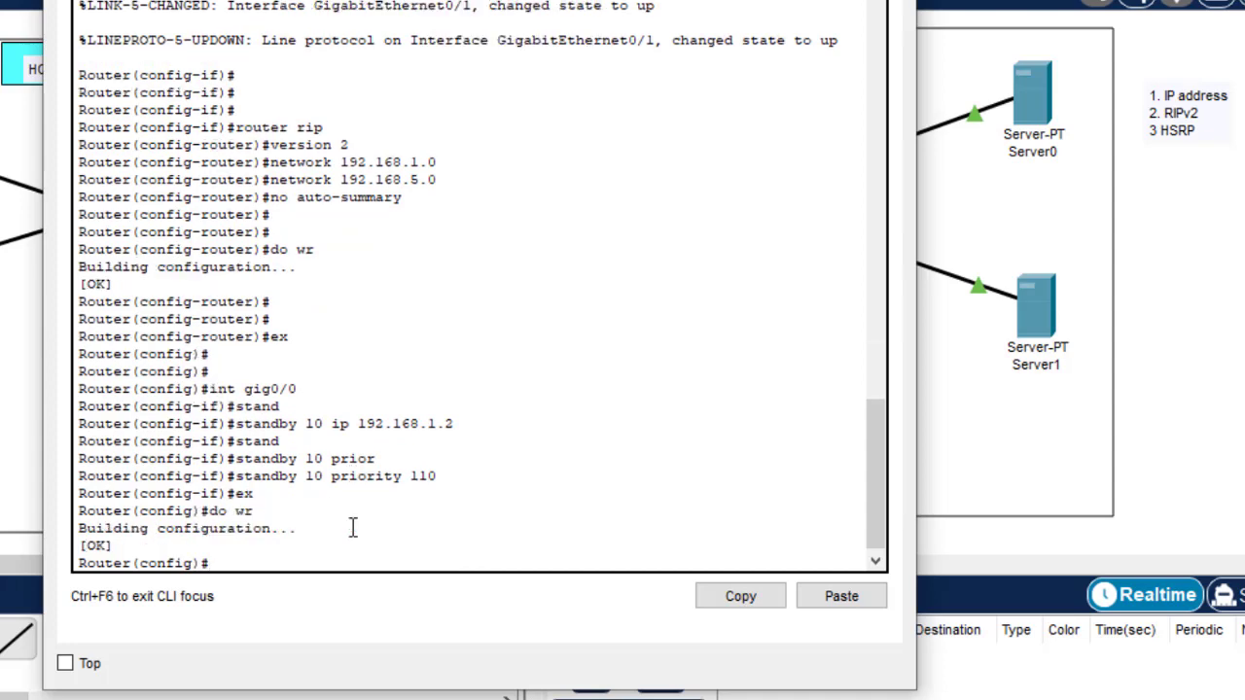
click(790, 2)
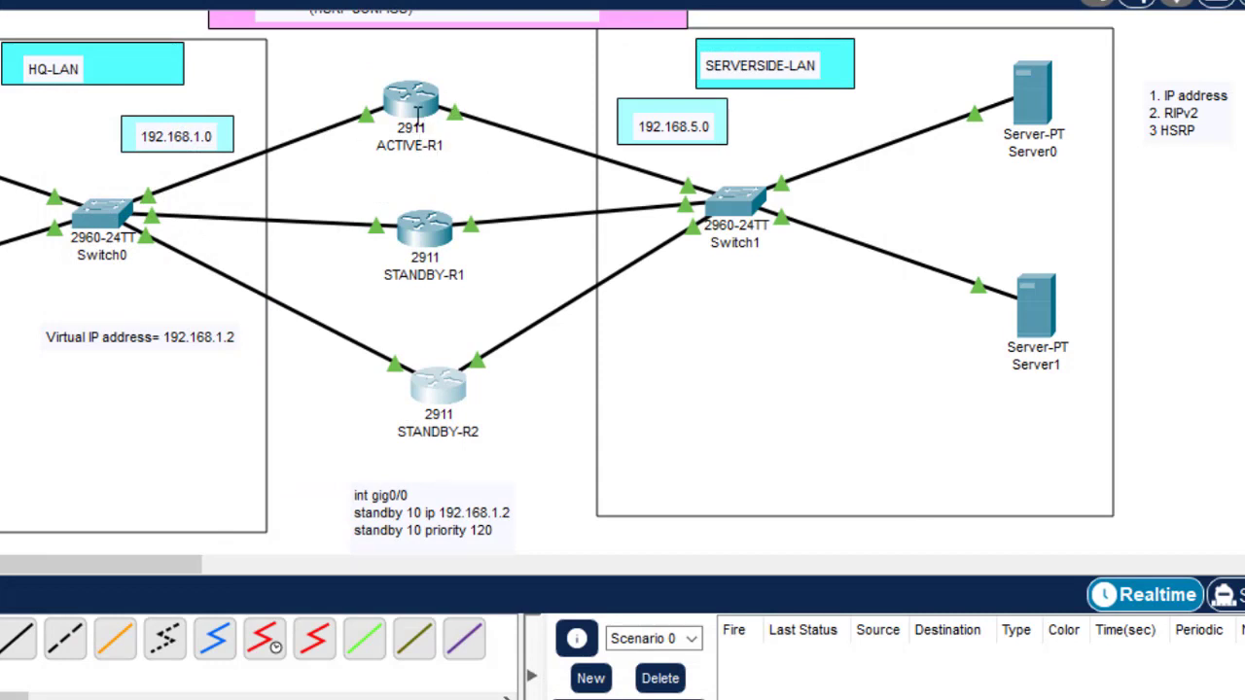
- Place priority notes beside the routers: 120 at ACTIVE-R1, 110 at STANDBY-R1 and 110 at STANDBY-R2
click(454, 146)
text(120)
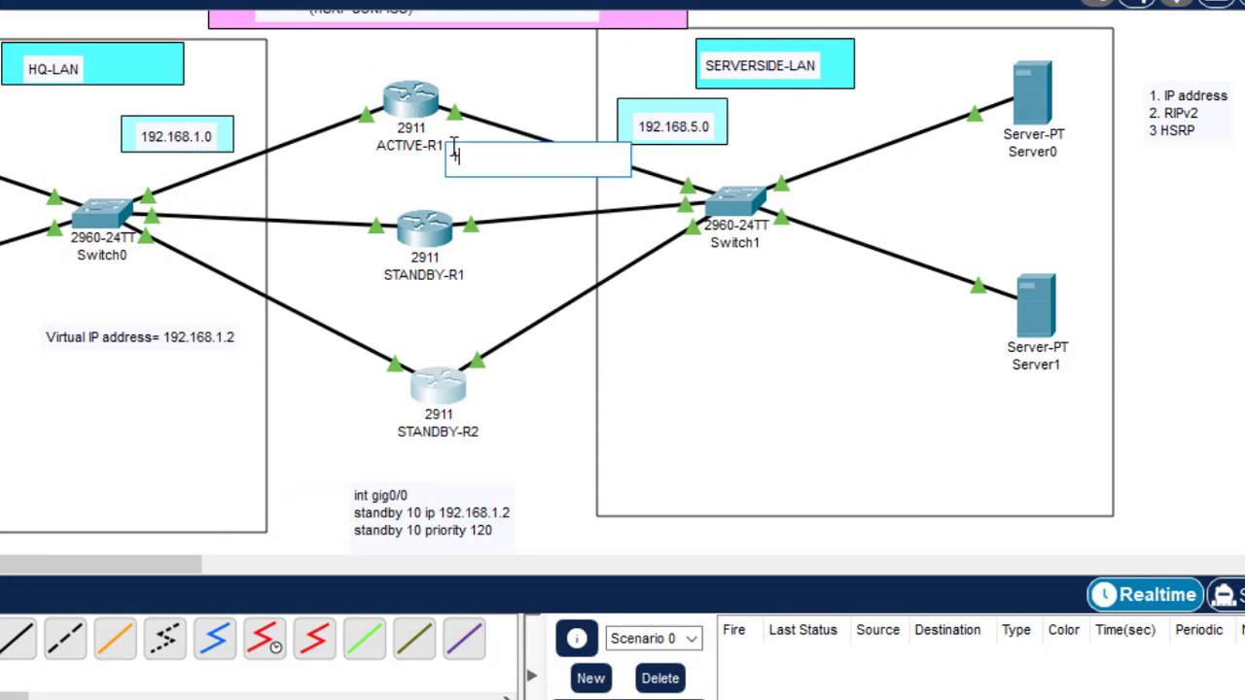
click(478, 269)
text(110)
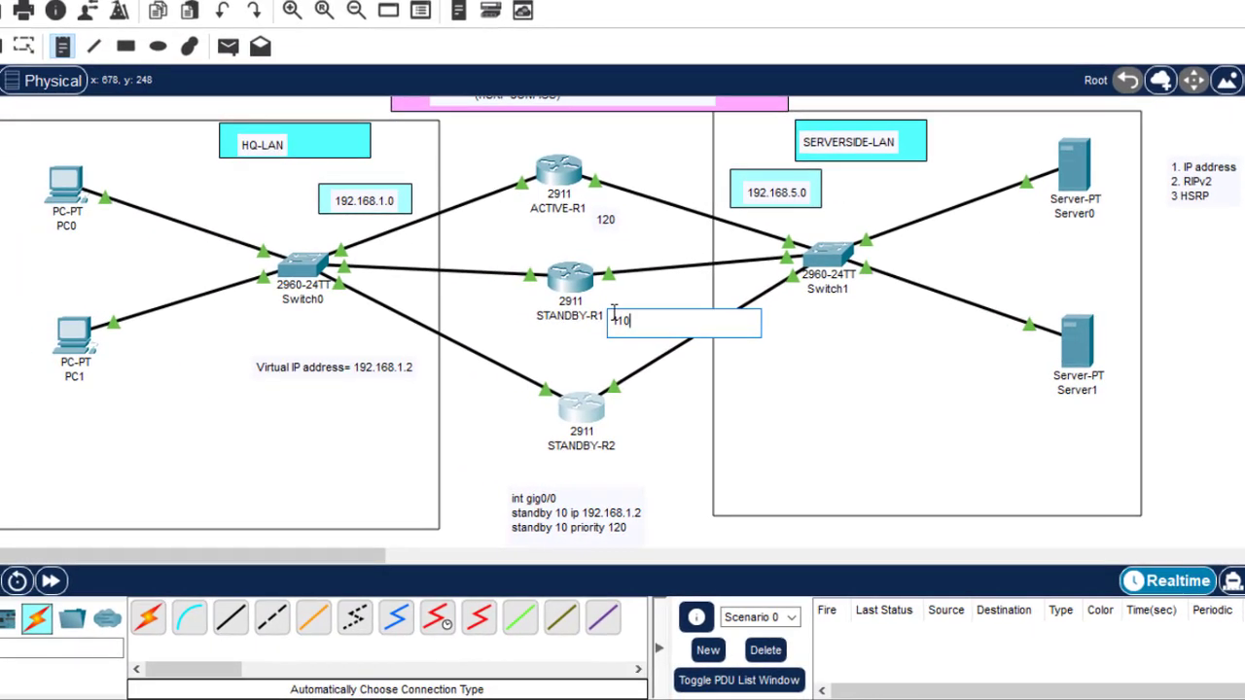
click(627, 438)
text(110)
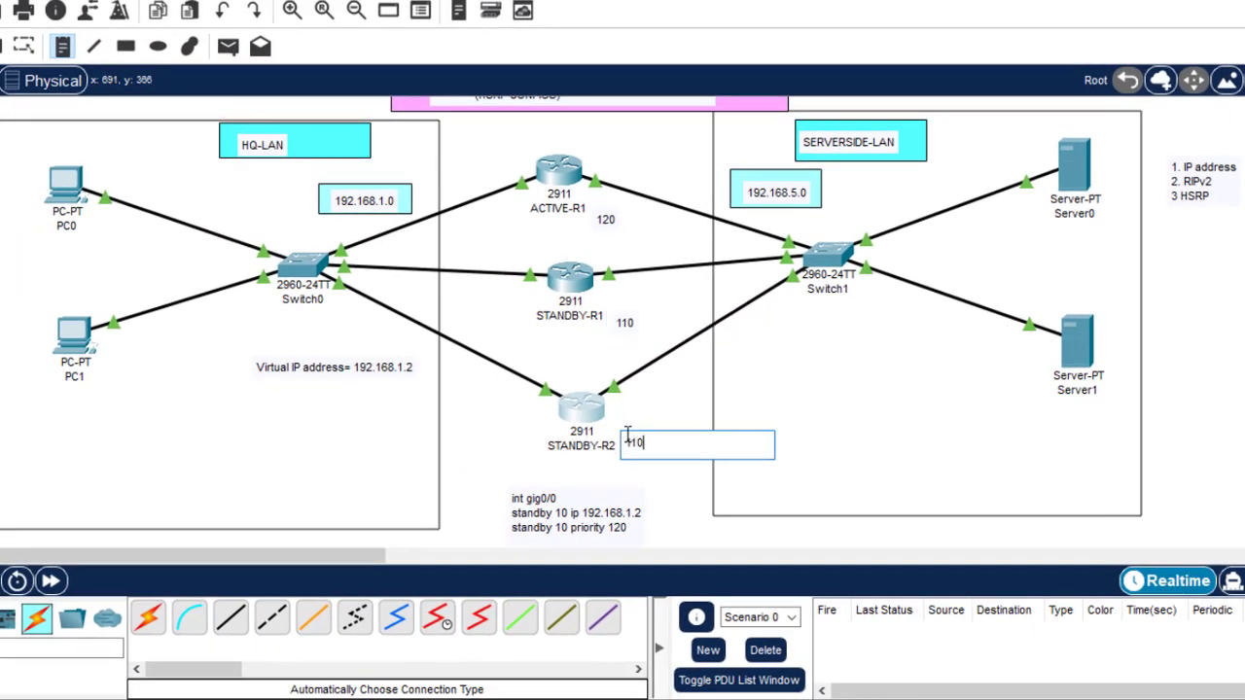
key(Escape)
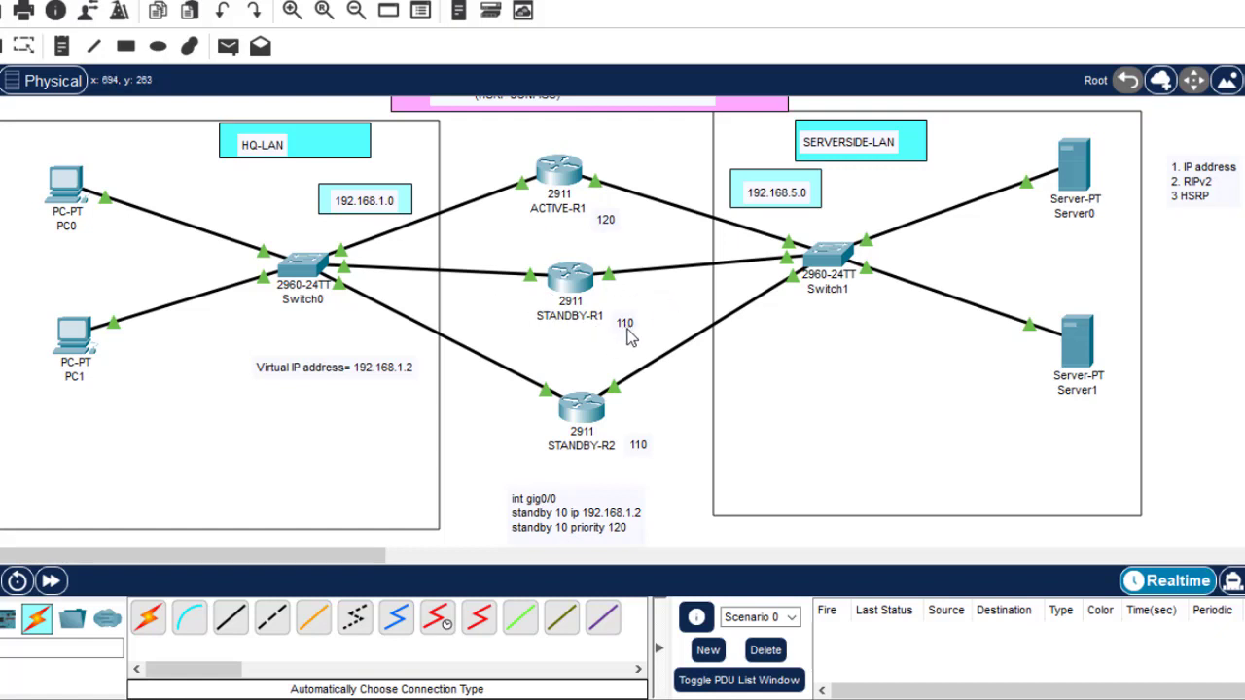
- Change the priority note beside STANDBY-R2 to 100
double_click(637, 444)
key(BackSpace)
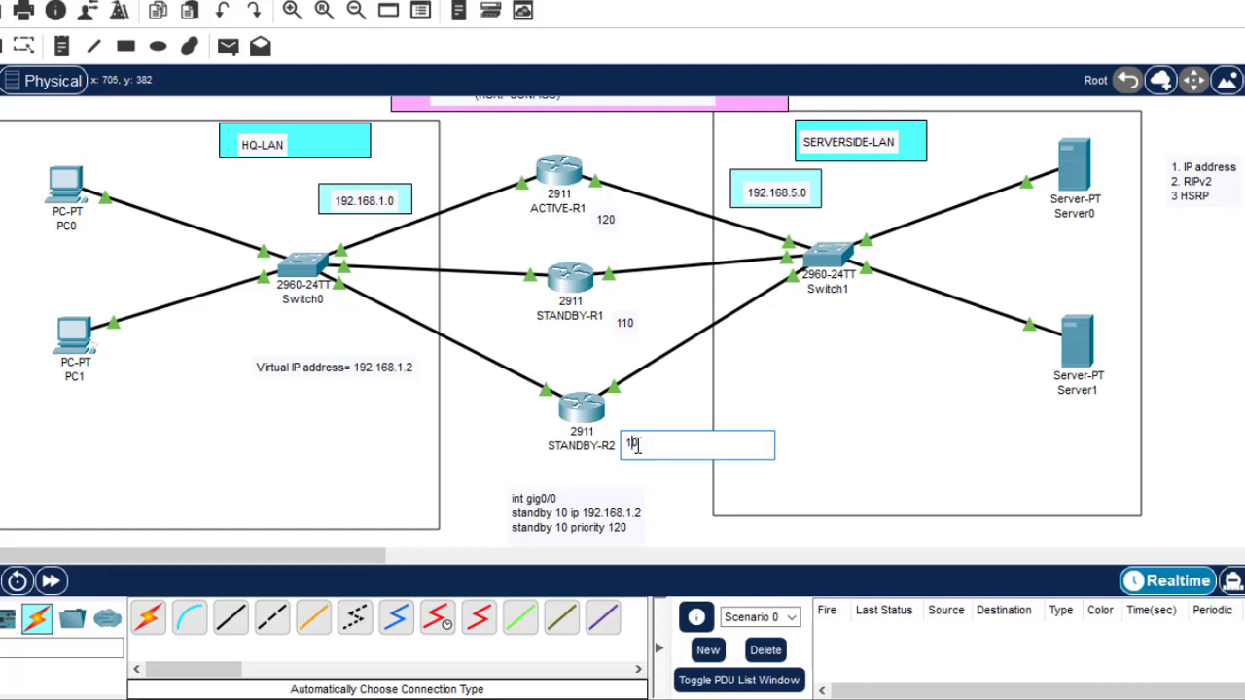
text(0)
key(Return)
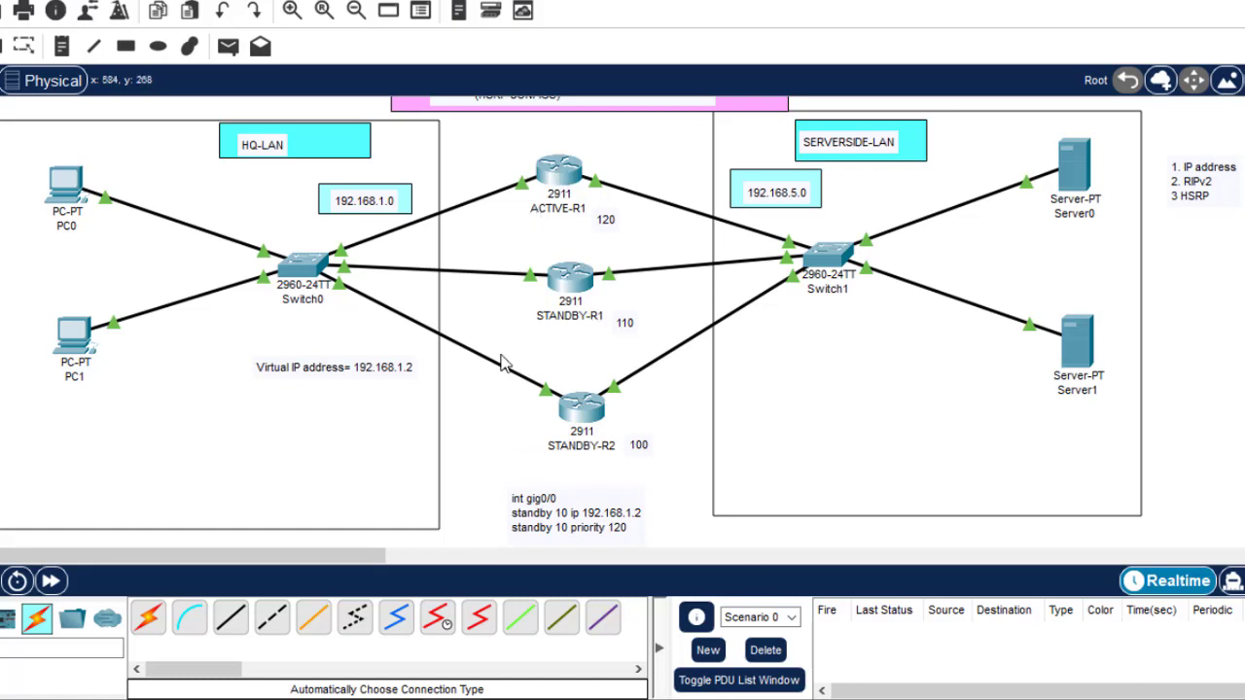
- Display the HSRP summary on ACTIVE-R1 with the command "do sh standby brief"
scroll(572, 389, down, 2)
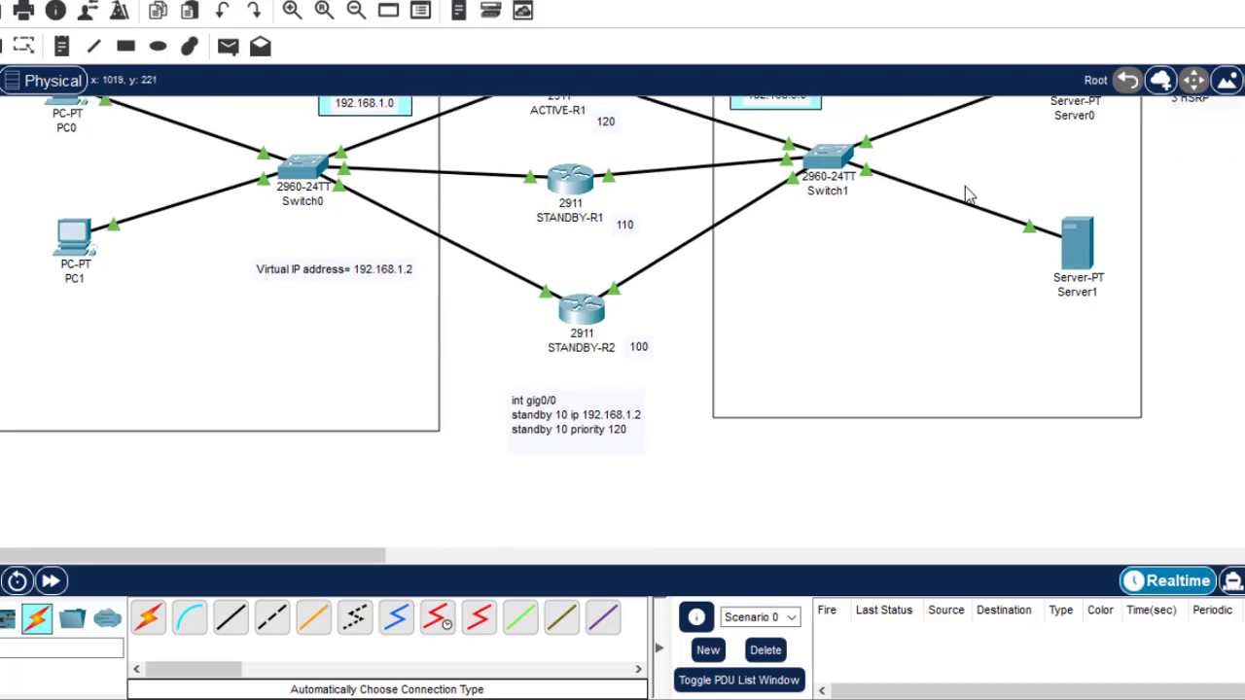
scroll(919, 160, up, 3)
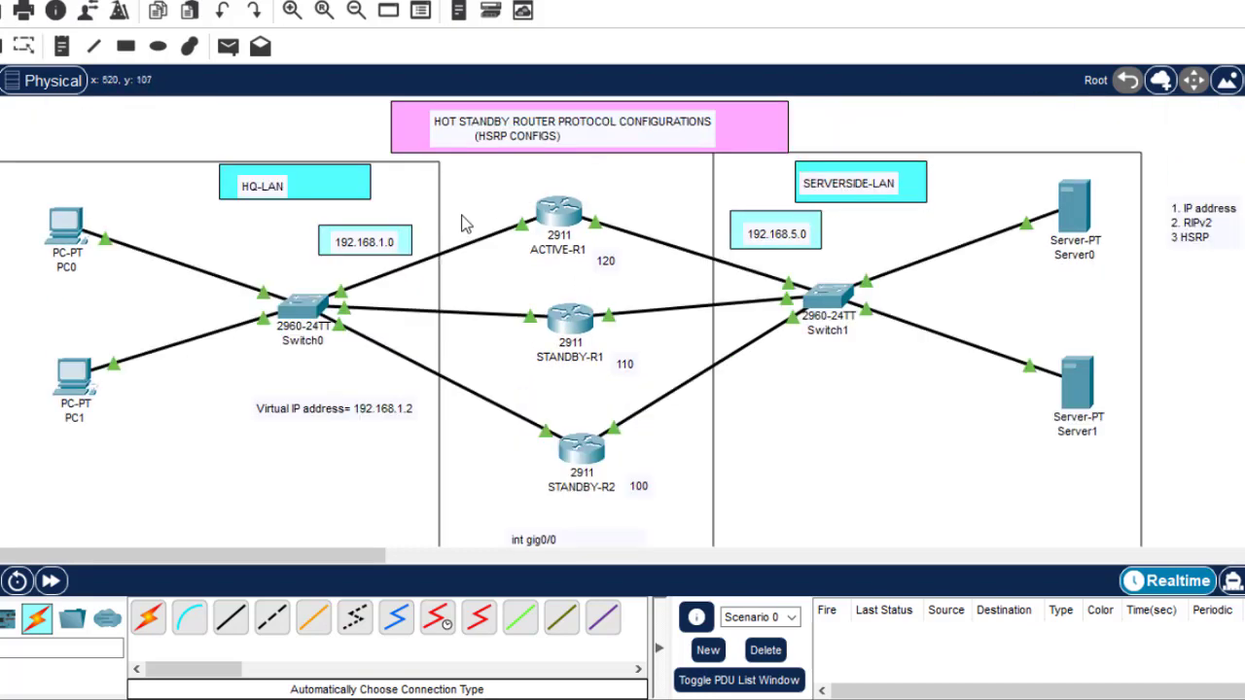
click(559, 216)
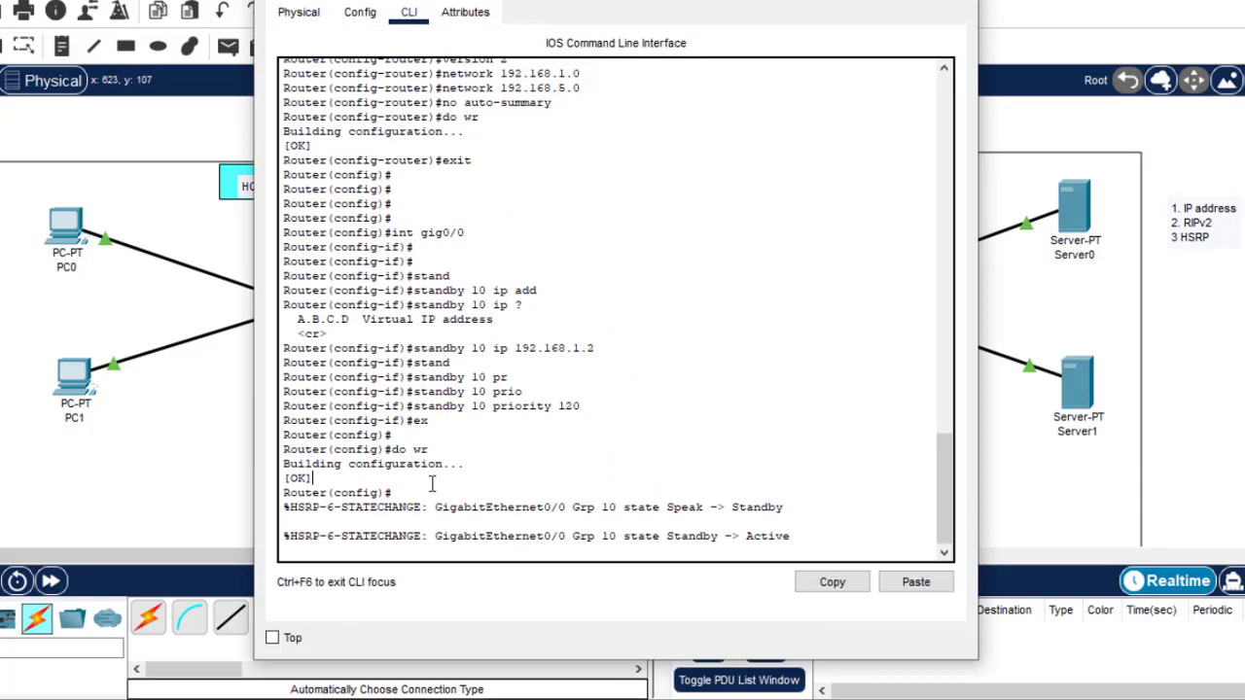
key(Return)
key(Return)
key(Return)
text(do sh)
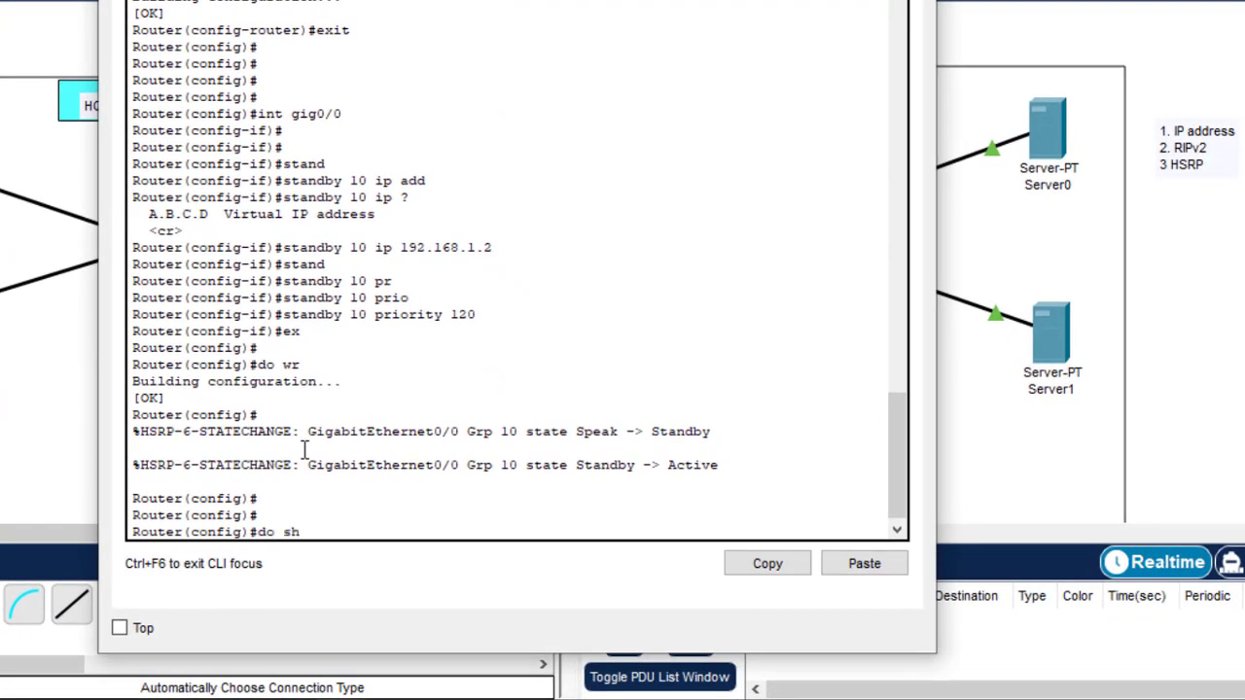
text( standby brief)
key(Return)
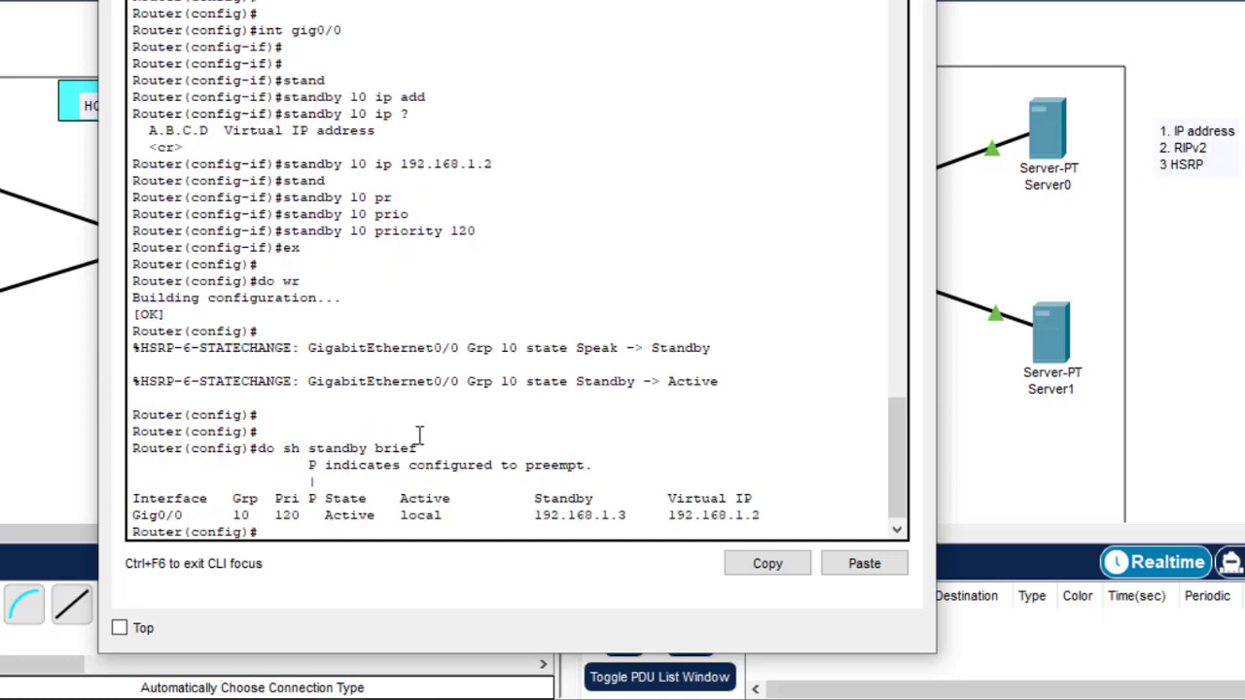
- Copy the "do sh standby brief" command from ACTIVE-R1's console, check its standby and virtual IP entries, and return to the topology
drag(426, 448, 263, 452)
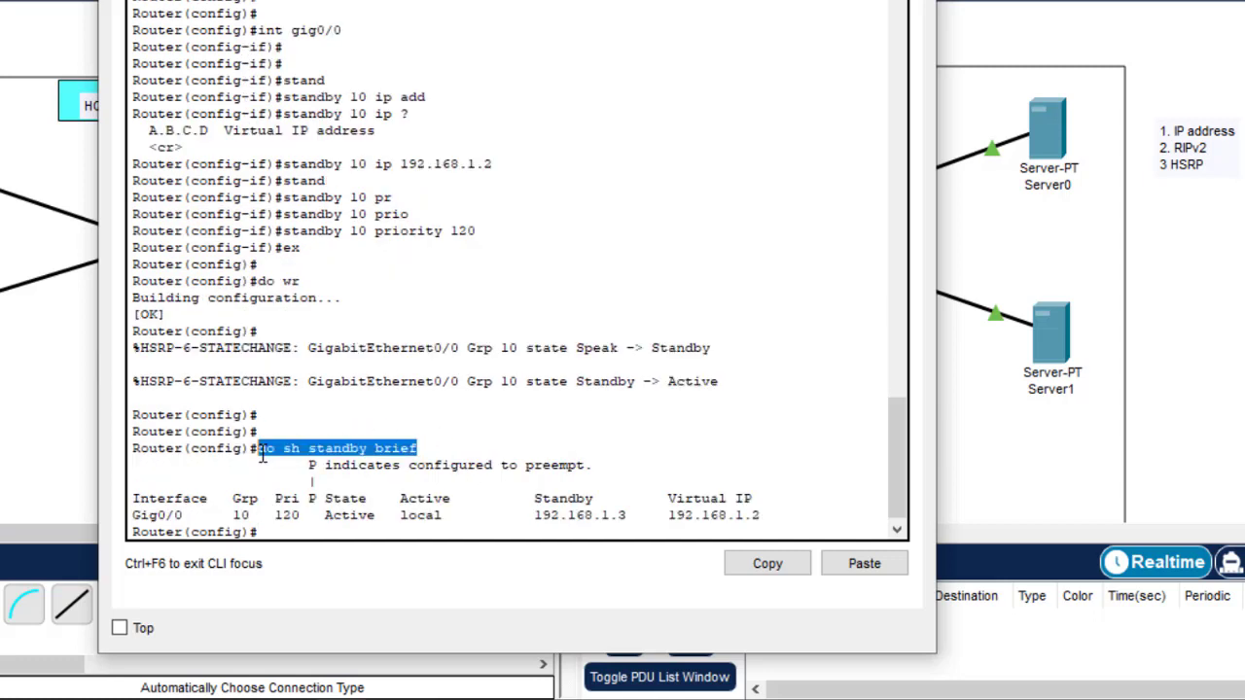
click(764, 565)
drag(629, 515, 564, 516)
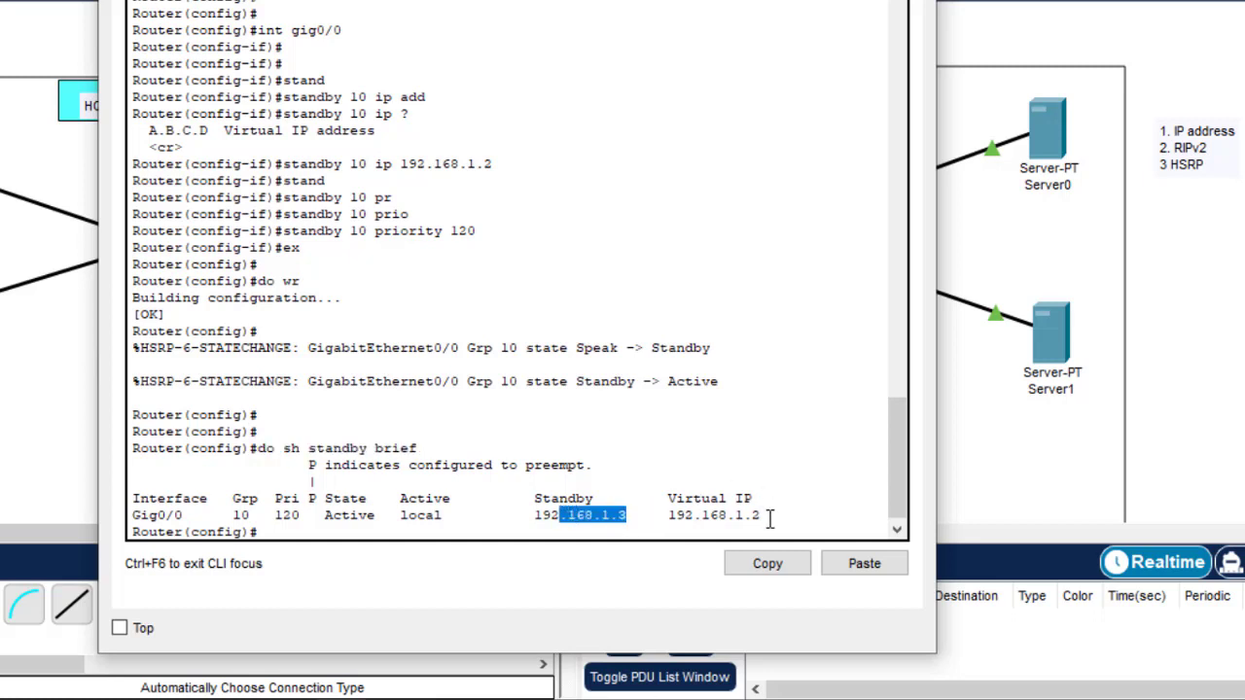
drag(768, 515, 711, 515)
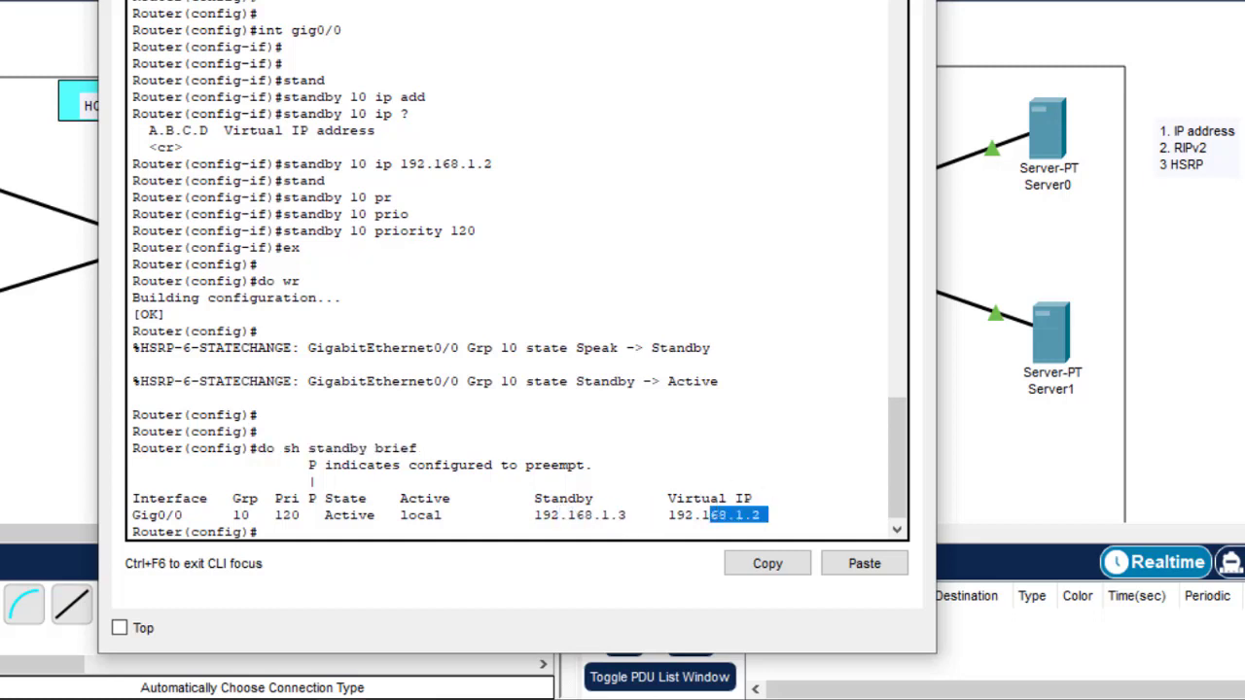
click(915, 1)
- Run the copied "do sh standby brief" command on STANDBY-R1 to check its HSRP state
click(453, 250)
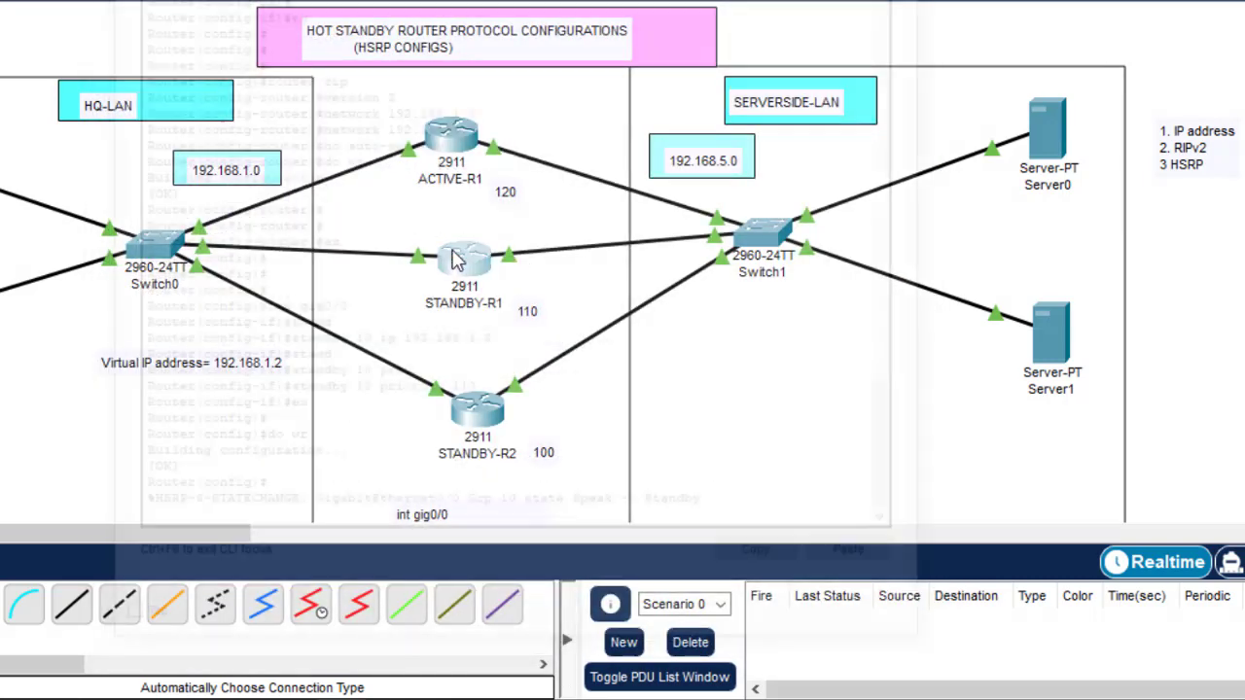
key(Return)
key(Return)
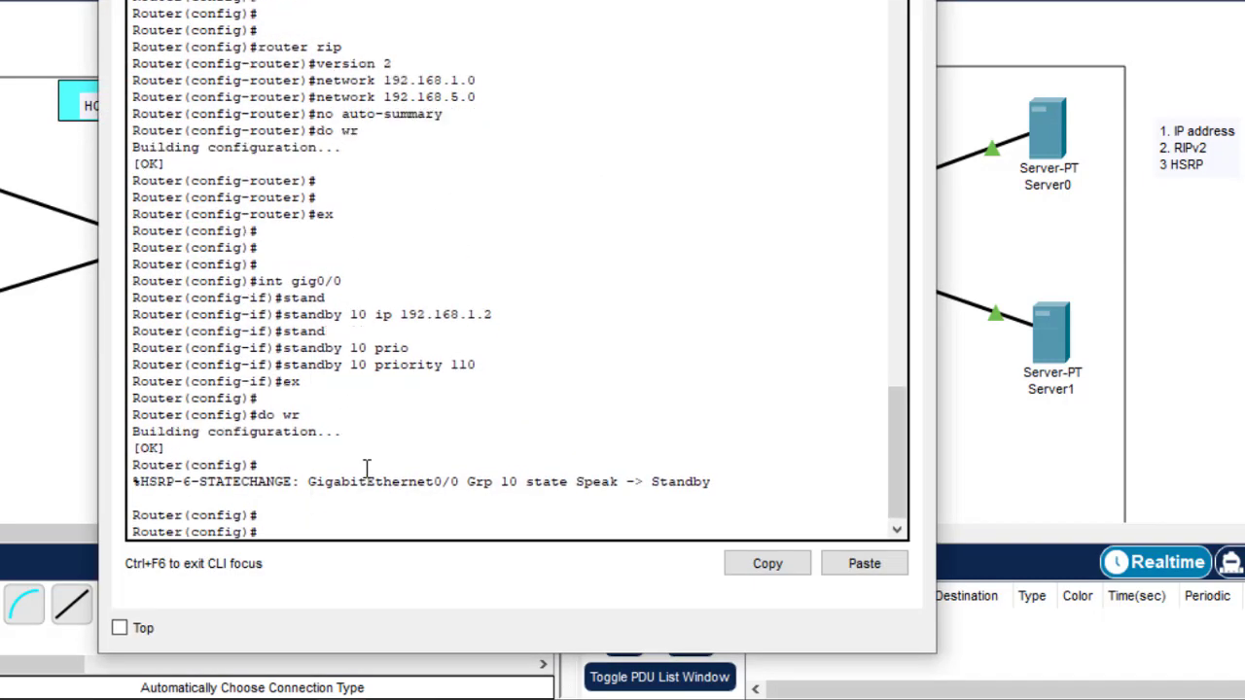
click(856, 566)
key(Return)
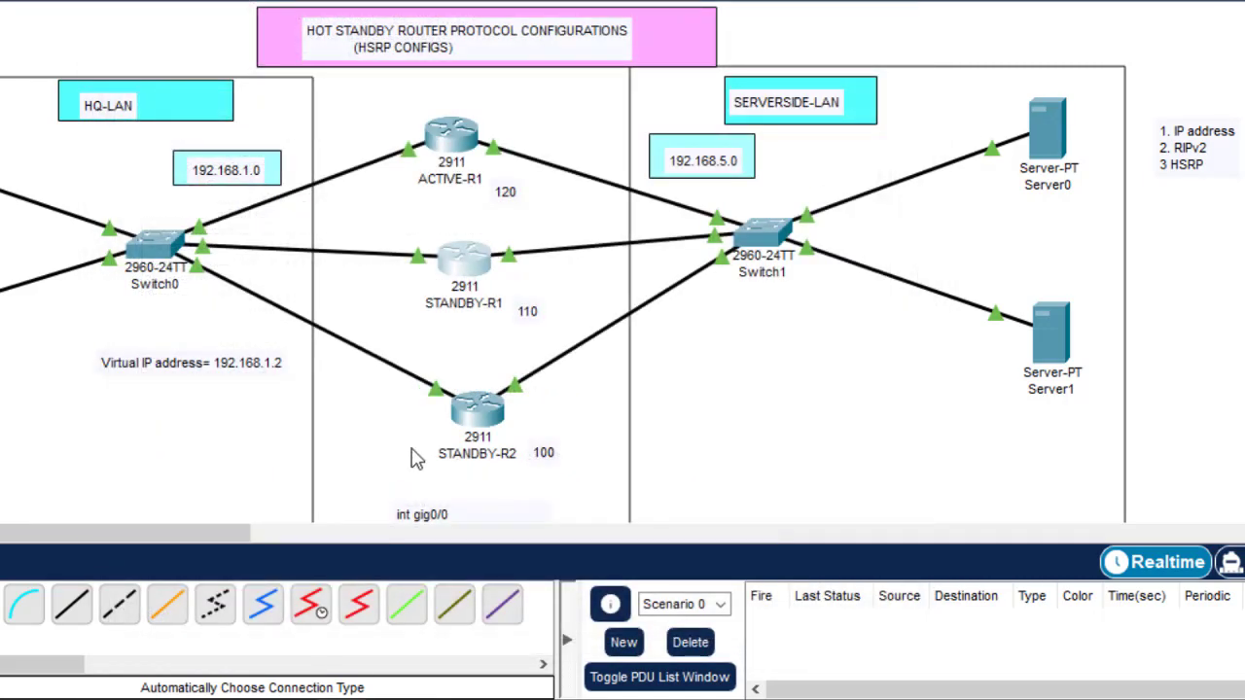
- Run the copied "do sh standby brief" command on STANDBY-R2, review its HSRP state and return to the topology
click(462, 261)
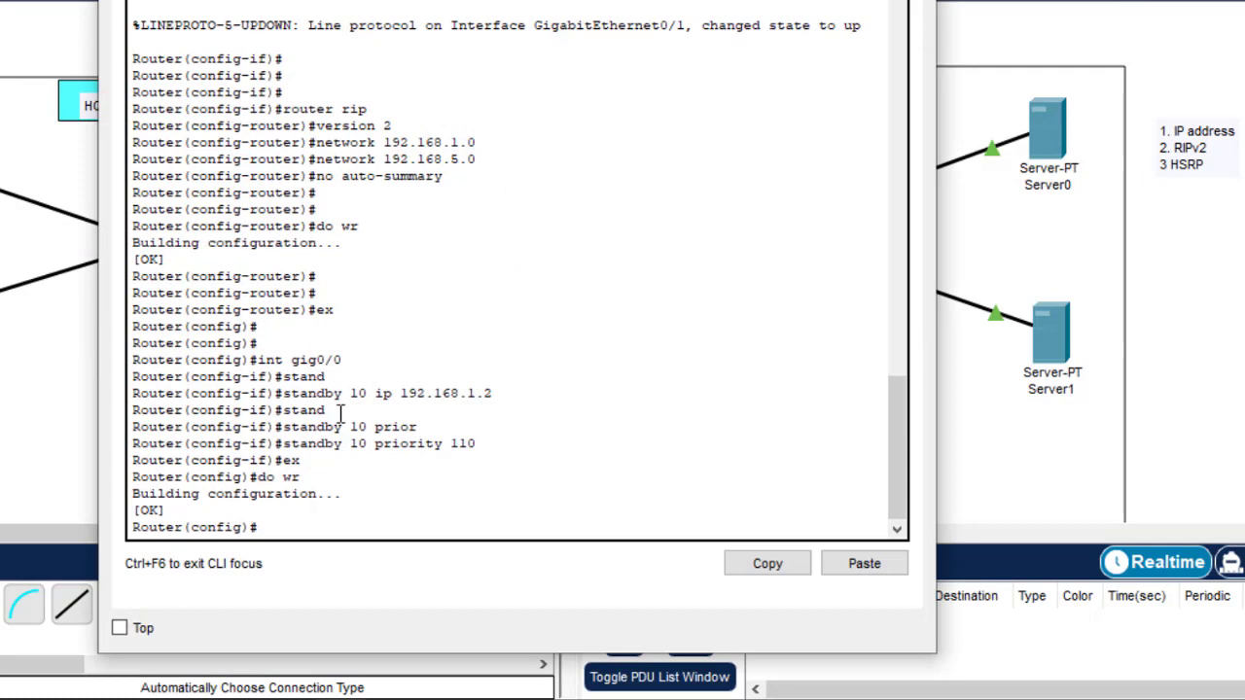
click(866, 566)
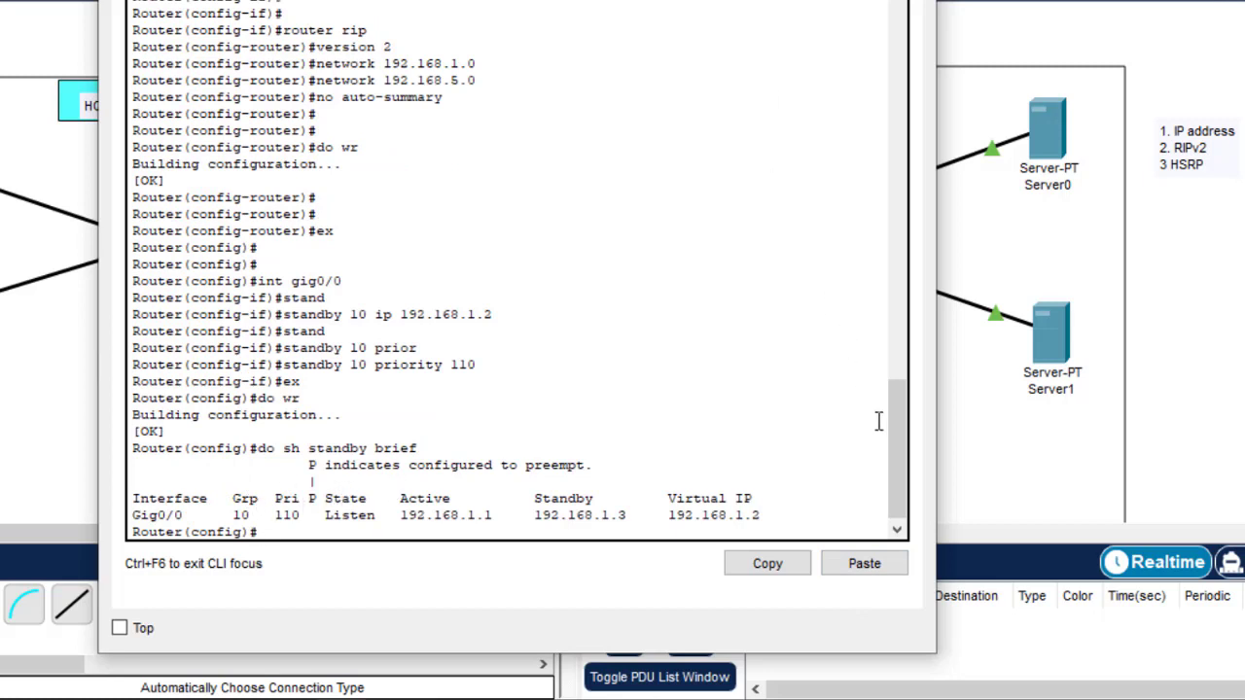
mouse_move(898, 461)
mouse_down()
mouse_move(894, 439)
mouse_move(894, 459)
mouse_up()
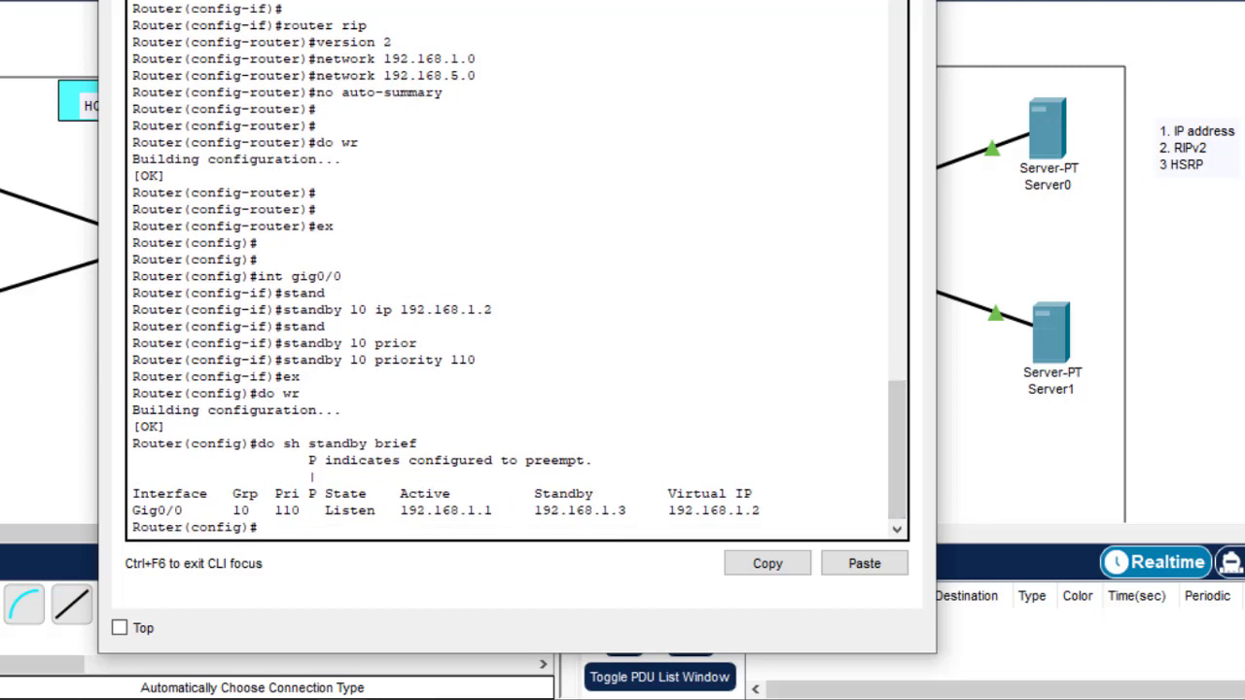
click(804, 1)
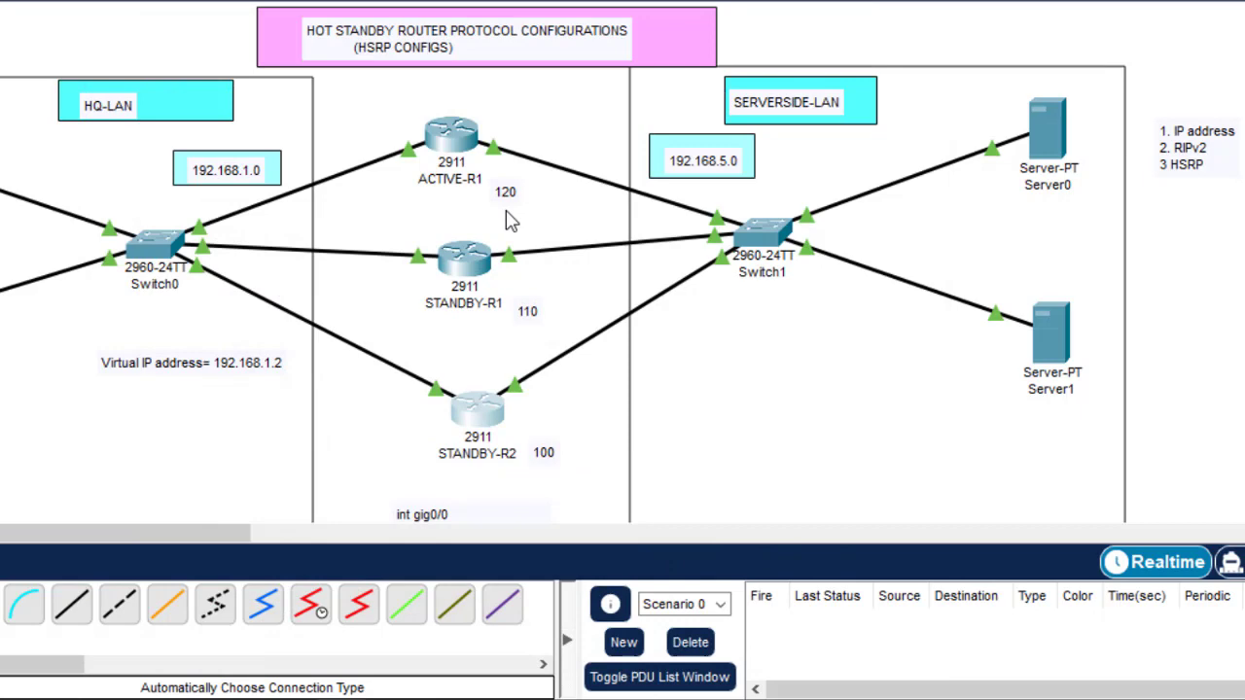
- Reopen STANDBY-R2's console and enter interface configuration mode with "int gig0/0"
click(476, 409)
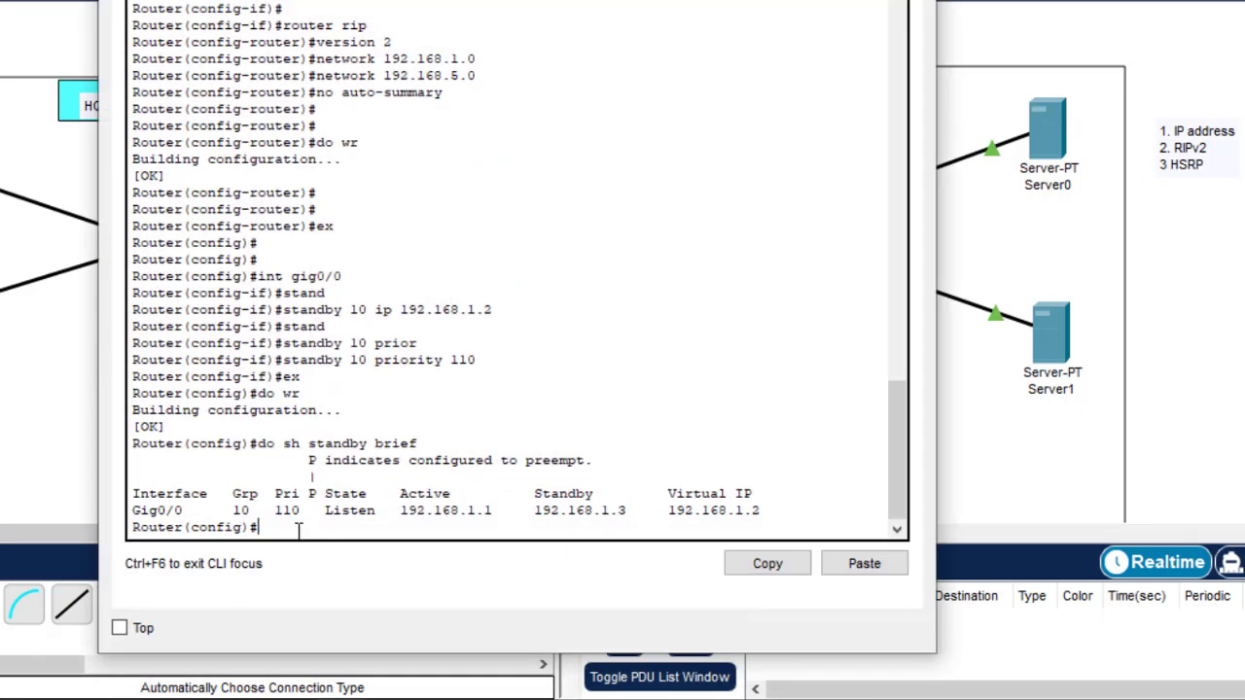
key(Return)
key(Return)
key(Return)
key(Up)
key(Up)
key(Up)
key(Up)
key(Up)
key(Up)
key(Up)
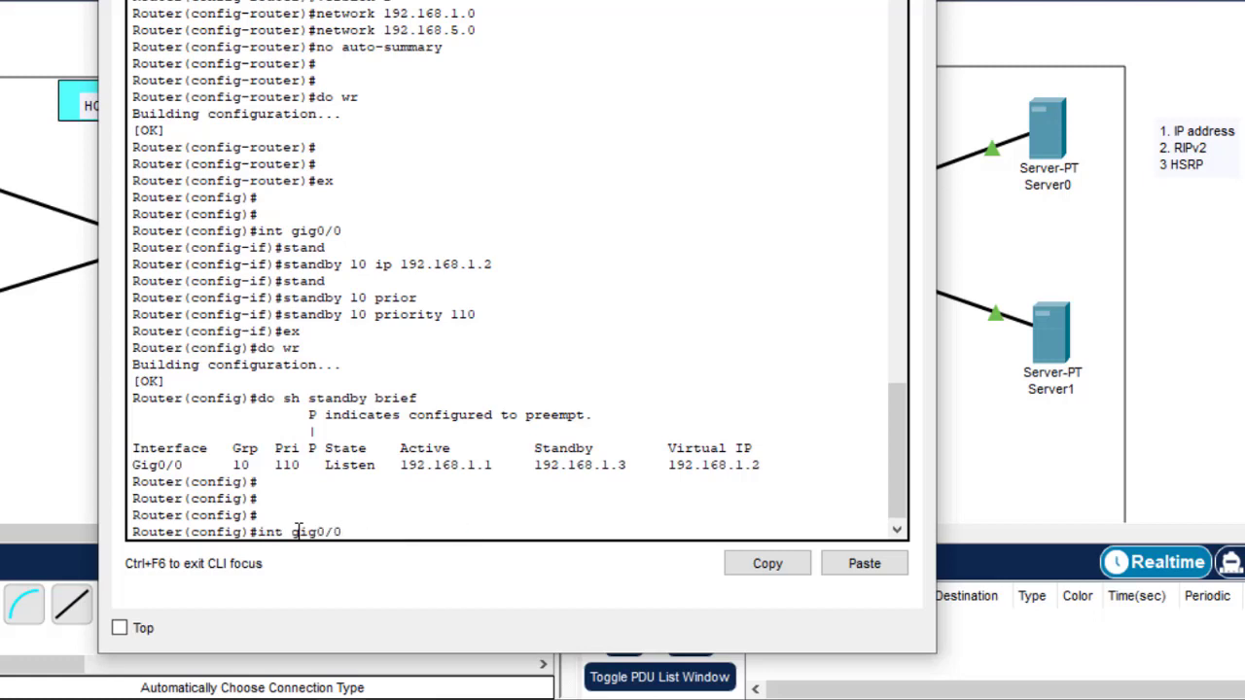
key(Return)
- Reapply the HSRP group 10 virtual address on STANDBY-R2 with "standby 10 ip 192.168.1.2"
key(Up)
key(Up)
key(Up)
key(Up)
key(Up)
key(Up)
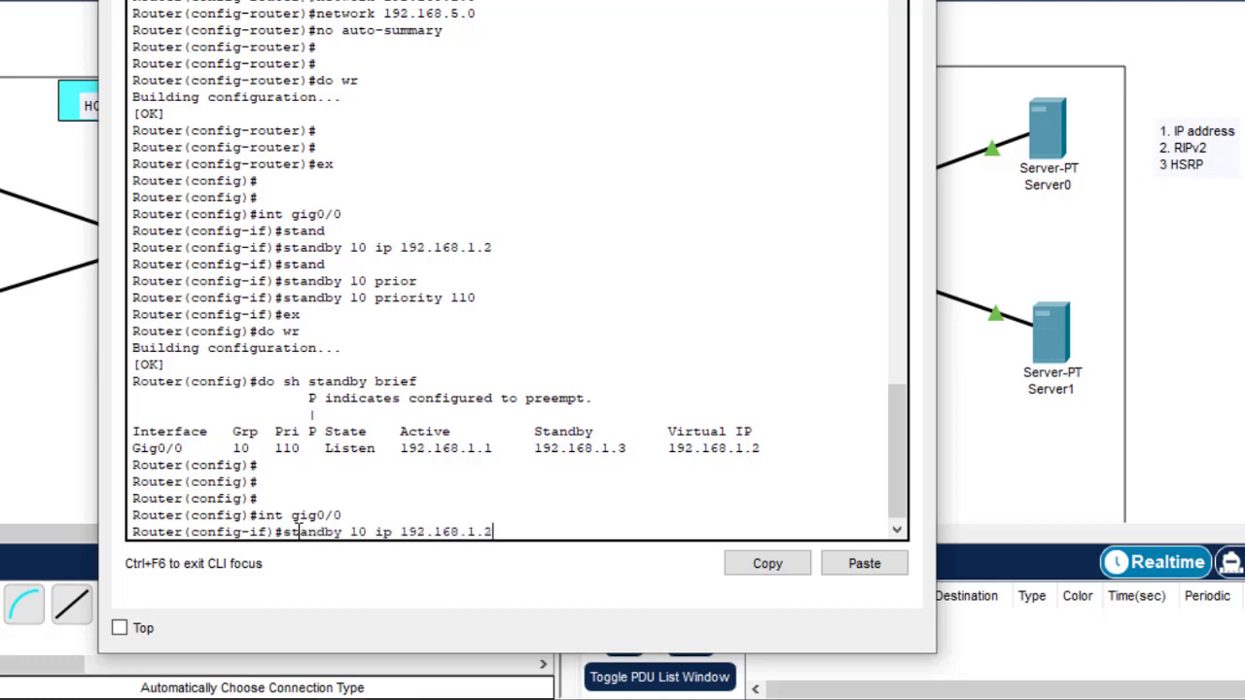
key(Return)
- Set STANDBY-R2's HSRP group 10 priority with the command "standby 10 priority 100"
key(Up)
key(Up)
key(Up)
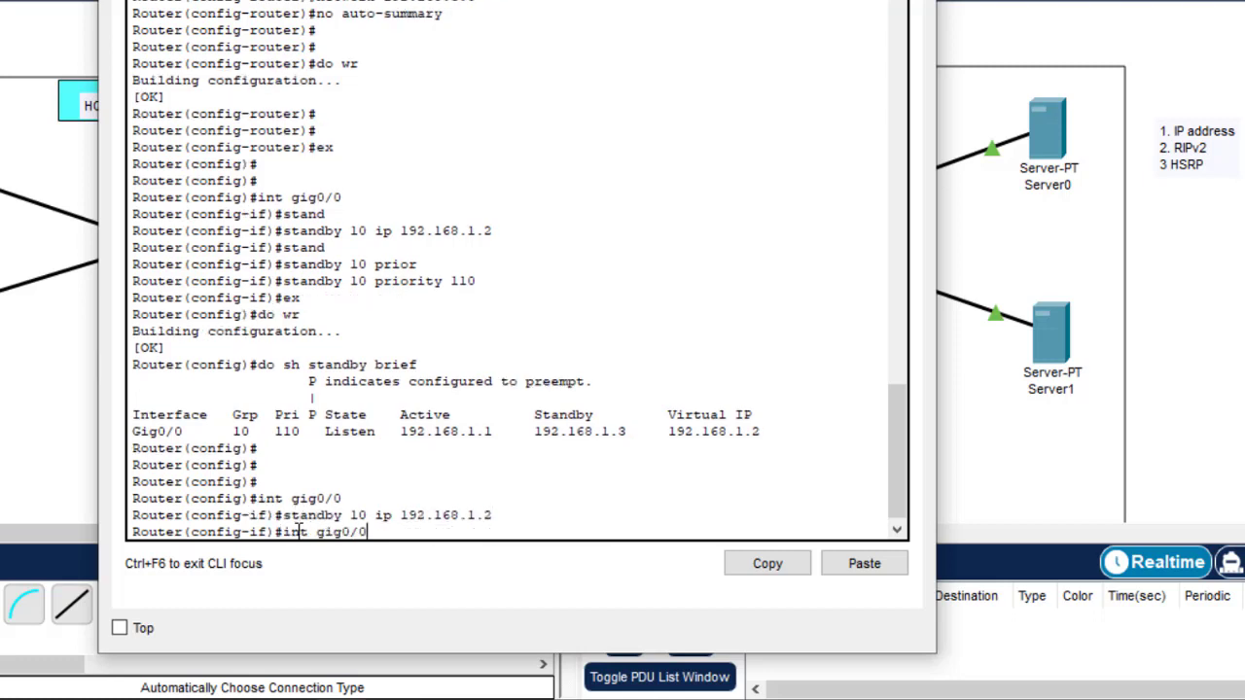
key(Up)
key(Up)
key(Up)
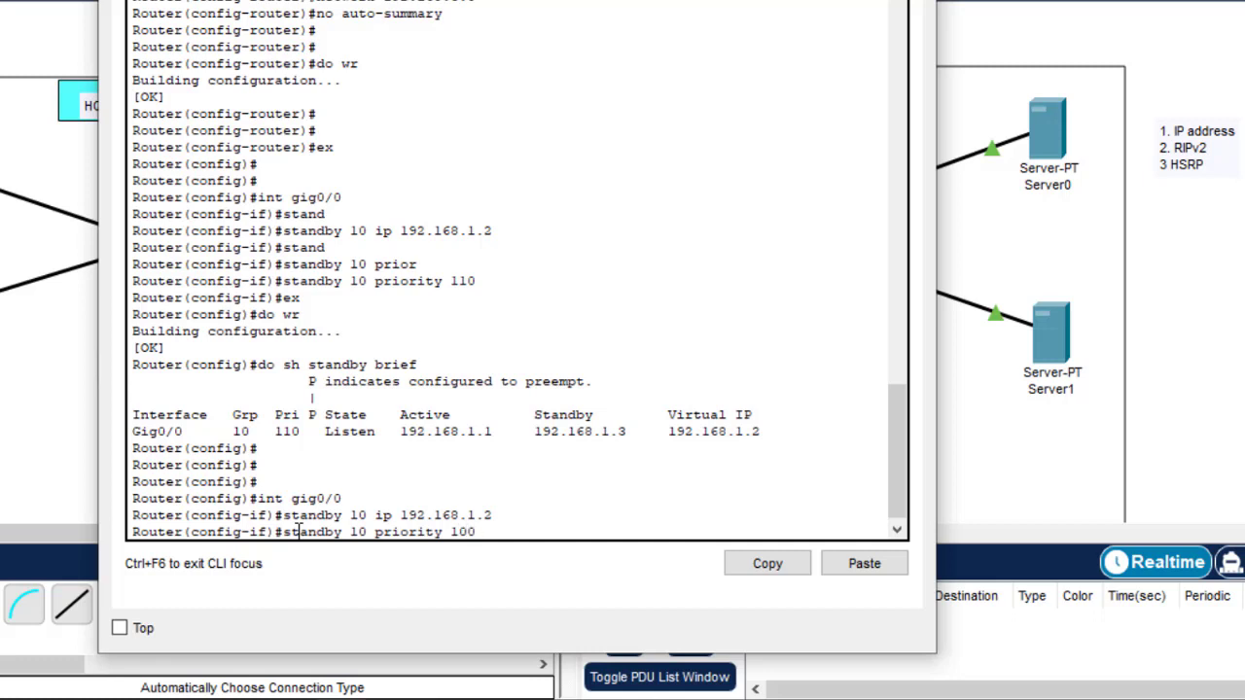
key(Return)
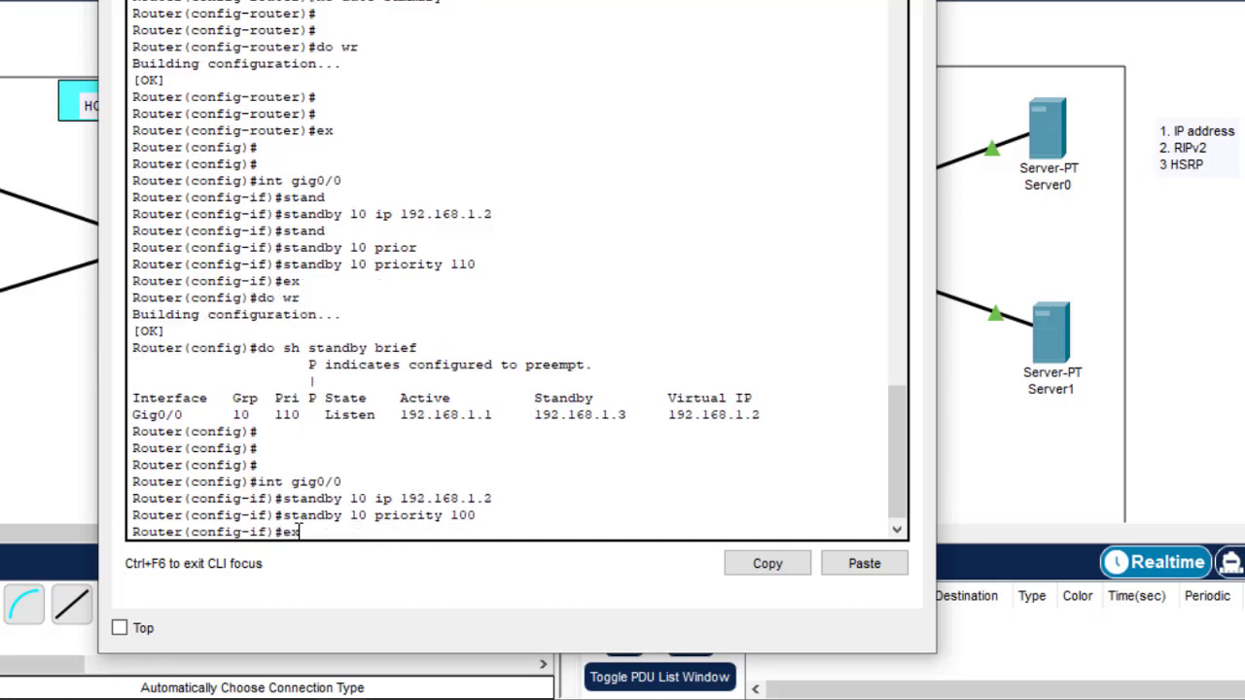
- Exit interface configuration mode on STANDBY-R2 and save the configuration with "do wr"
key(Return)
text(do wr)
key(Return)
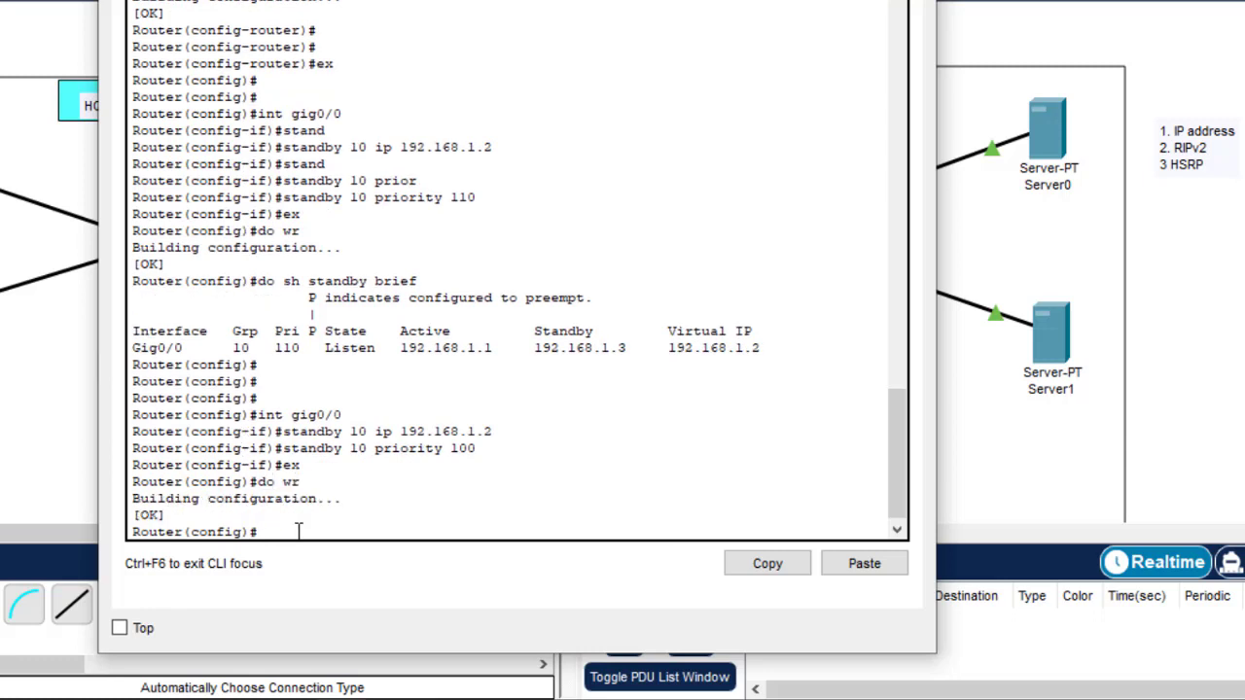
- Rerun "do sh standby brief" on STANDBY-R2, check the listed priority and return to the topology
key(Return)
key(Return)
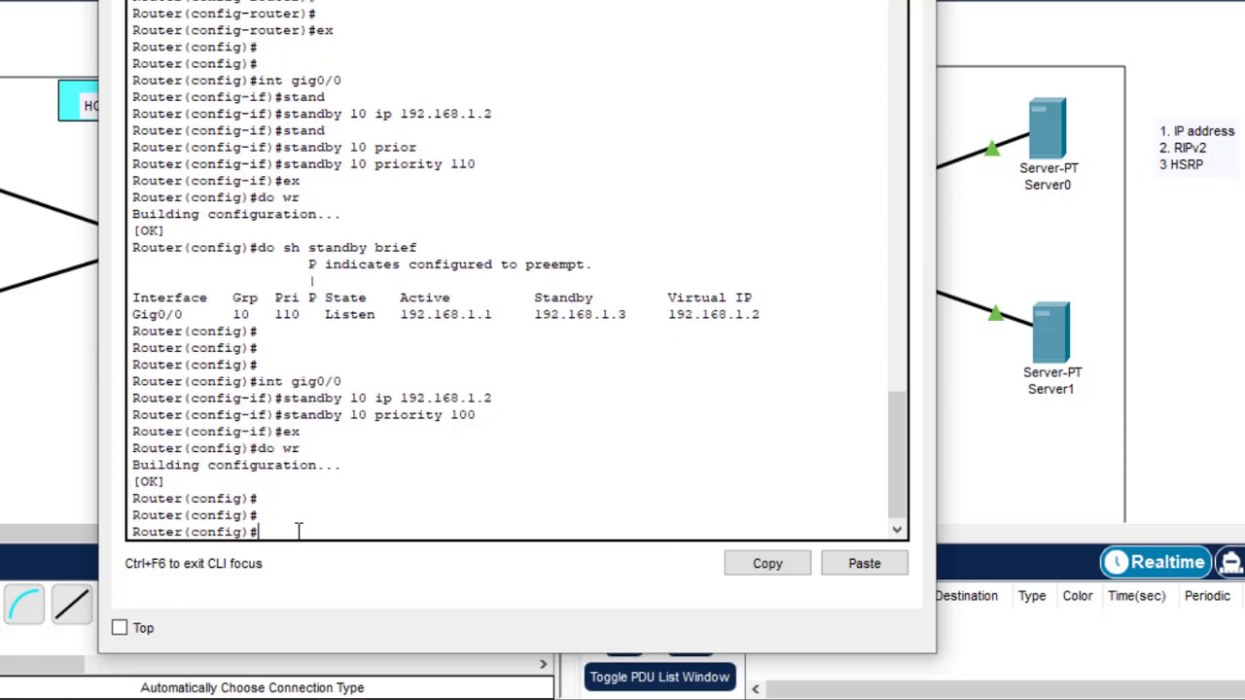
click(874, 568)
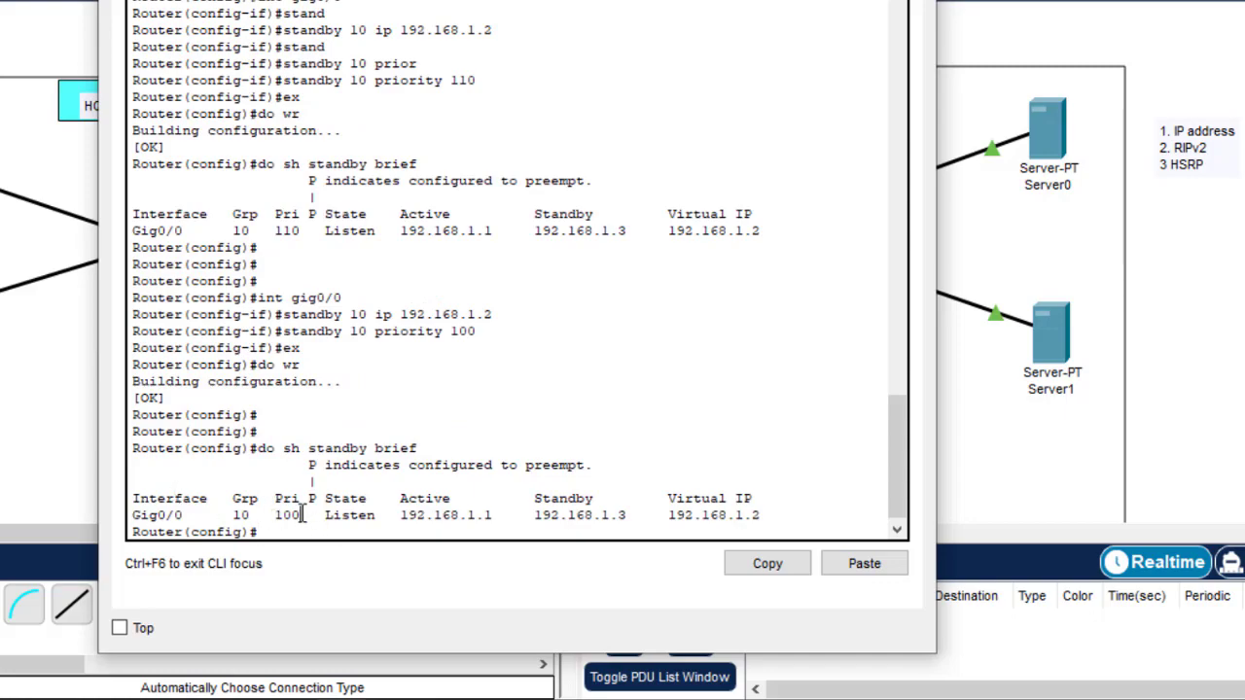
drag(300, 515, 276, 516)
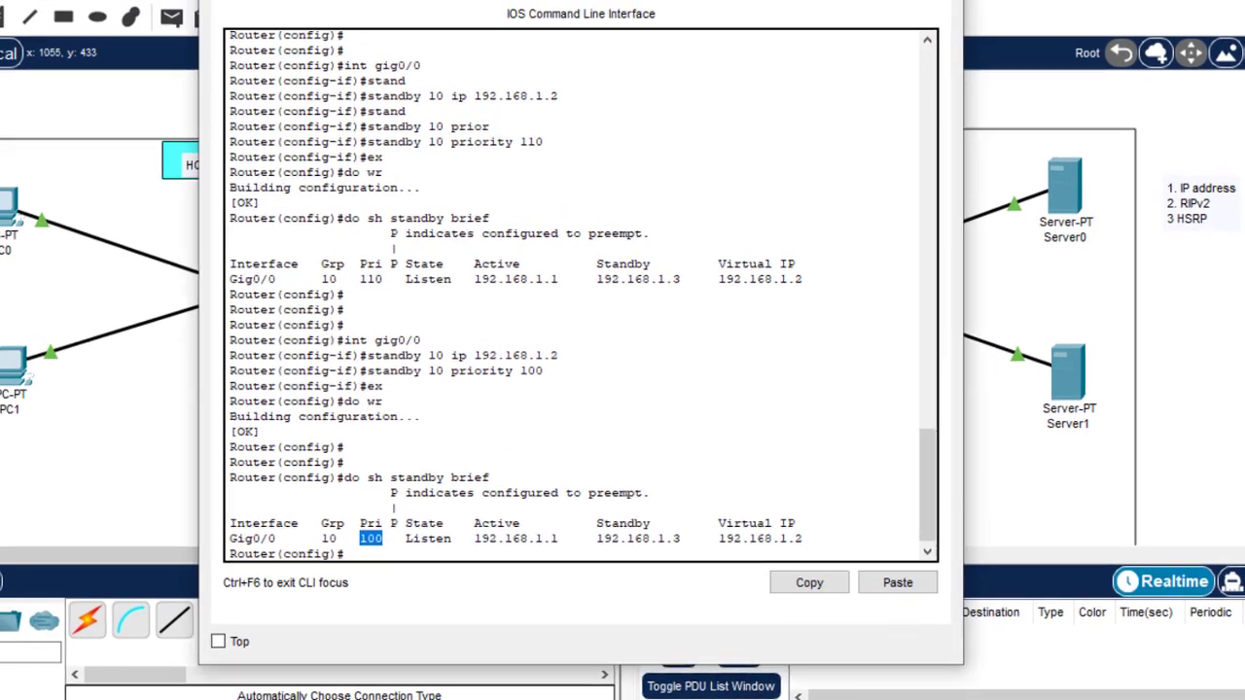
click(917, 2)
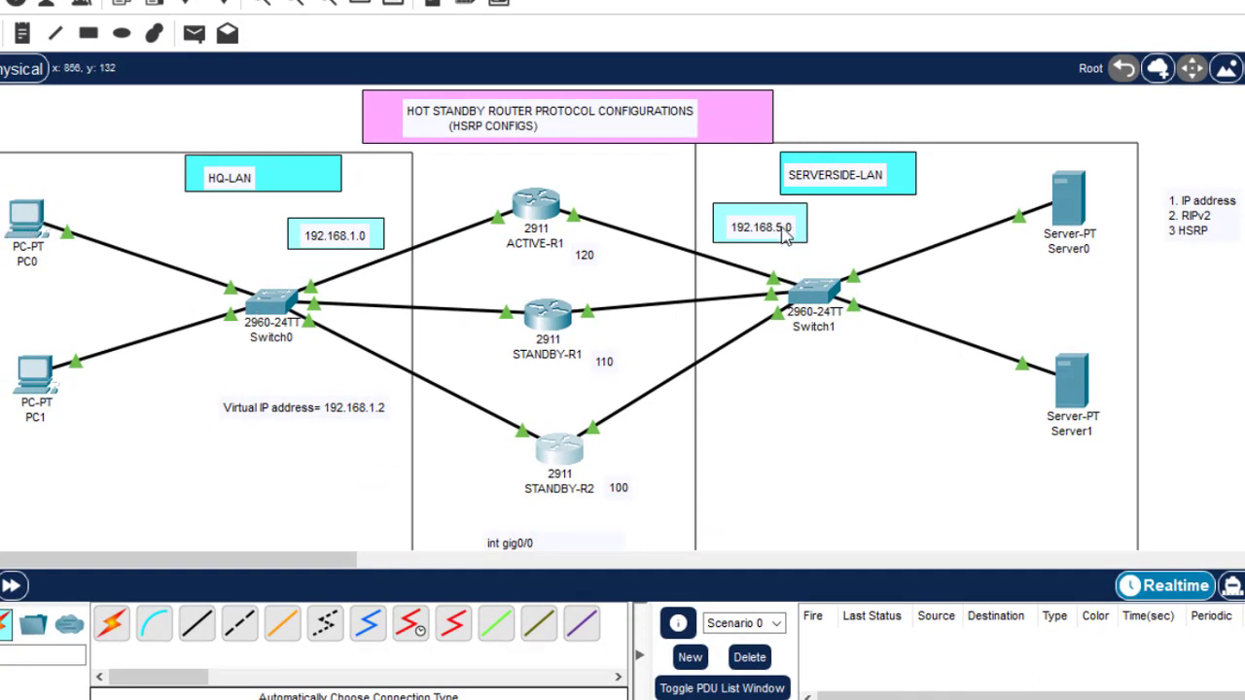
- Ping 192.168.5.0 from PC0's command prompt to test connectivity to the server-side LAN
click(25, 226)
click(742, 105)
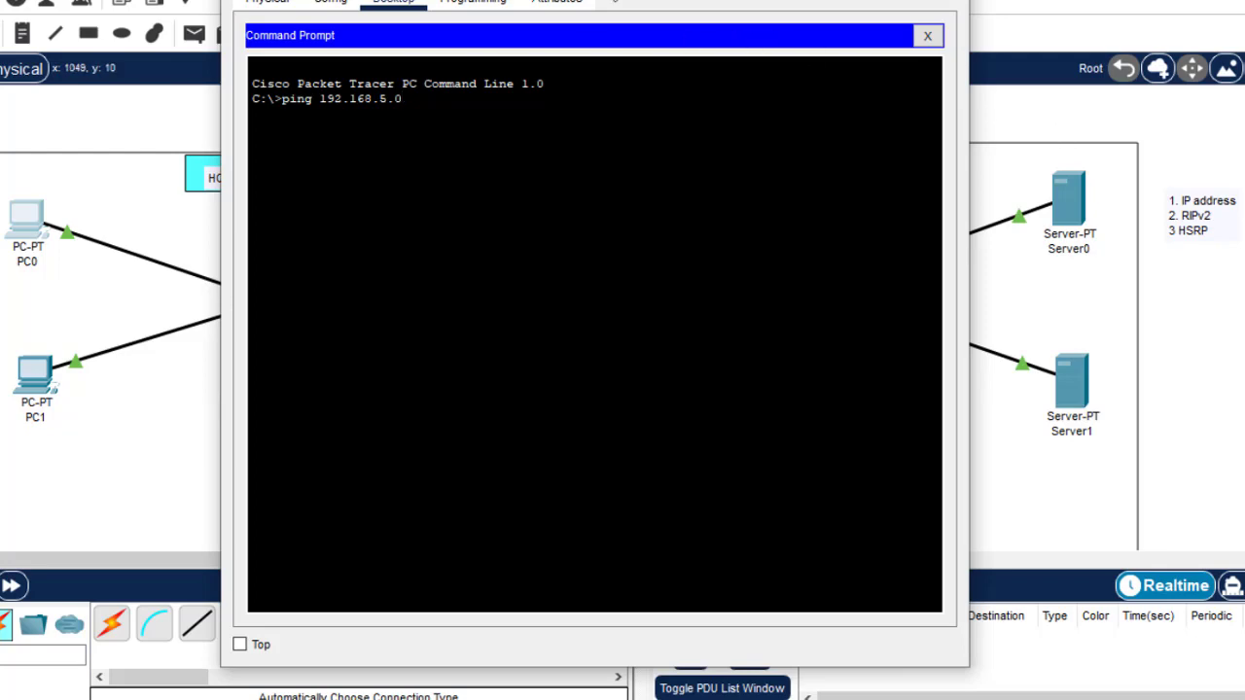
drag(680, 0, 617, 540)
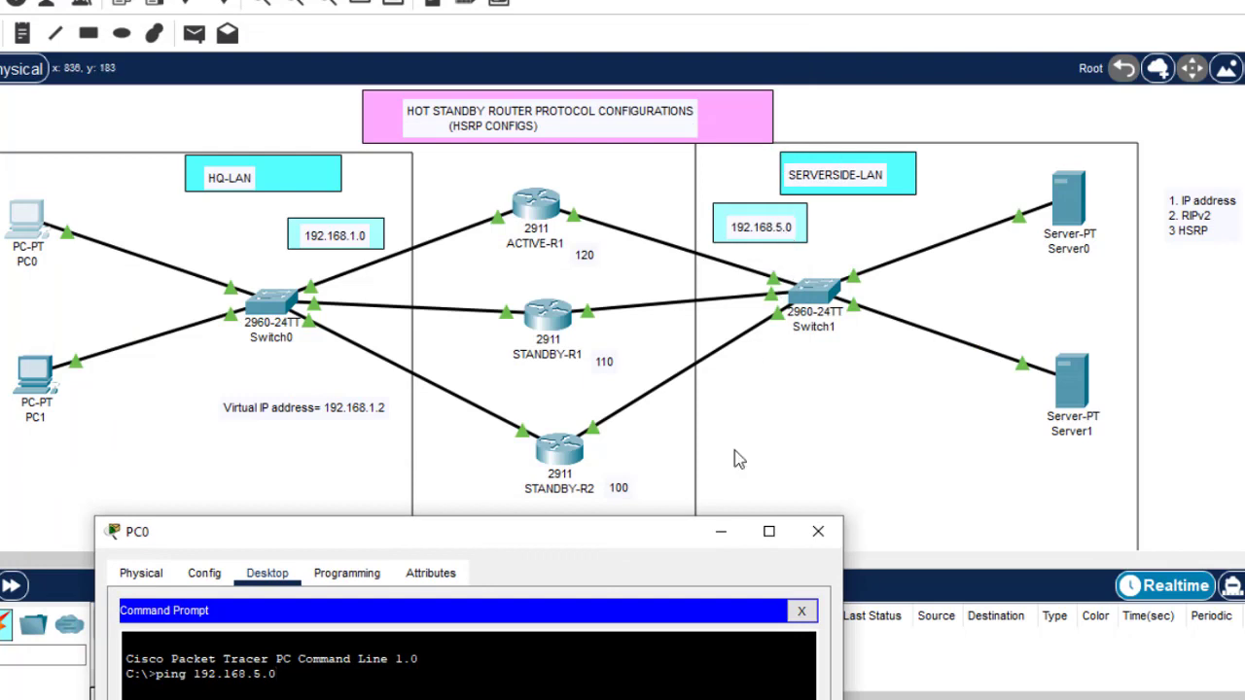
drag(636, 70, 635, 65)
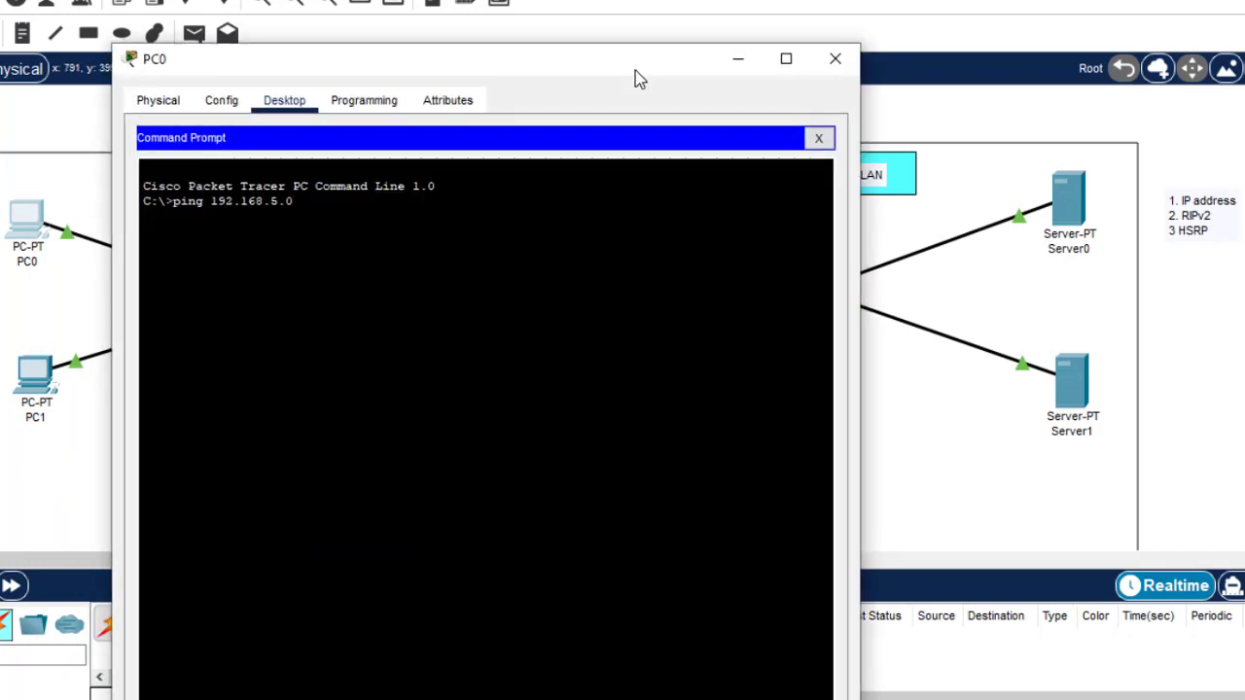
key(Return)
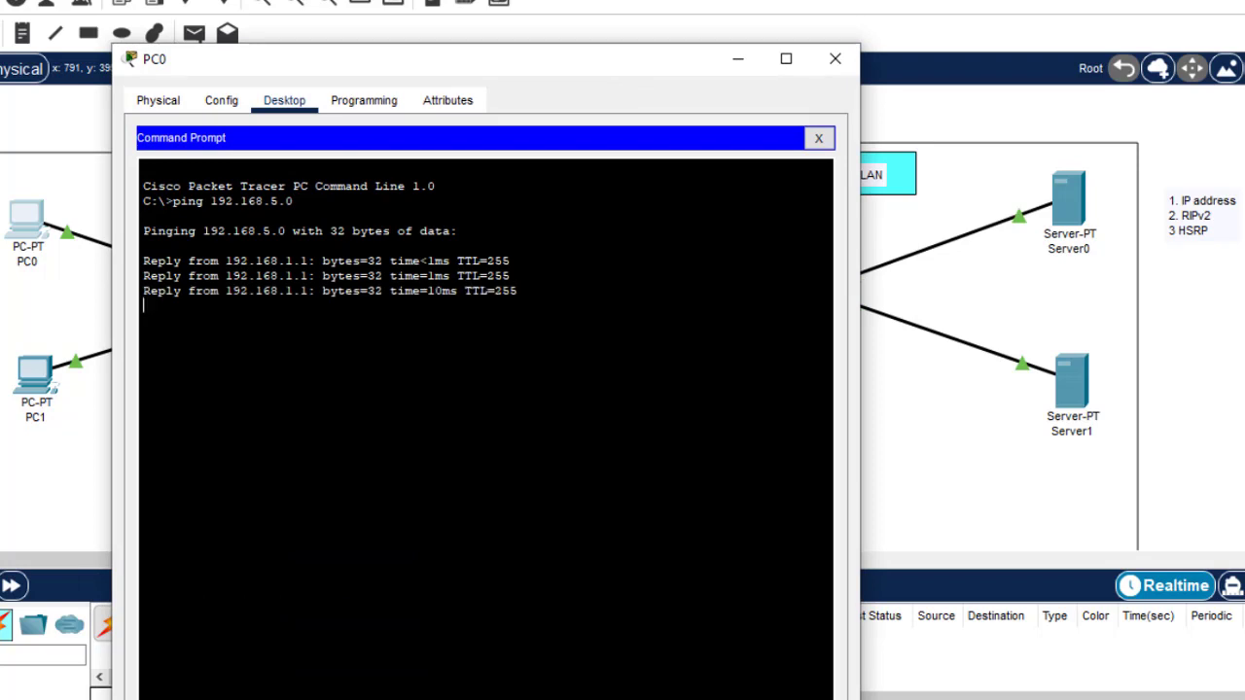
- Trace the route to 192.168.5.0 from PC0 with tracert and compare the listed hop with ACTIVE-R1's interface addresses in the topology
text(tracert)
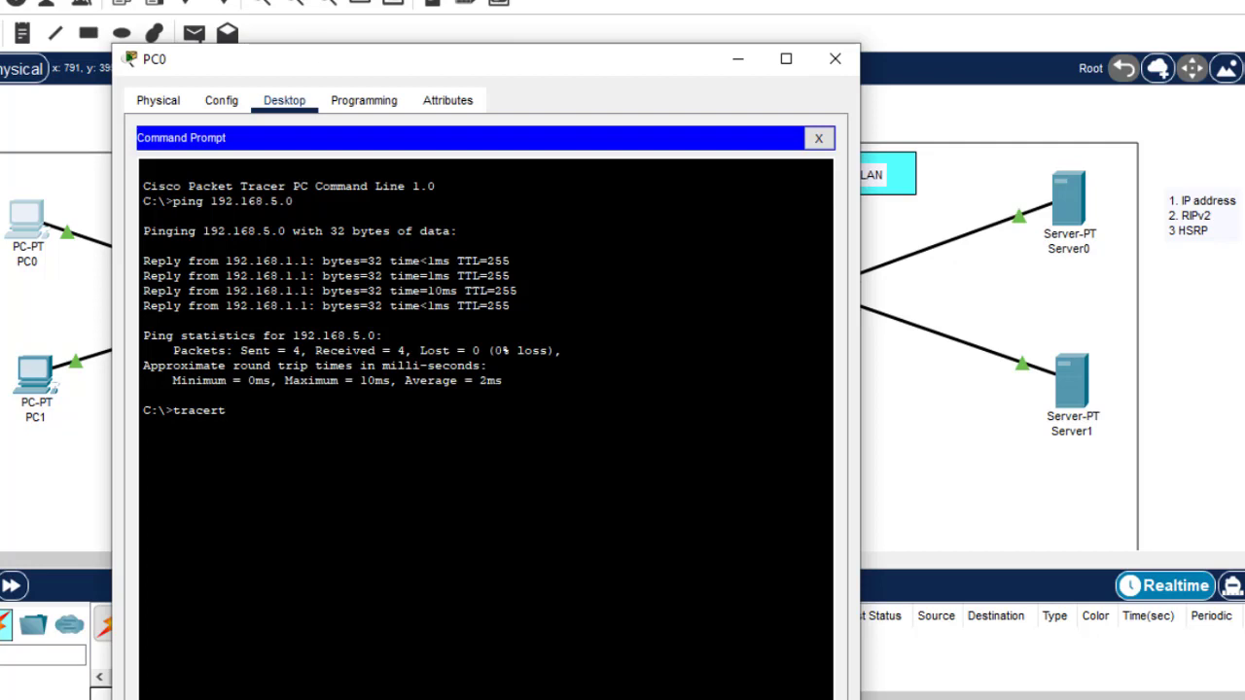
drag(525, 63, 726, 126)
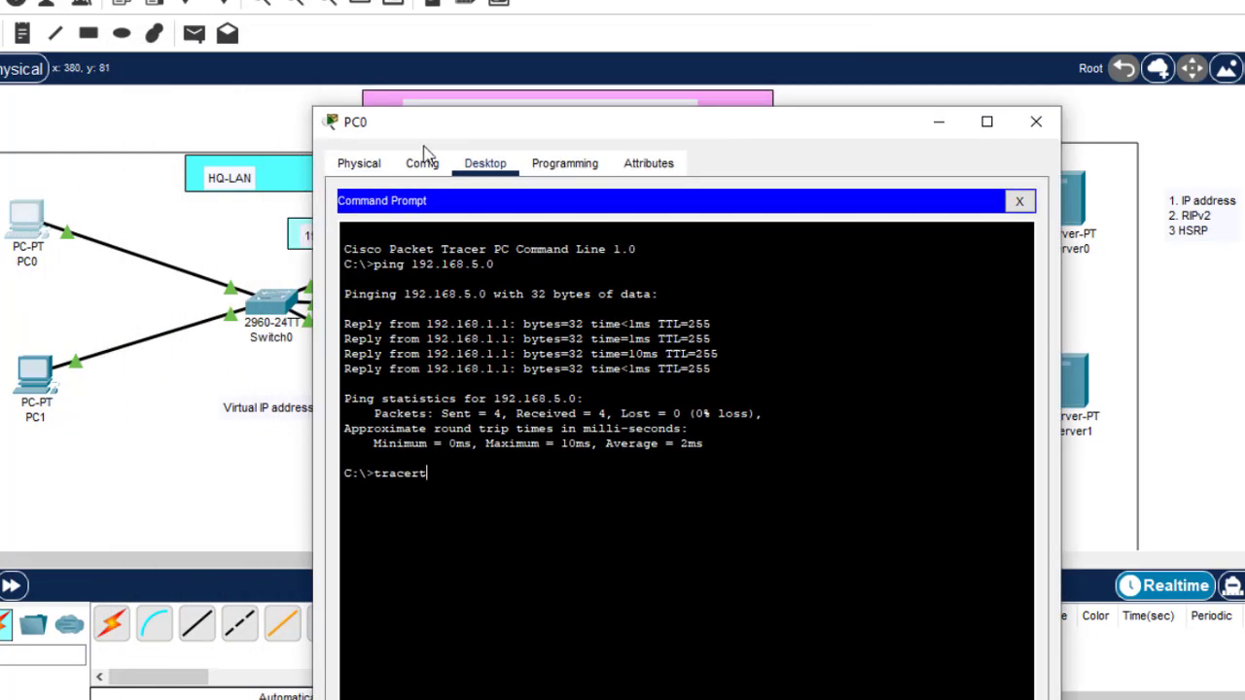
drag(670, 142, 558, 151)
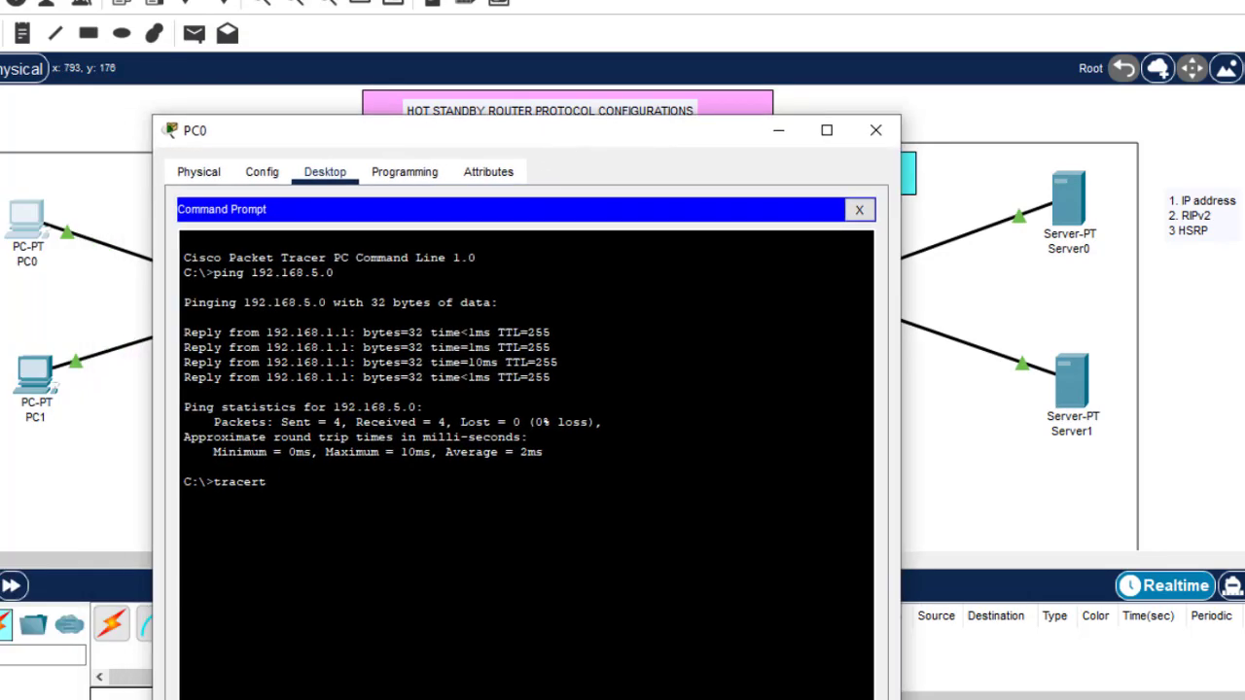
text(192.168.5.0)
key(Return)
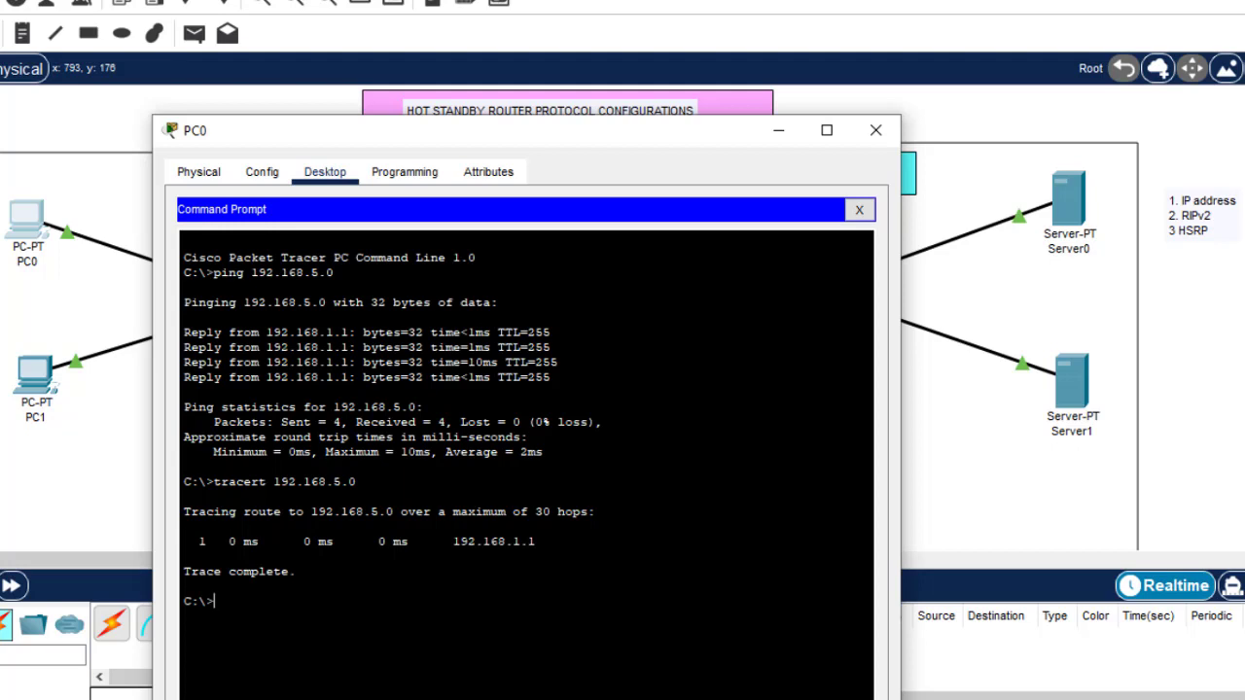
drag(536, 542, 464, 542)
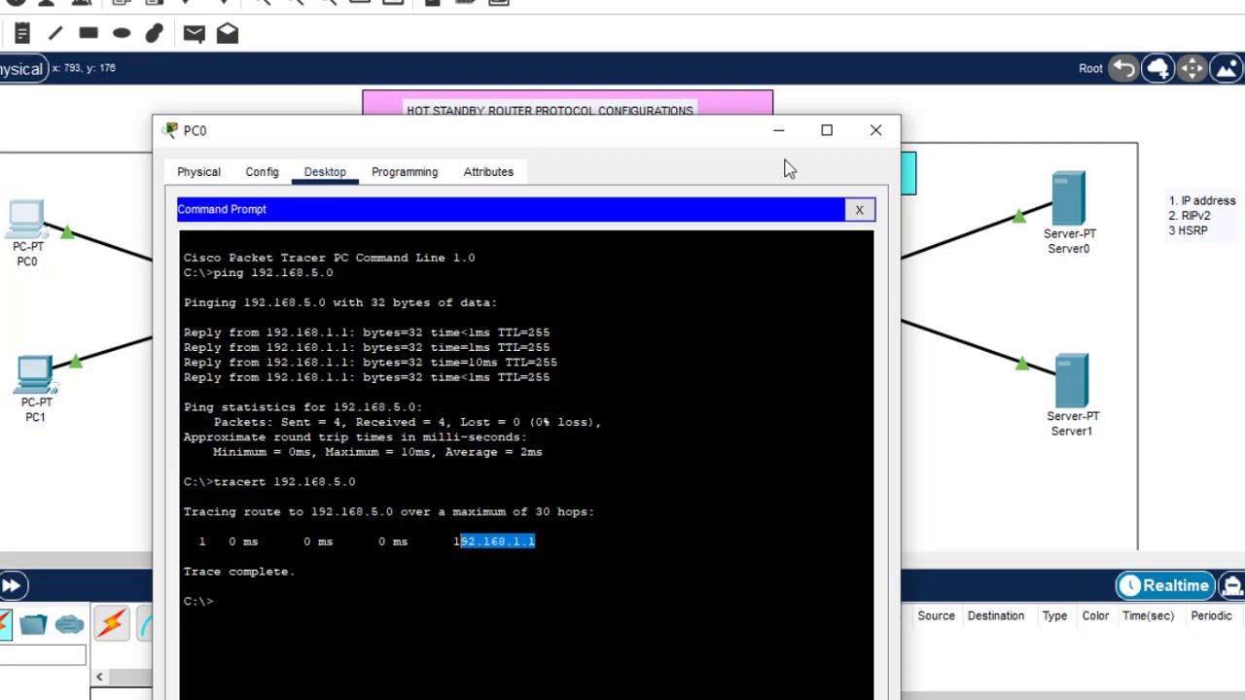
click(778, 130)
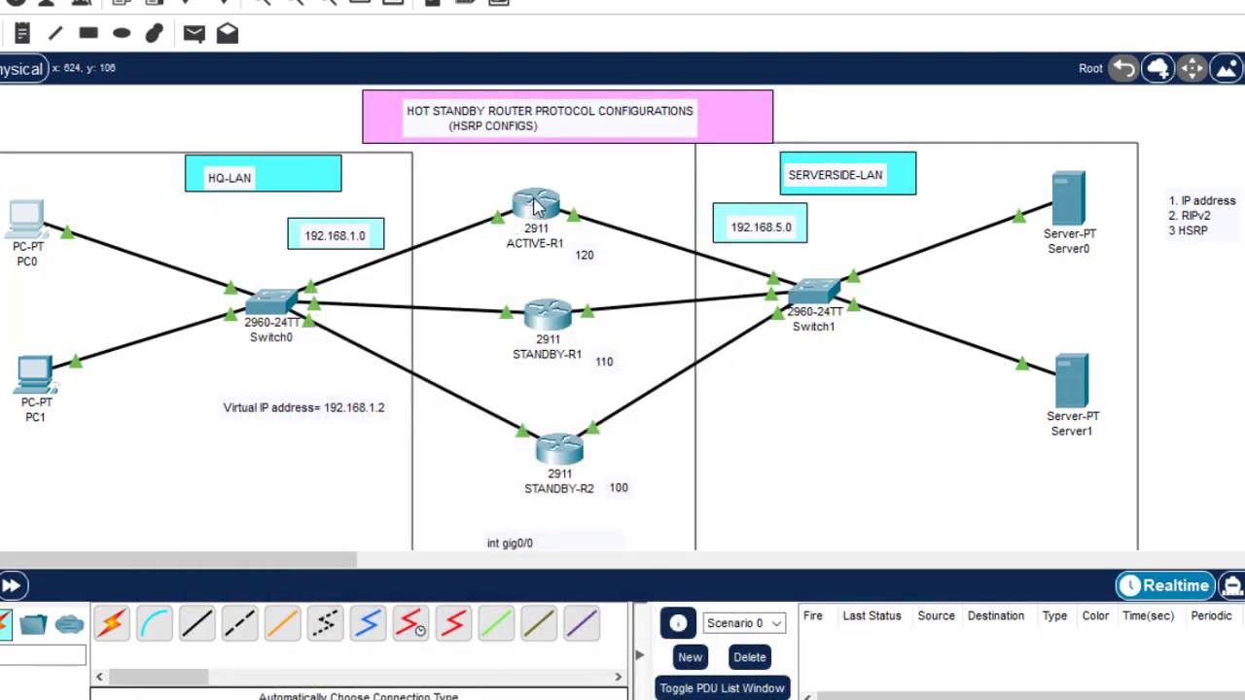
mouse_move(537, 206)
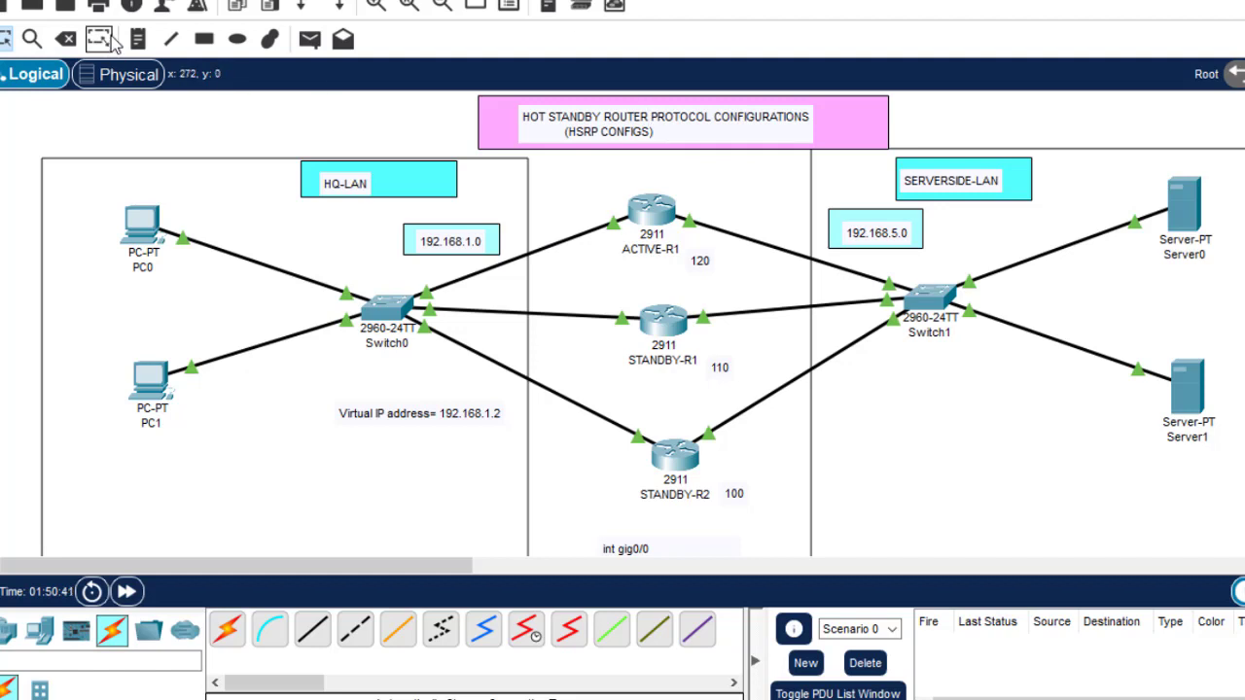
- Turn off the GigabitEthernet0/0 port on ACTIVE-R1 to simulate a failure, and return to the topology
click(66, 39)
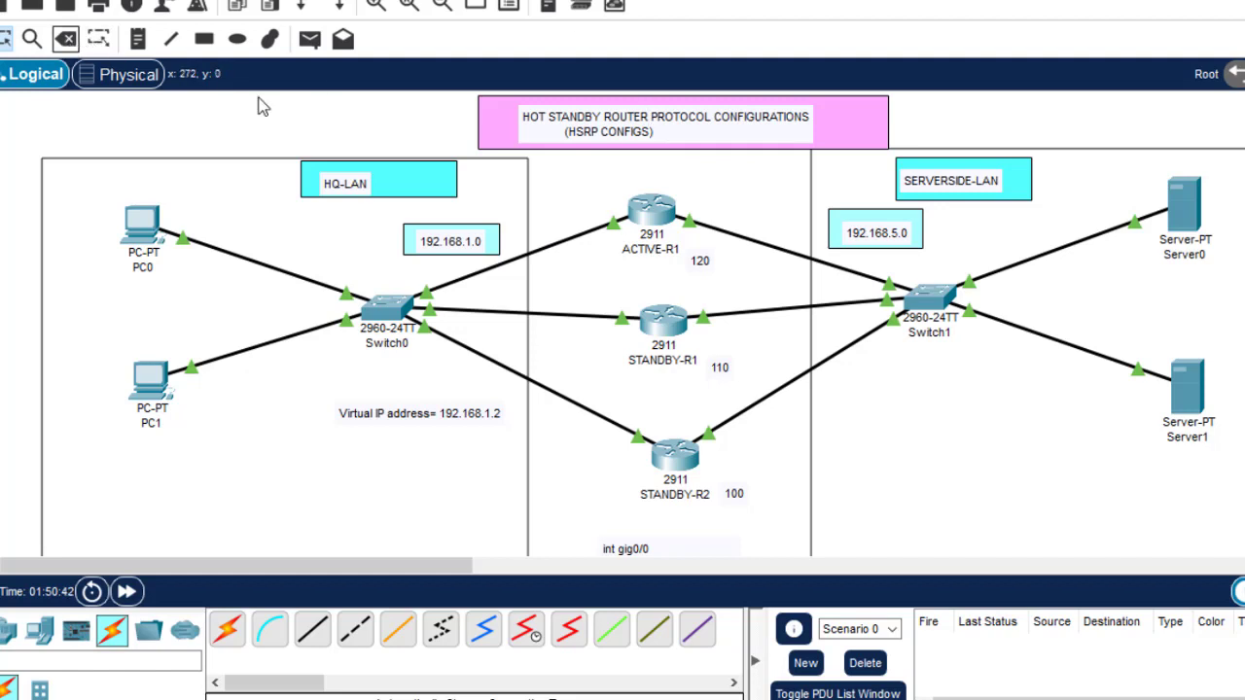
click(651, 207)
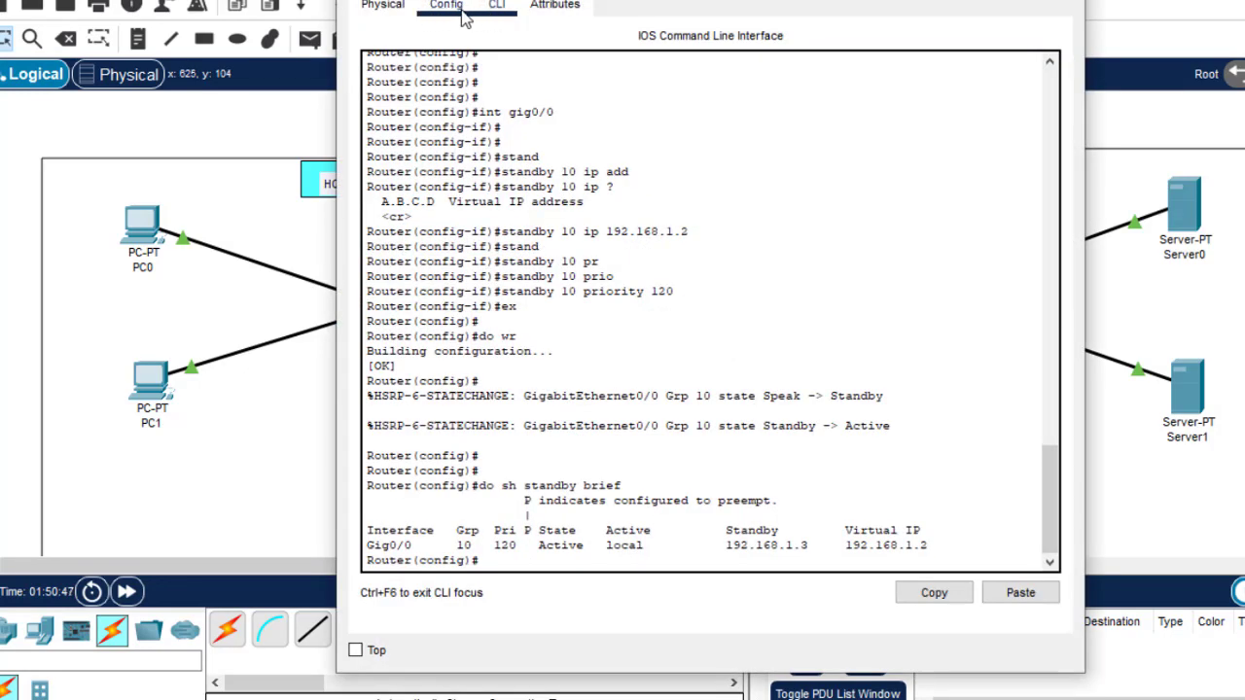
click(447, 6)
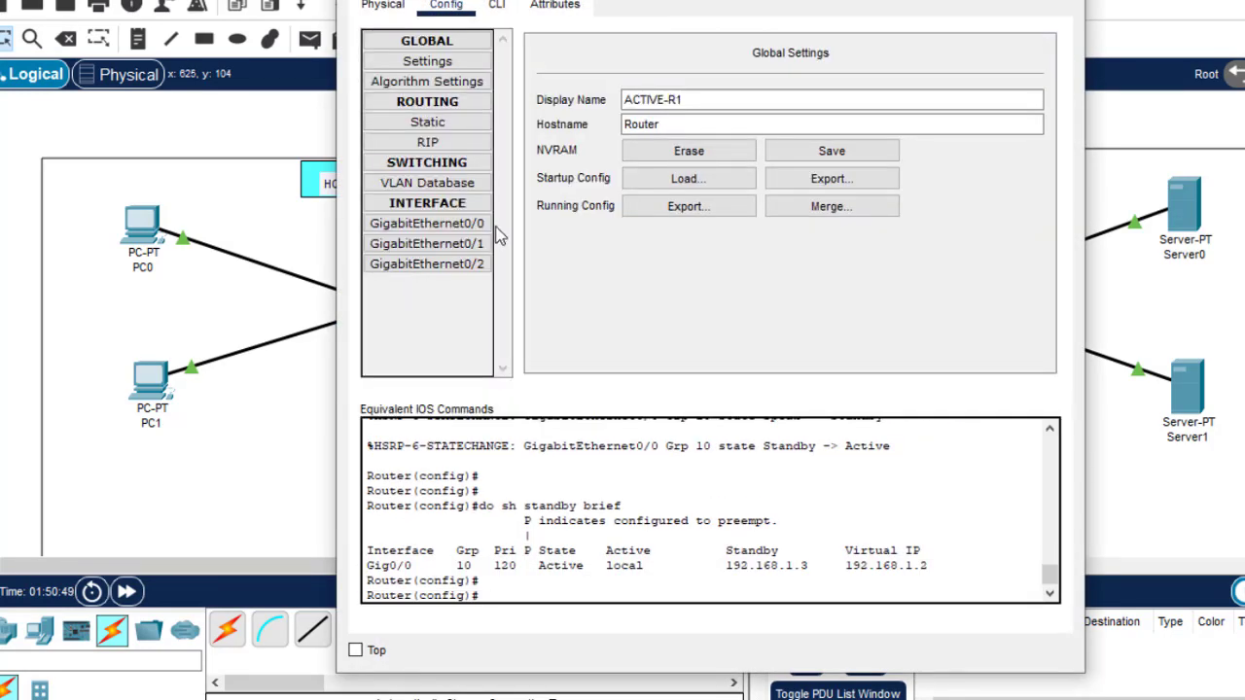
click(426, 224)
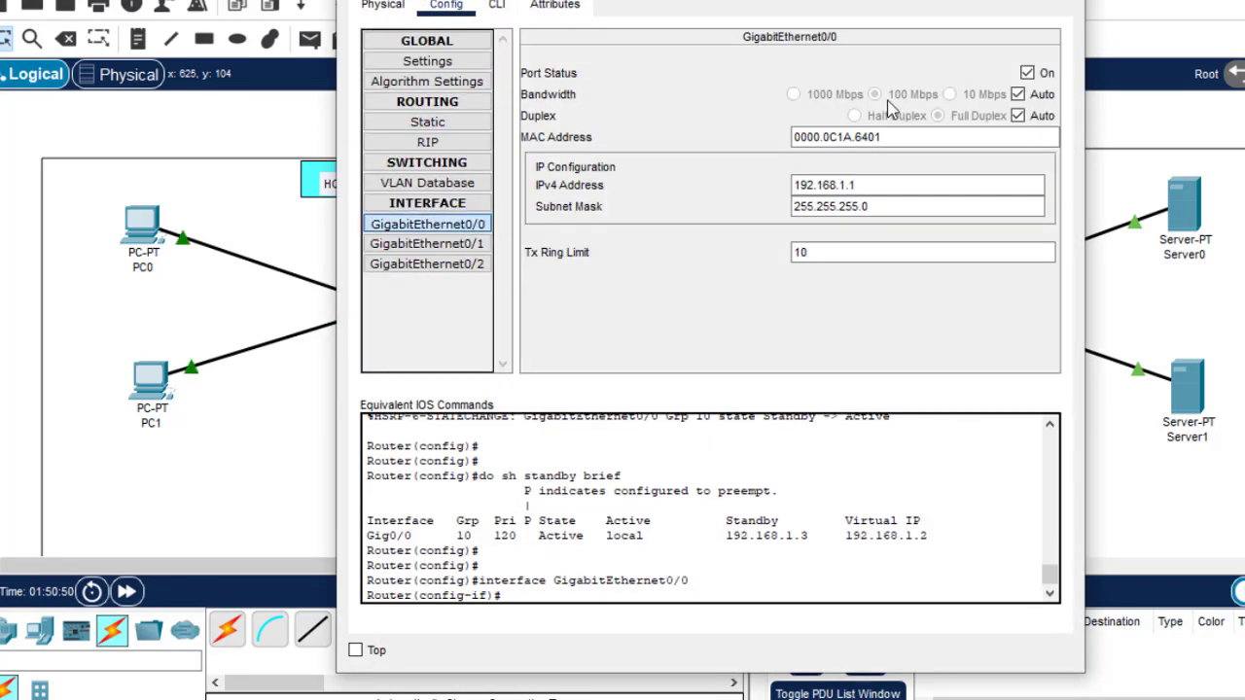
click(1027, 73)
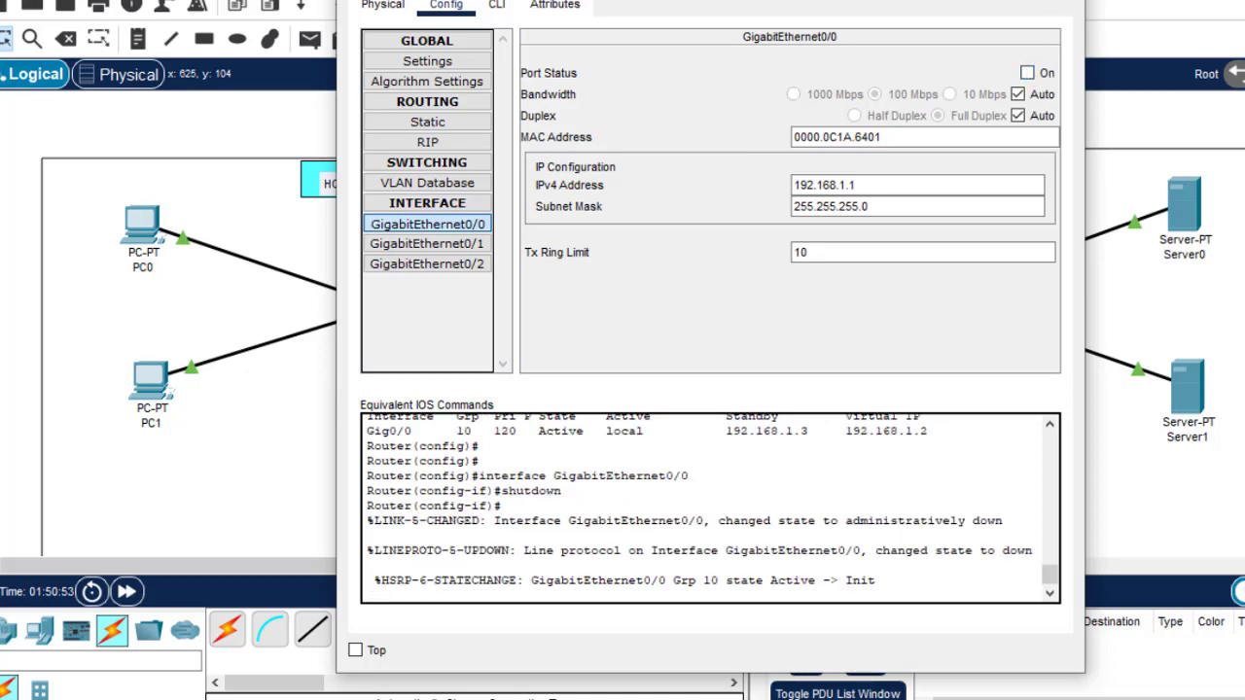
click(1060, 1)
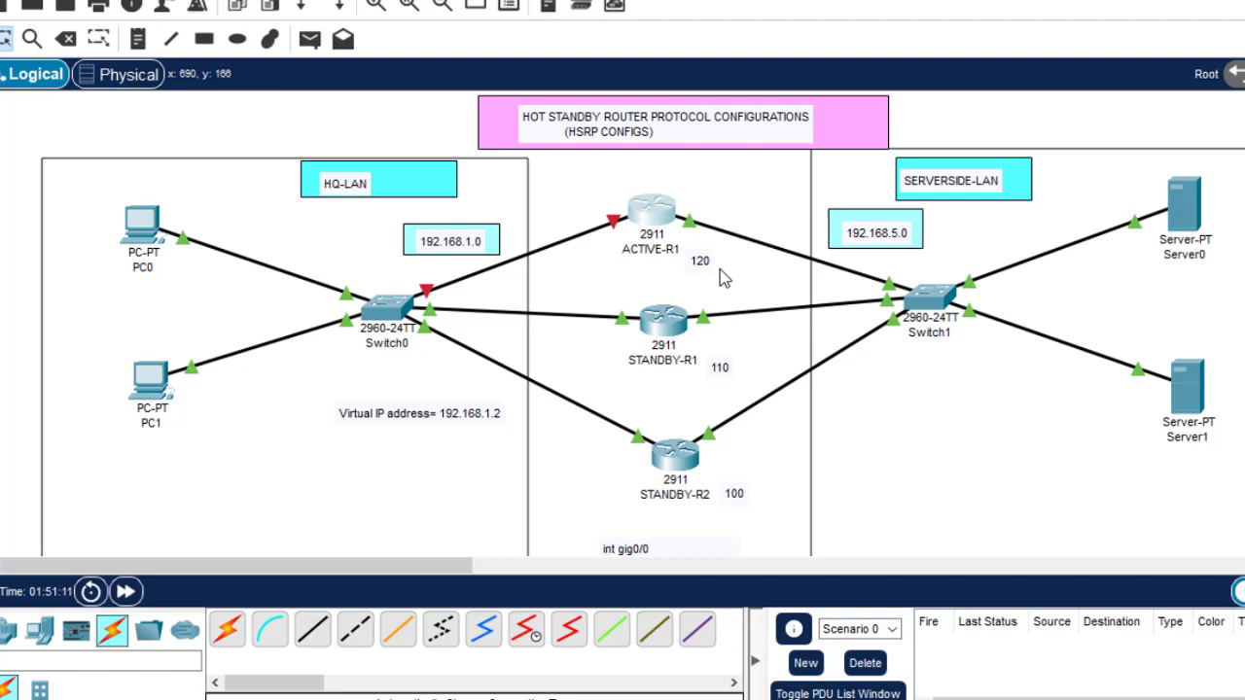
- Ping 192.168.5.0 from PC0 again with ACTIVE-R1's LAN port shut down
click(141, 221)
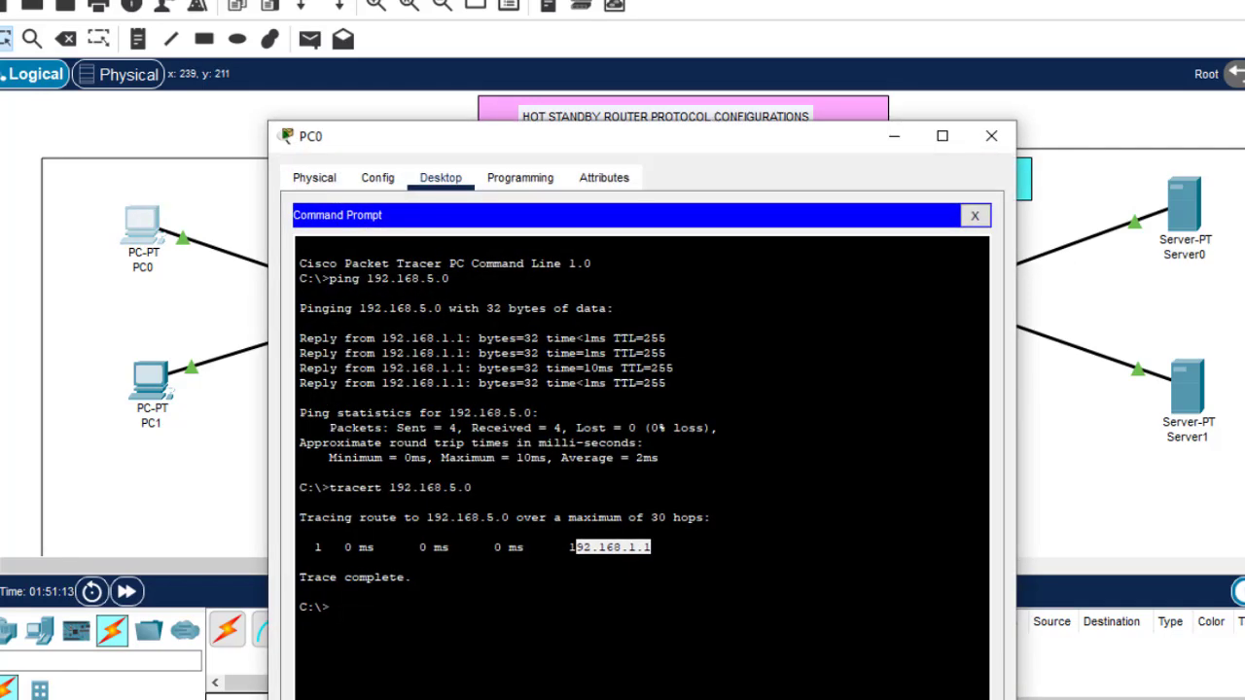
key(Up)
key(Up)
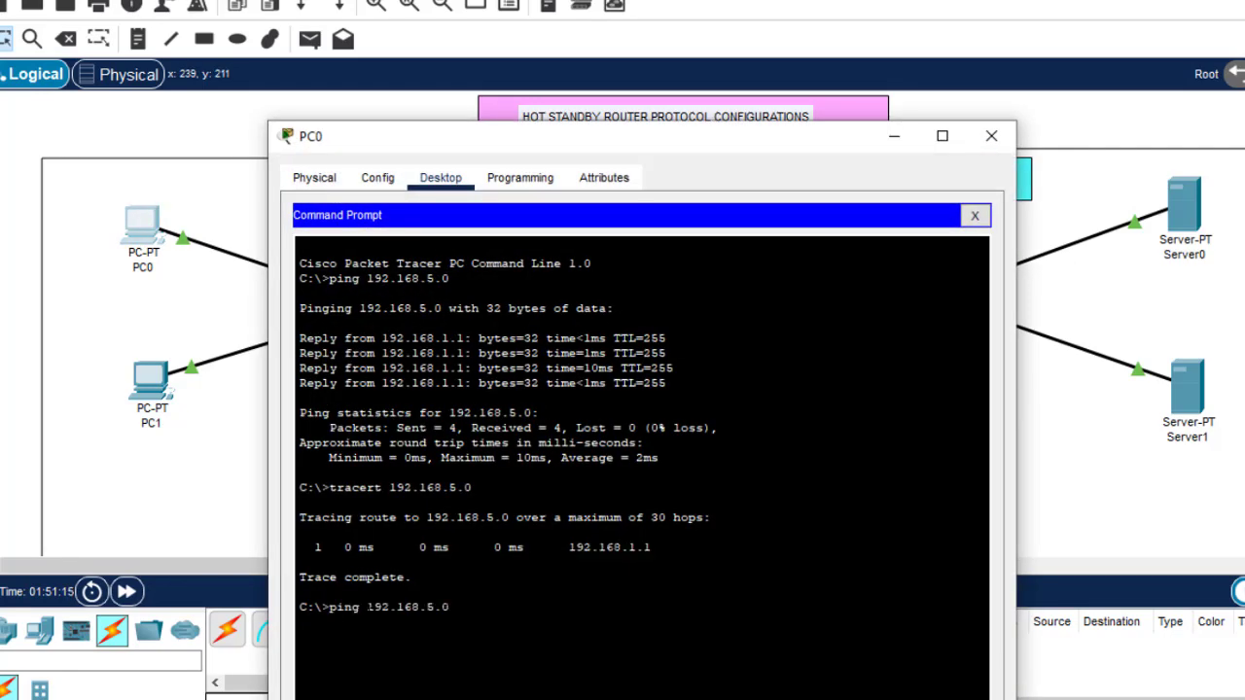
key(Return)
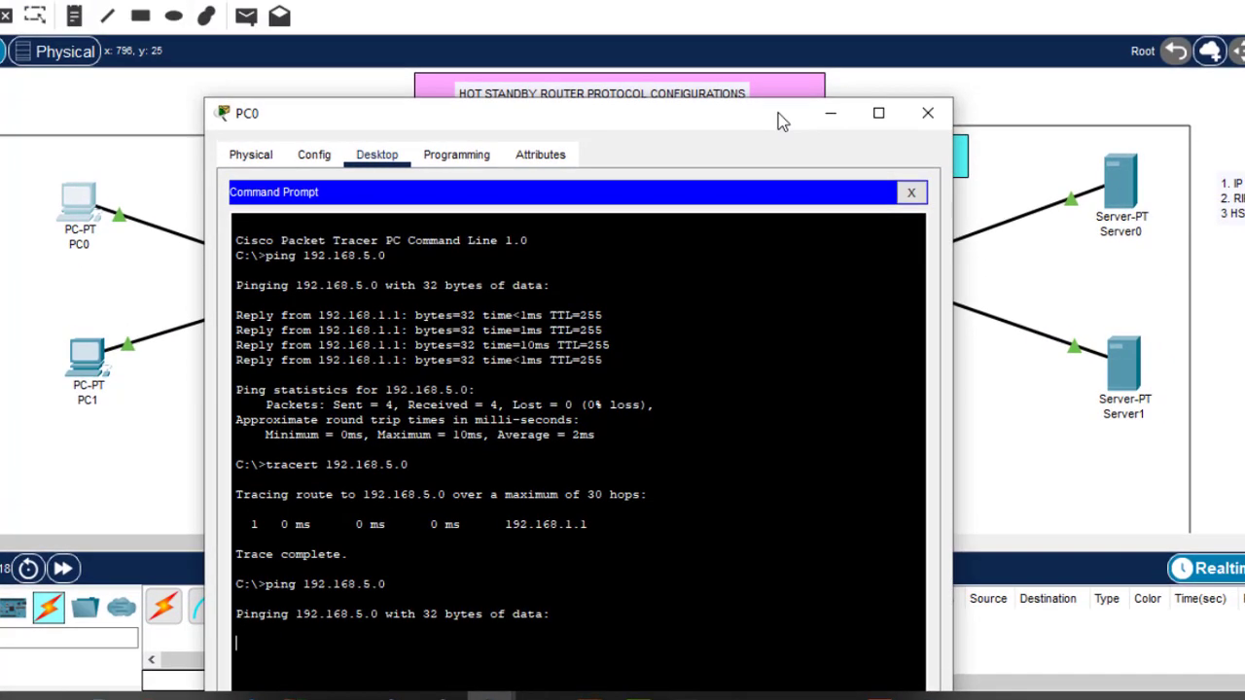
drag(778, 80, 782, 28)
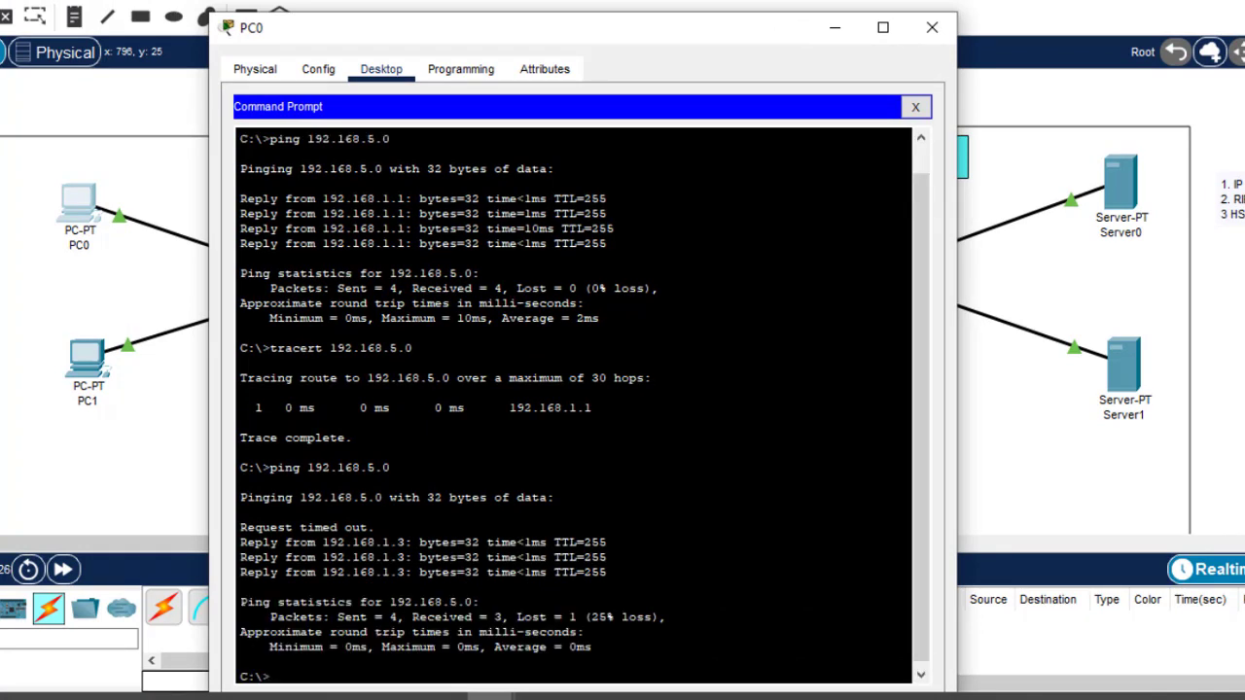
- Rerun tracert to 192.168.5.0 on PC0, compare its hop with the earlier trace, and inspect STANDBY-R1's interface addresses
key(Up)
key(Up)
key(Return)
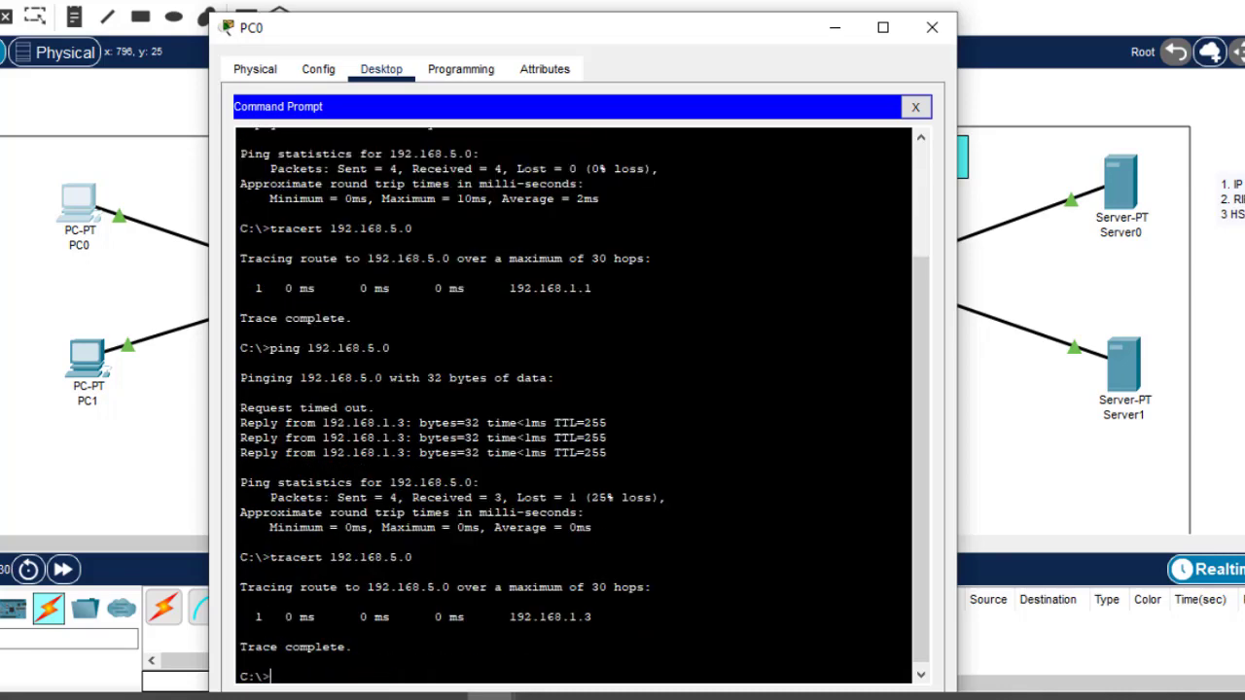
drag(594, 617, 508, 617)
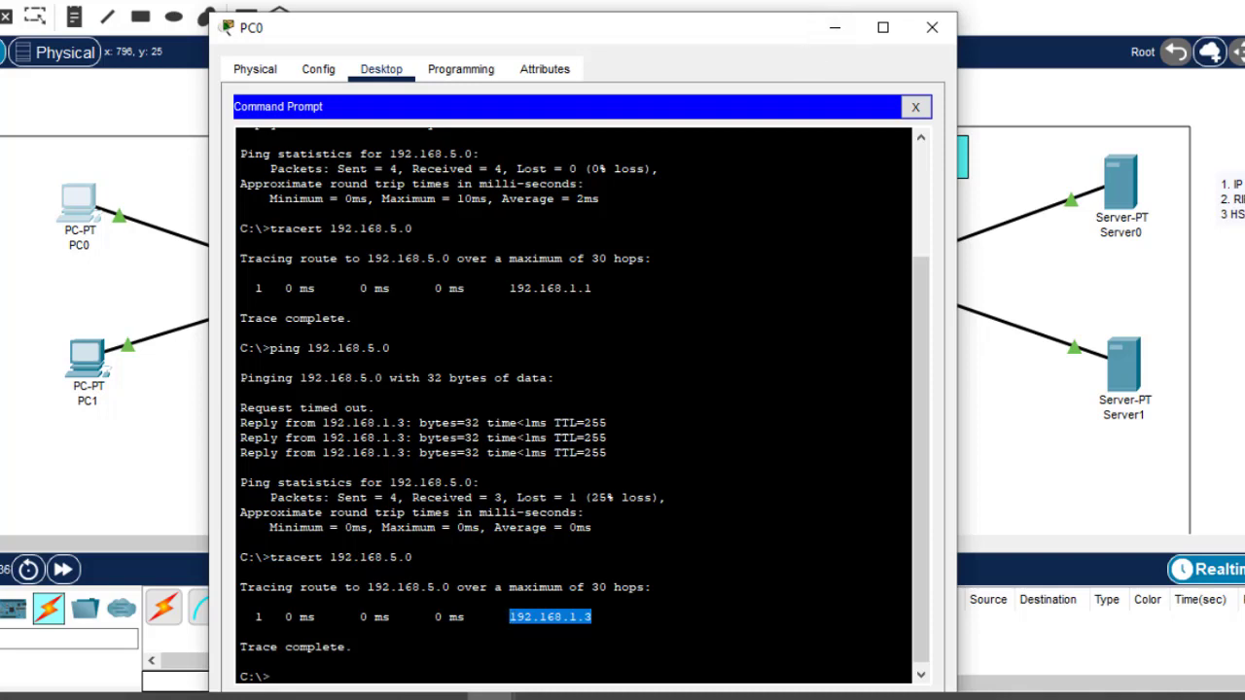
drag(594, 288, 507, 288)
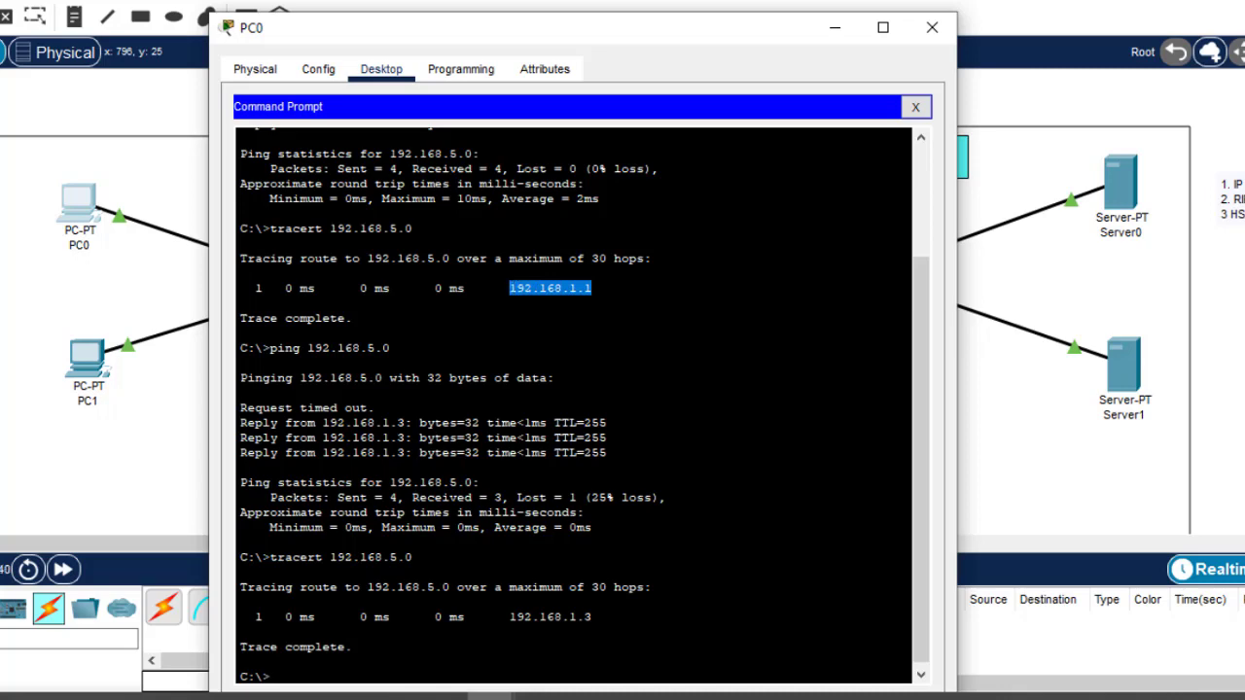
click(835, 27)
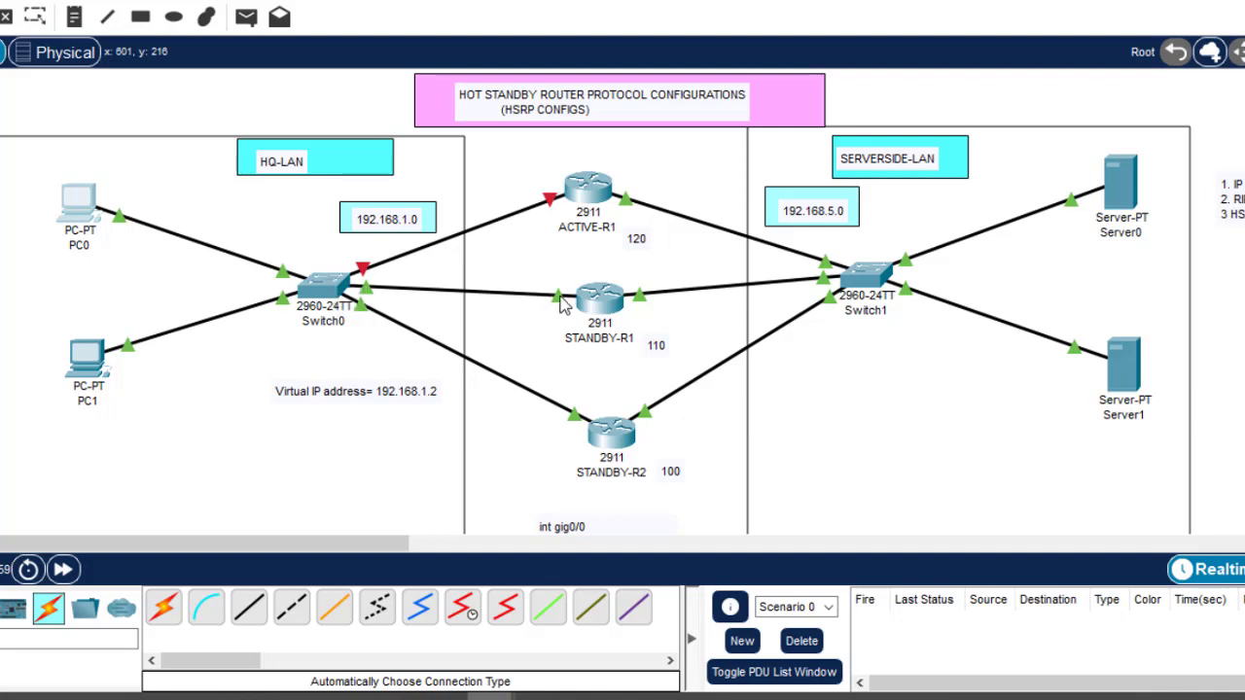
mouse_move(604, 304)
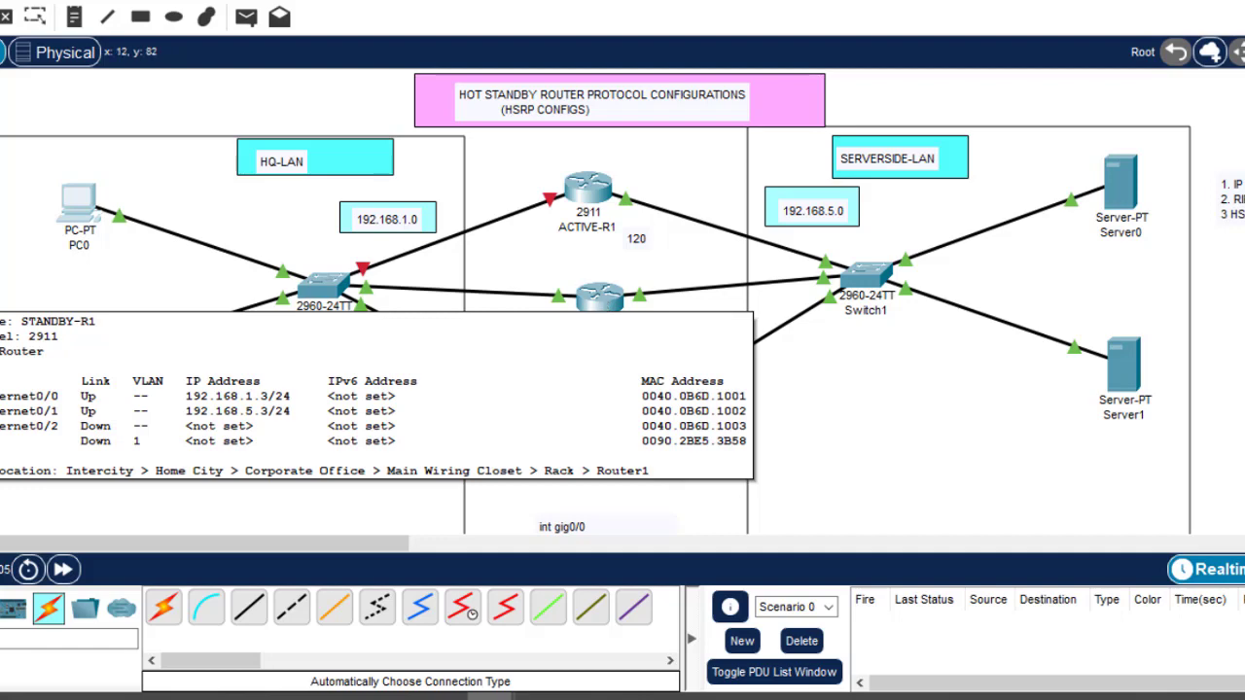
- Recheck the hop address of the latest trace in PC0's command prompt against STANDBY-R1's address
click(74, 212)
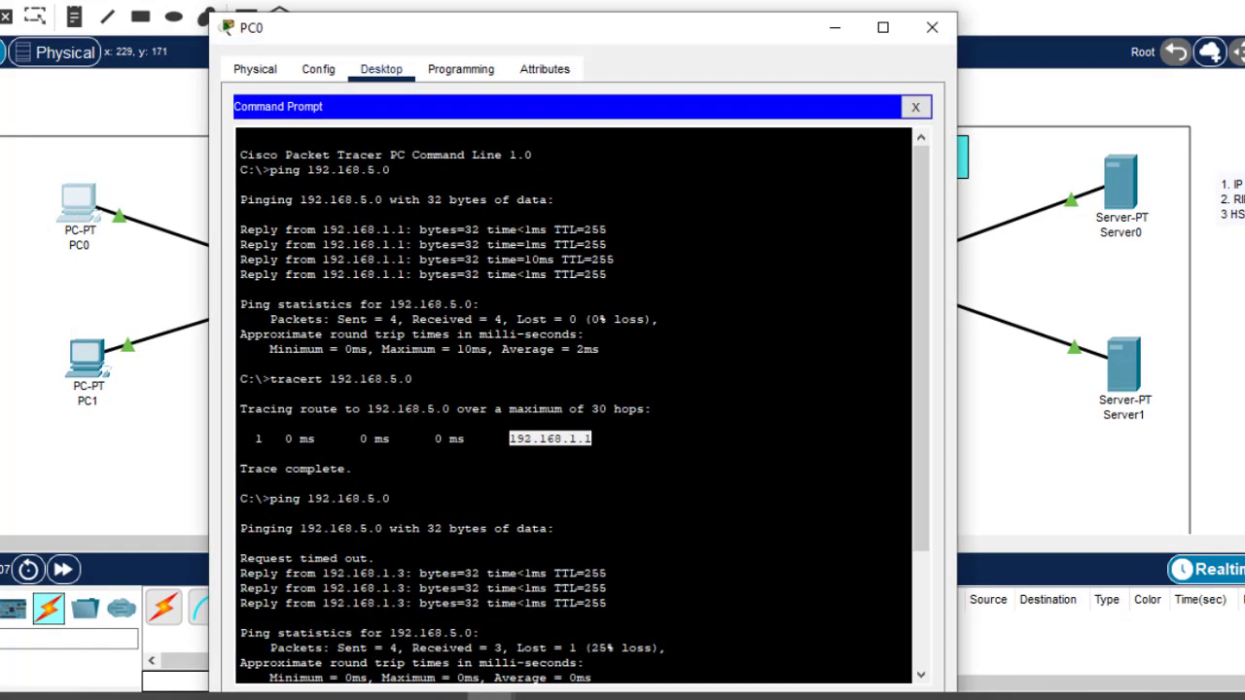
drag(768, 31, 778, 2)
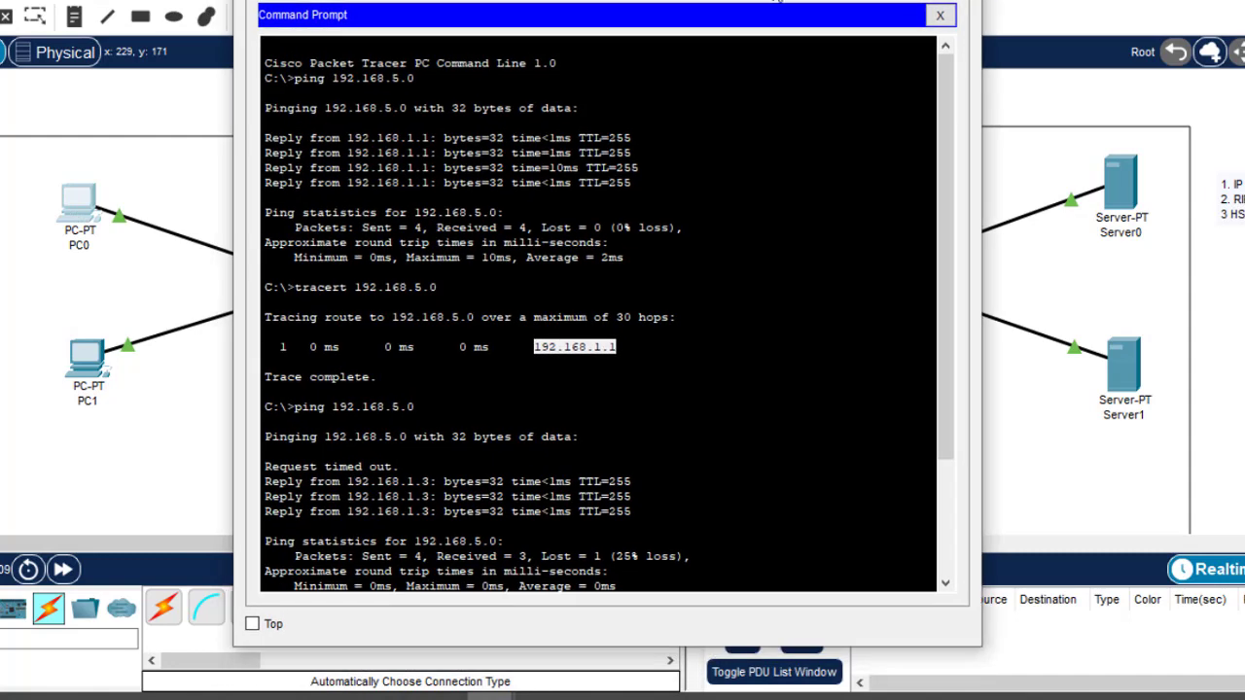
drag(954, 392, 928, 533)
click(617, 520)
drag(617, 520, 534, 521)
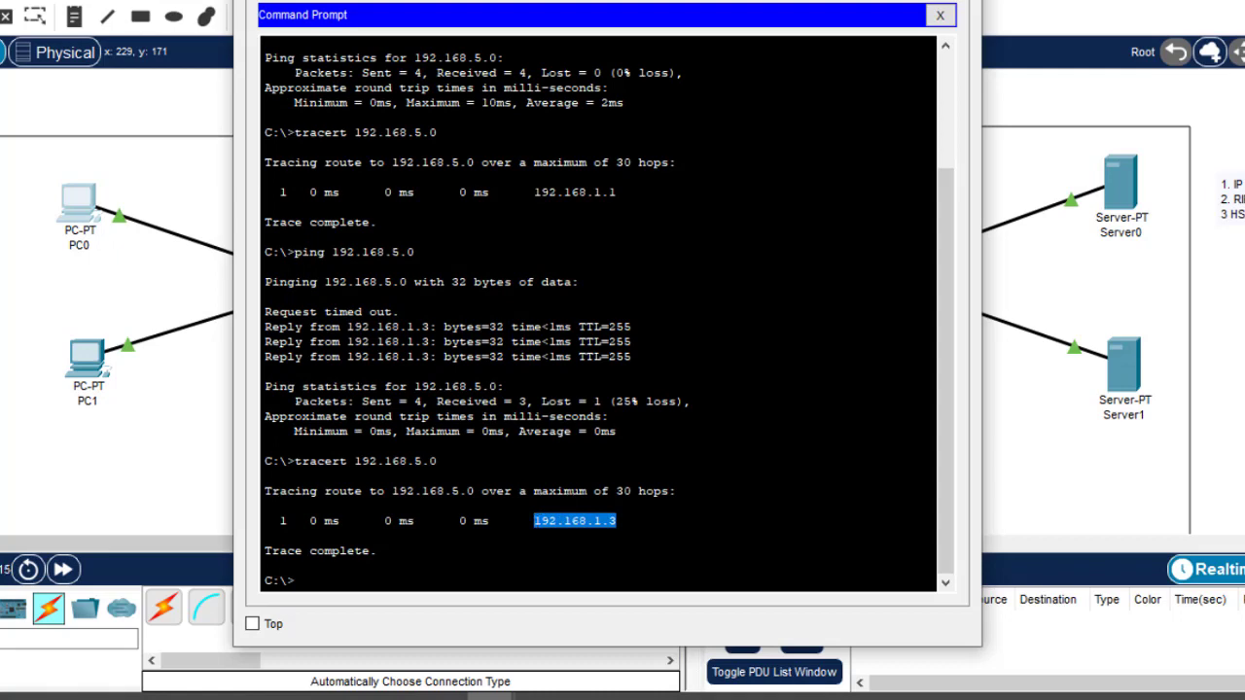
click(958, 1)
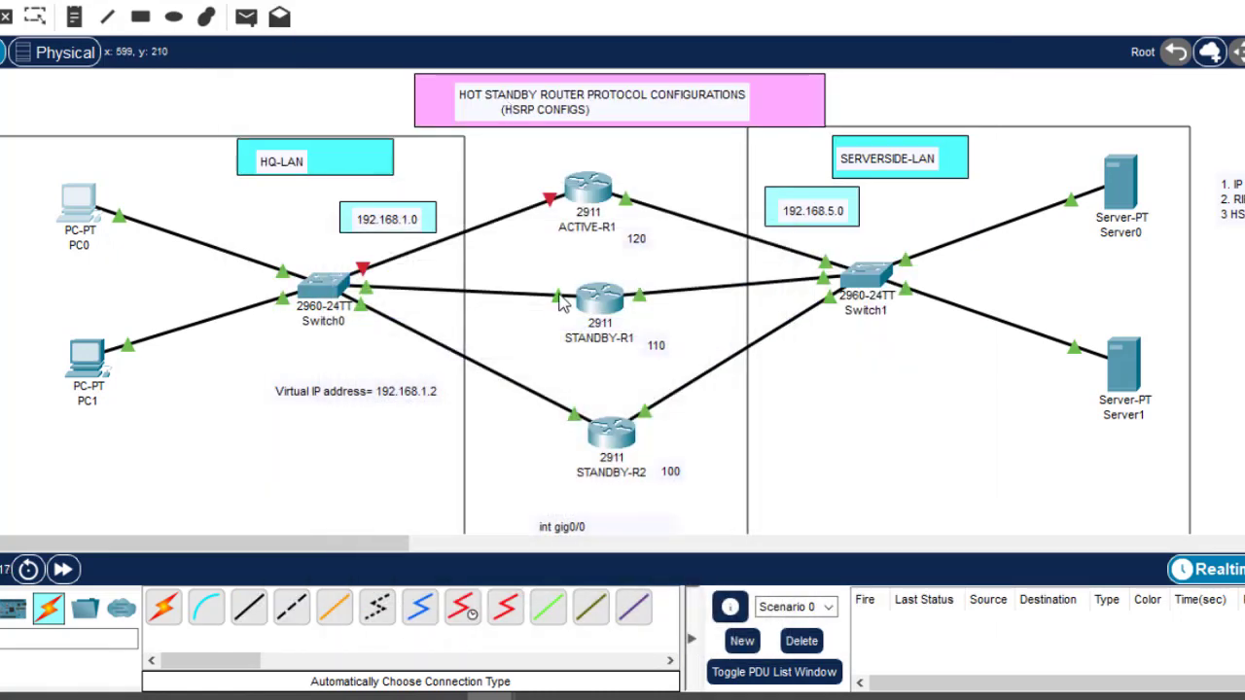
- Turn off the GigabitEthernet0/0 port on STANDBY-R1 and return to the topology
click(599, 297)
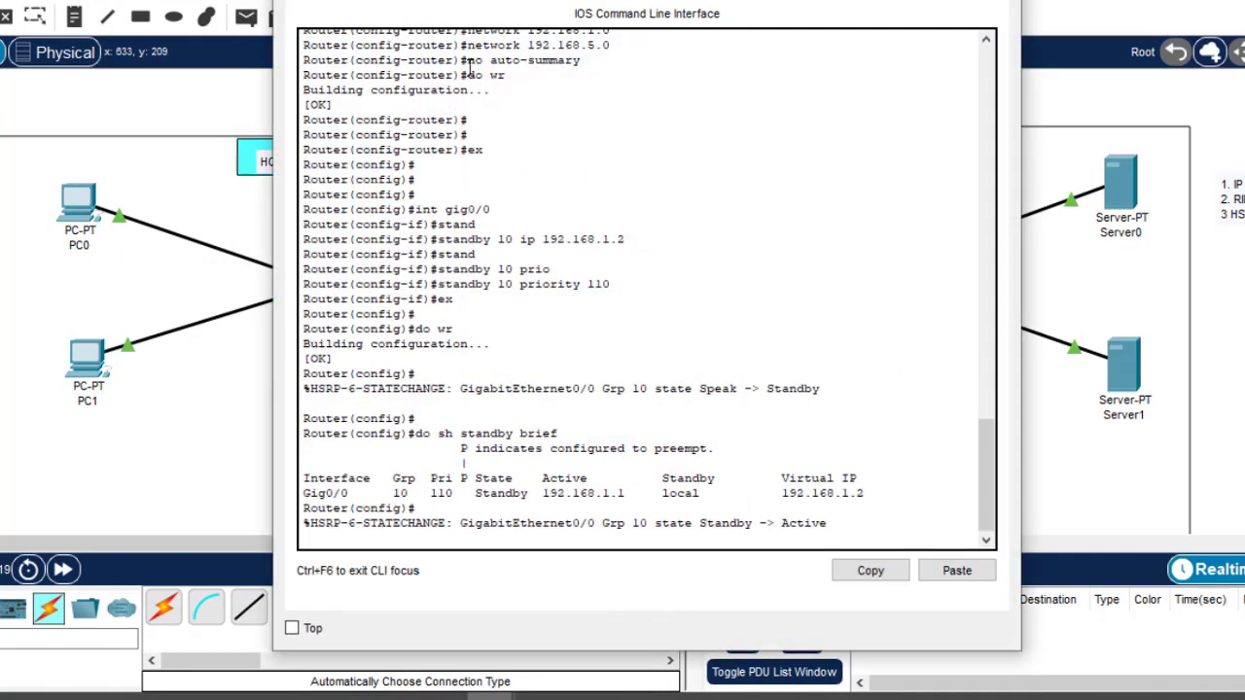
click(387, 1)
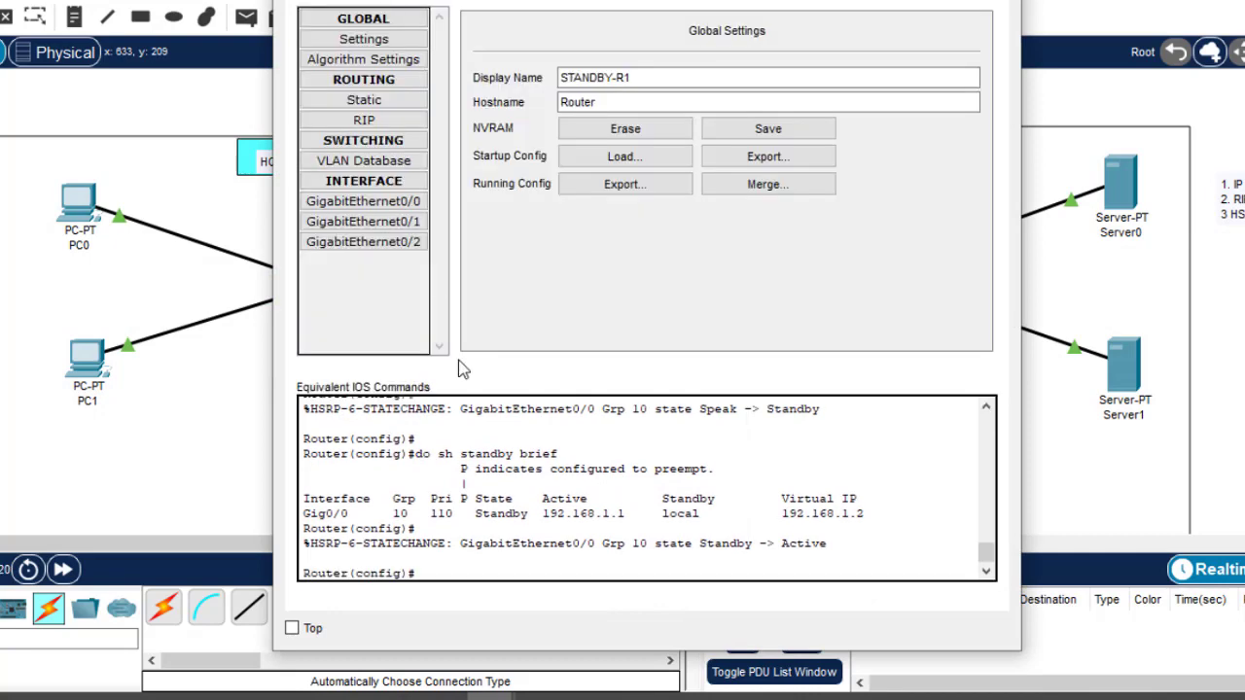
click(416, 204)
click(964, 51)
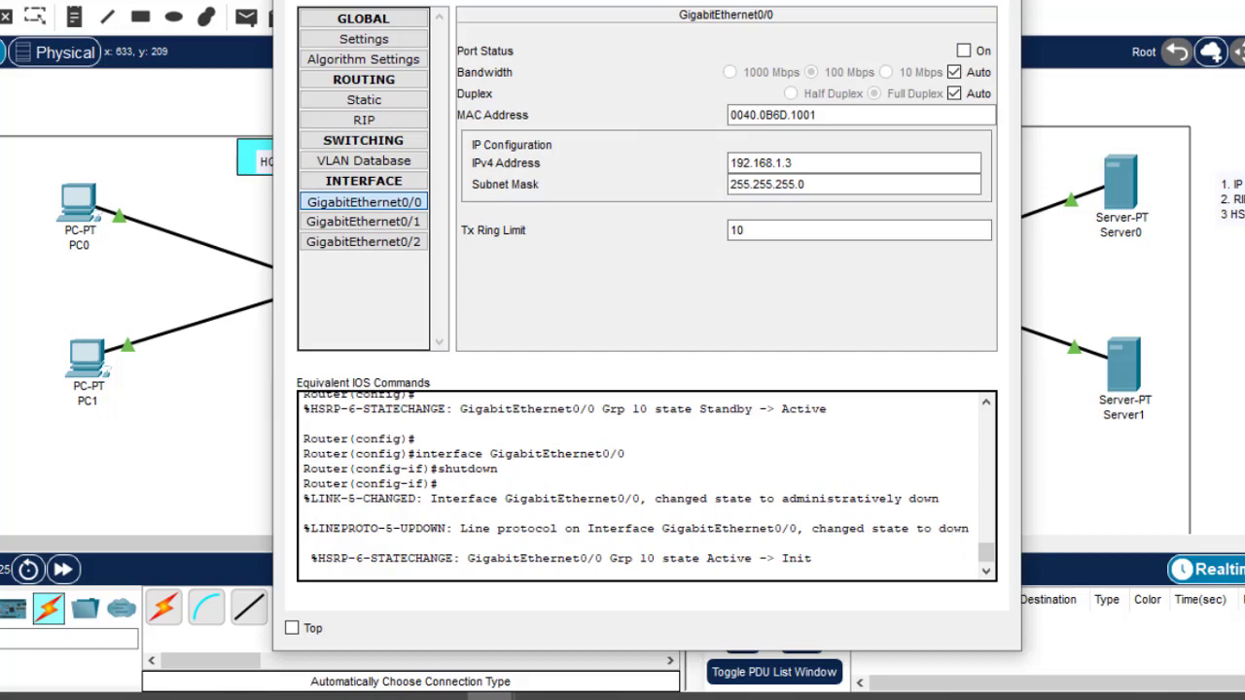
click(999, 1)
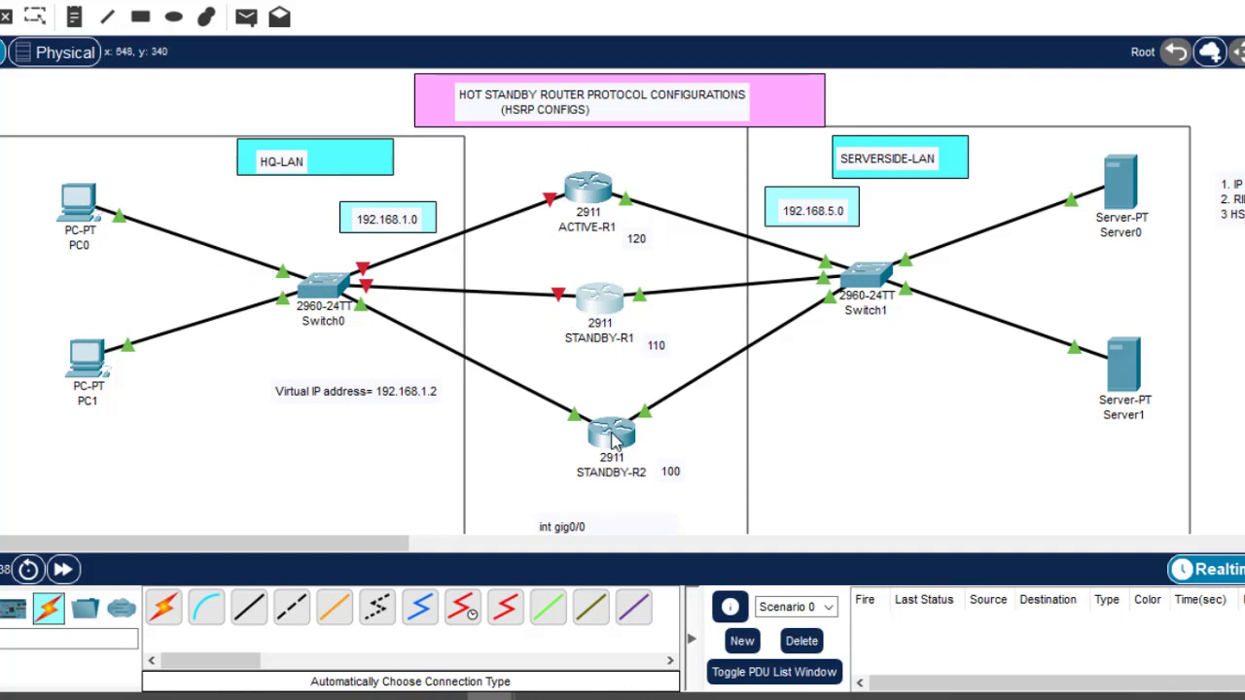
- Check STANDBY-R2's interface addresses and ping 192.168.5.0 from PC0 with both higher-priority routers' LAN ports down
mouse_move(614, 439)
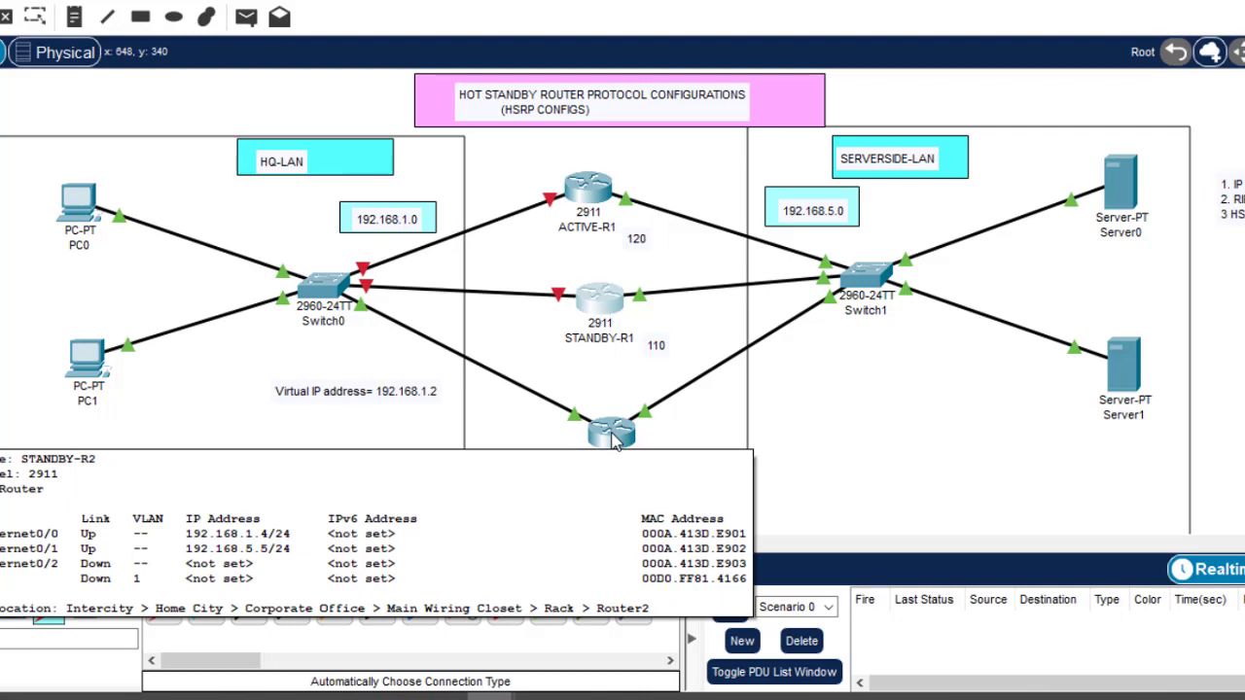
click(80, 206)
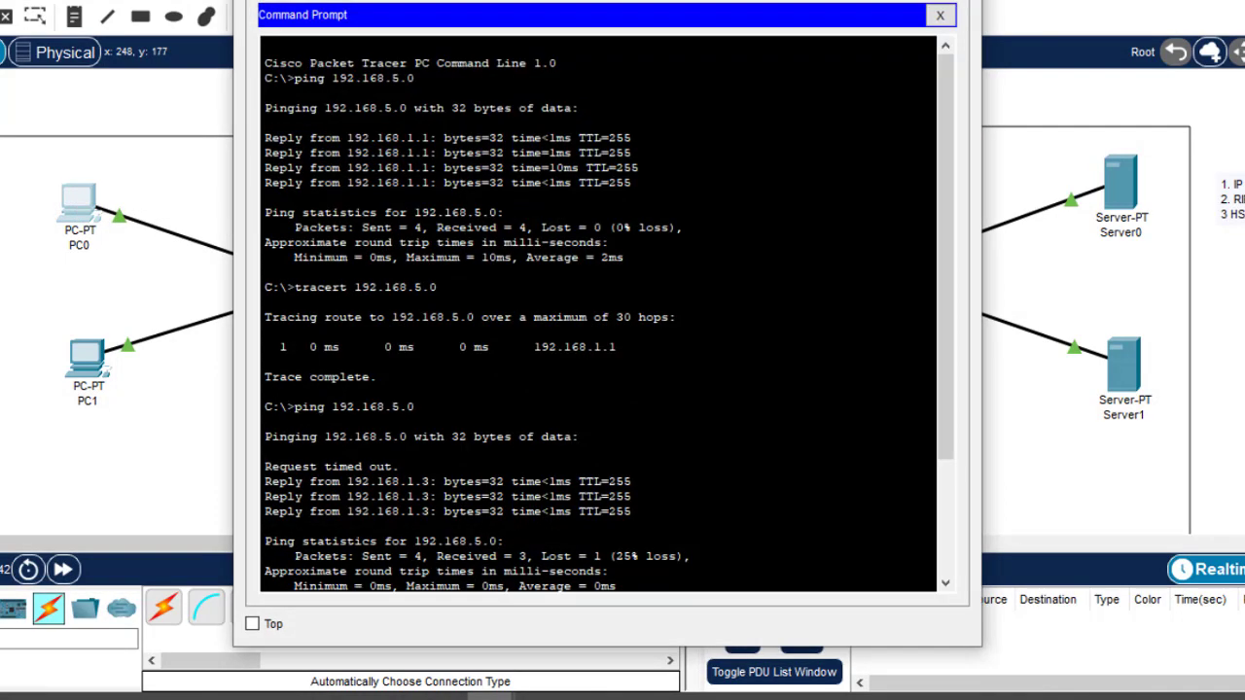
key(Return)
key(Return)
key(Up)
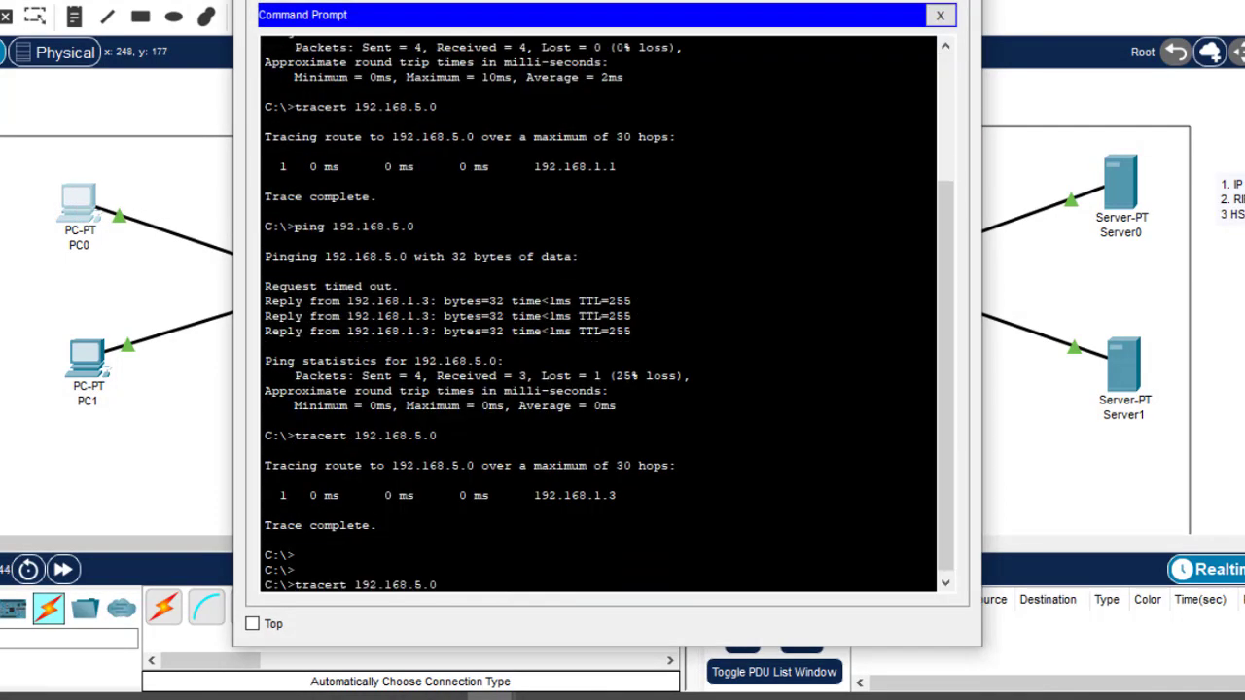
key(Up)
key(Return)
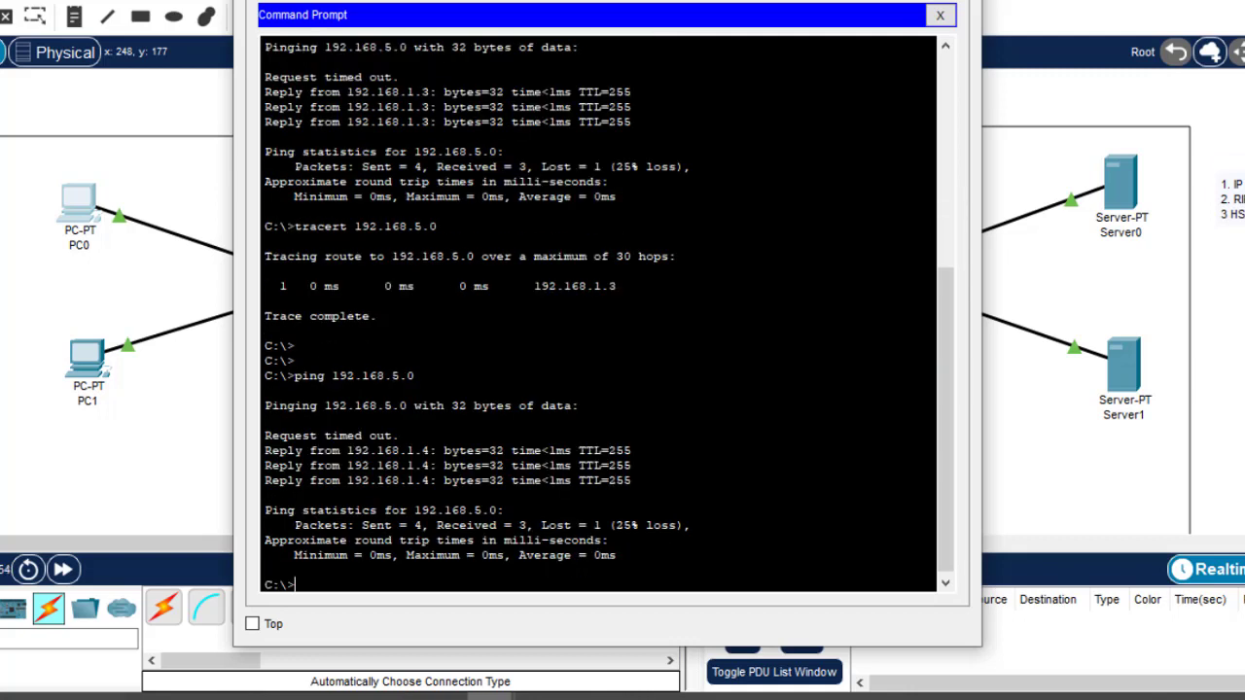
- Trace the route to 192.168.5.0 from PC0 and compare its hop address with STANDBY-R2's interface address
key(Up)
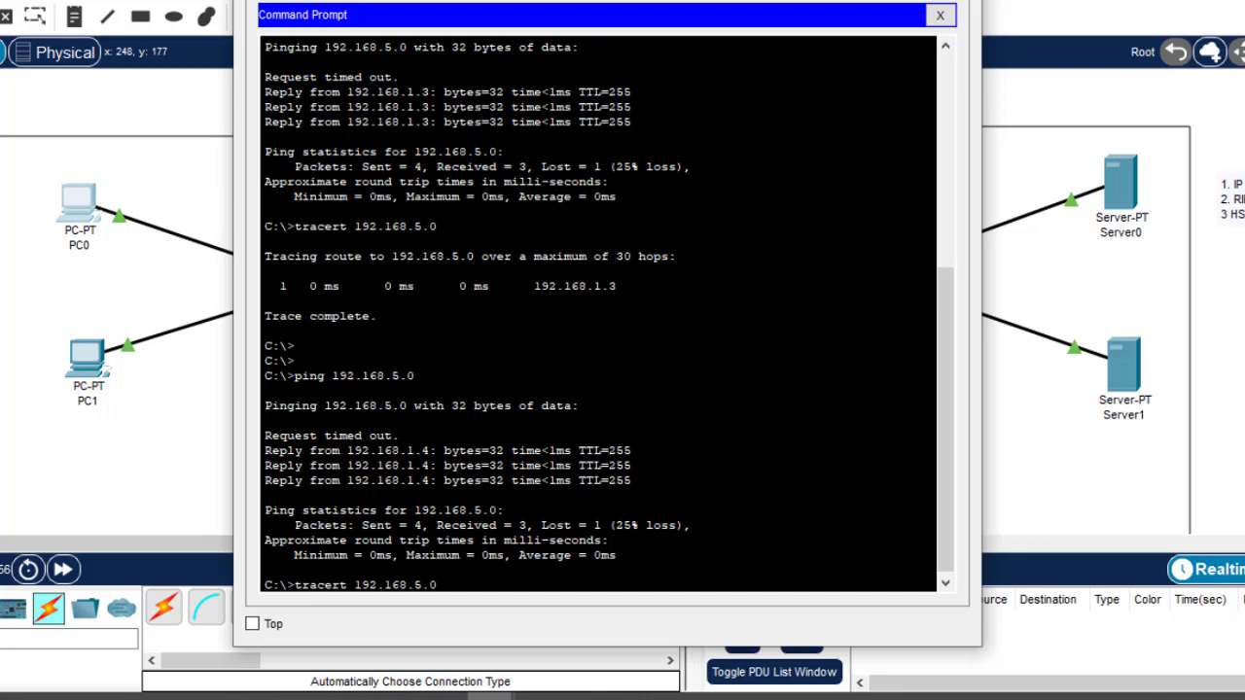
key(Return)
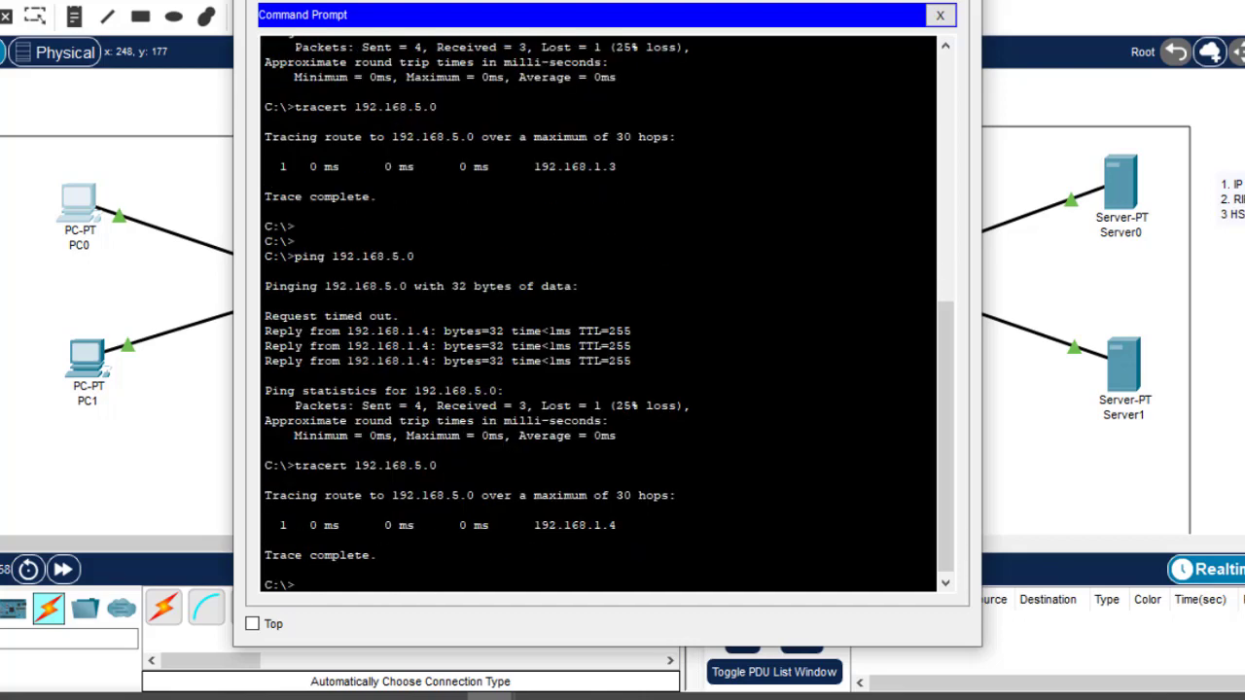
drag(616, 525, 556, 526)
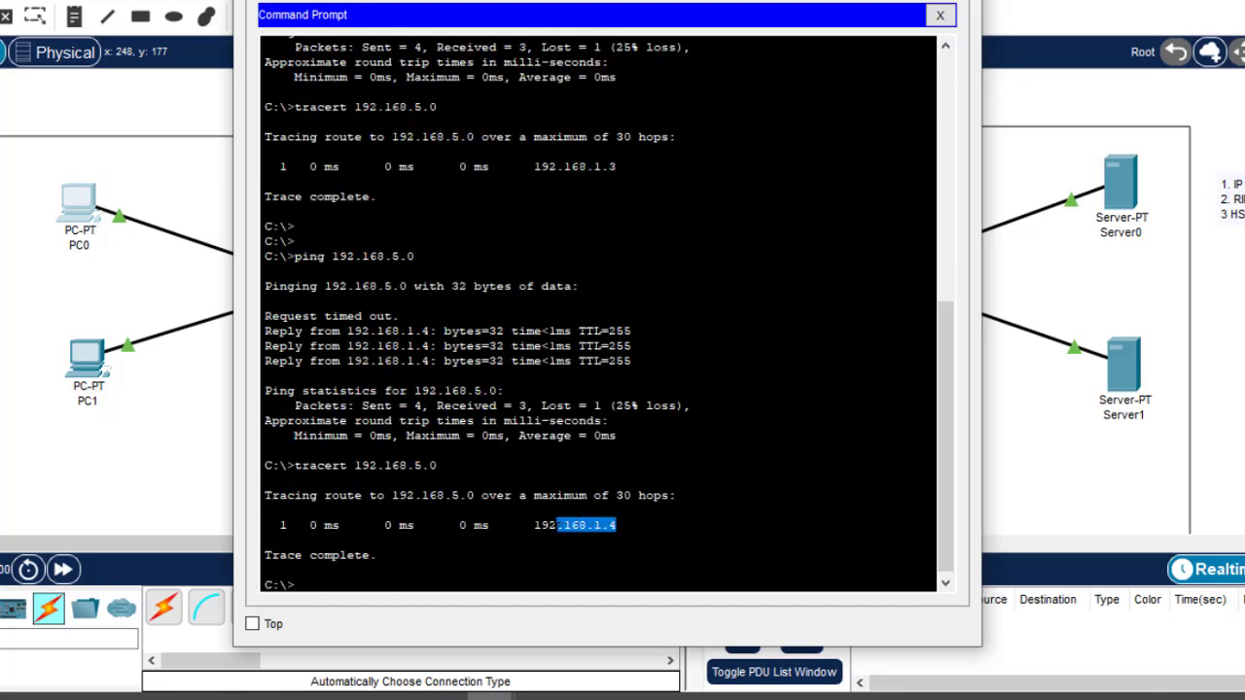
click(868, 0)
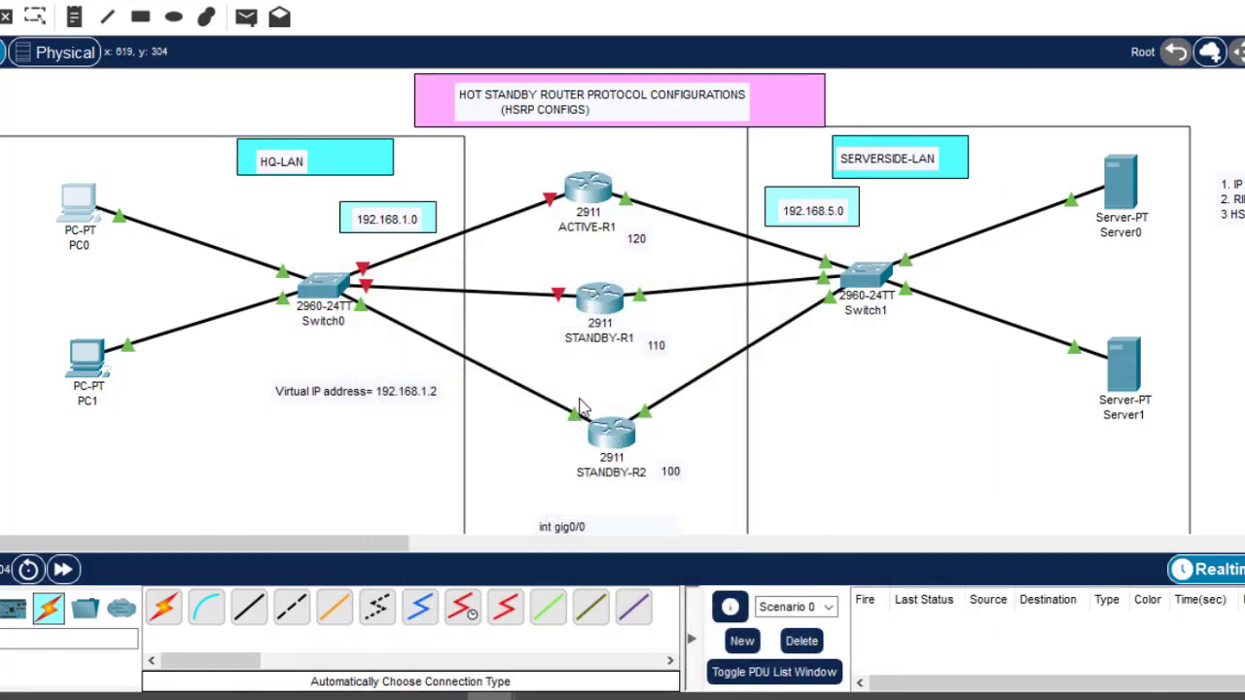
mouse_move(611, 439)
- Turn the GigabitEthernet0/0 port on ACTIVE-R1 back on and return to the topology
click(595, 202)
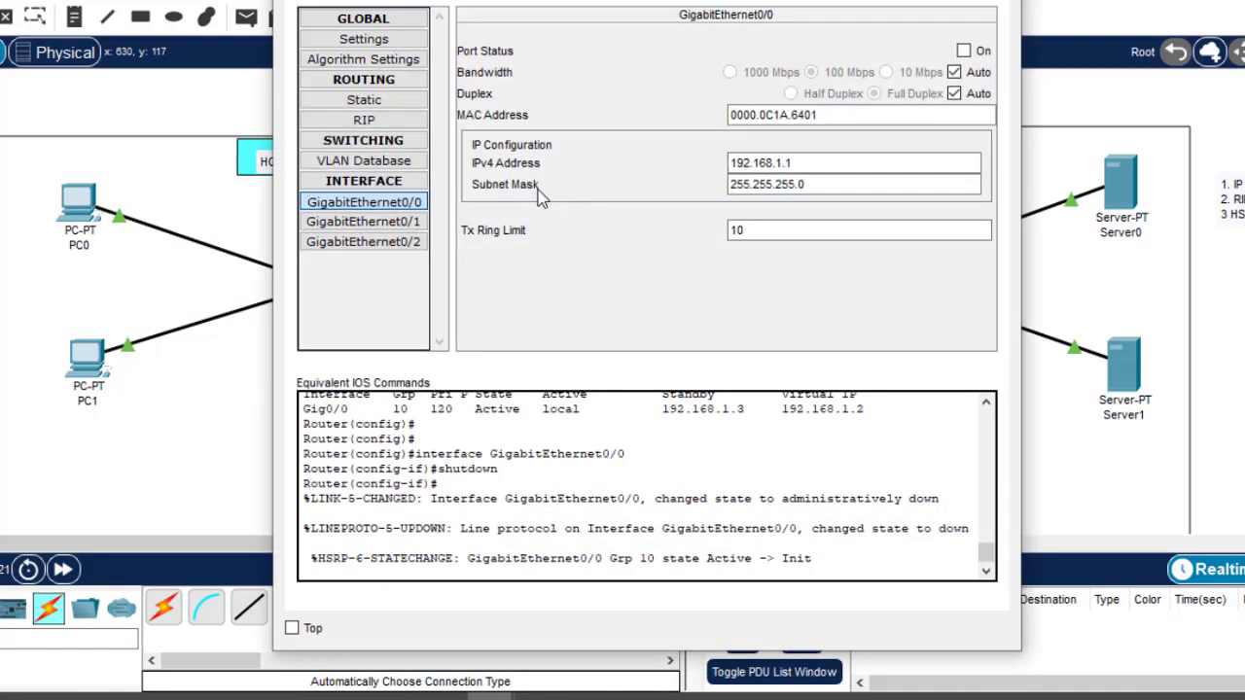
click(963, 51)
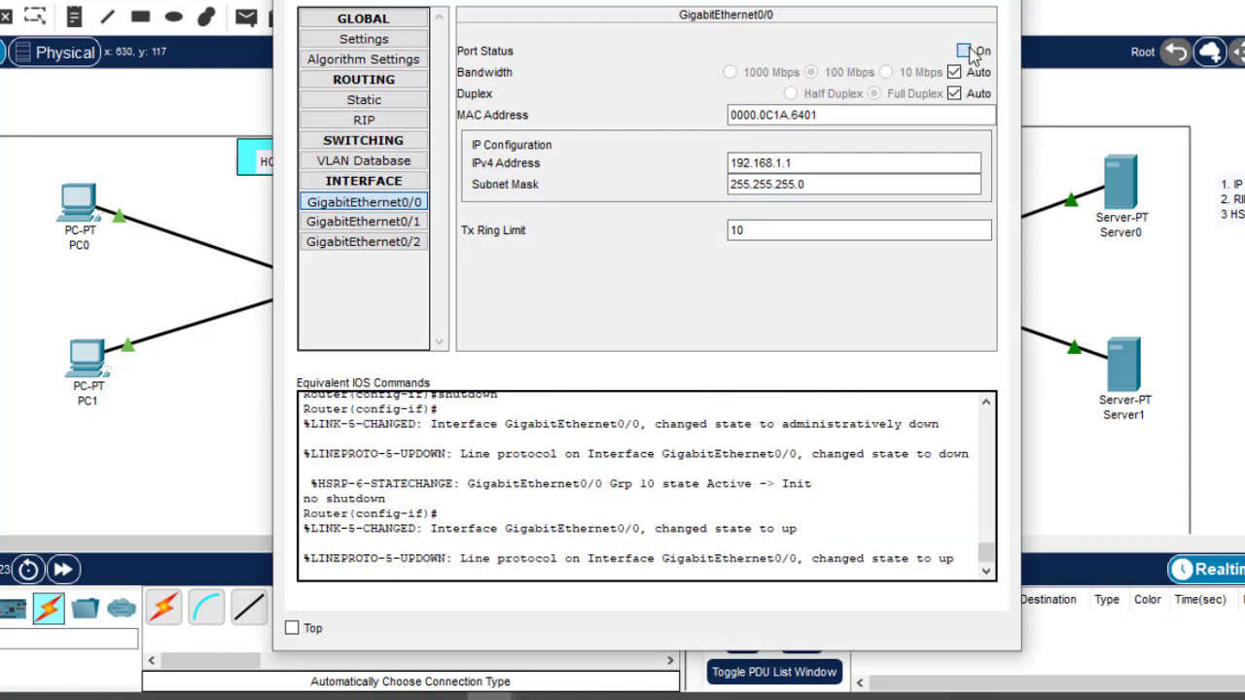
click(1000, 1)
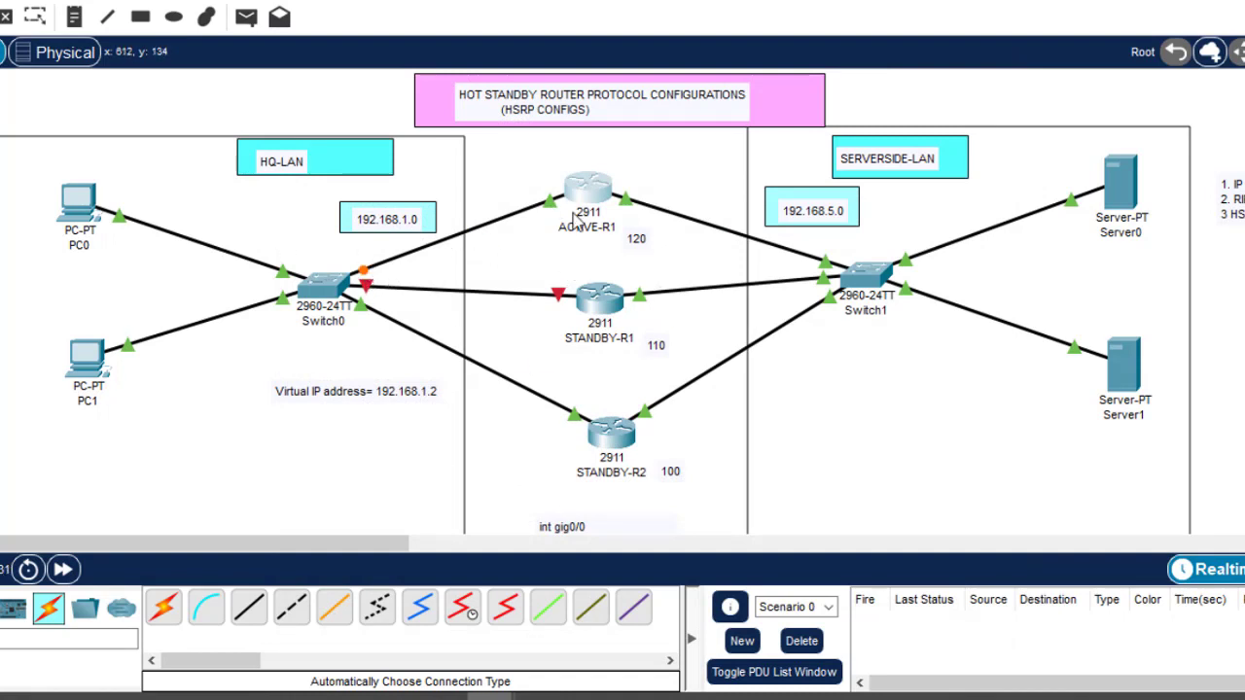
- Ping 192.168.5.0 from PC0's command prompt with ACTIVE-R1's LAN port back on
mouse_move(576, 221)
click(80, 204)
key(Return)
key(Return)
key(Return)
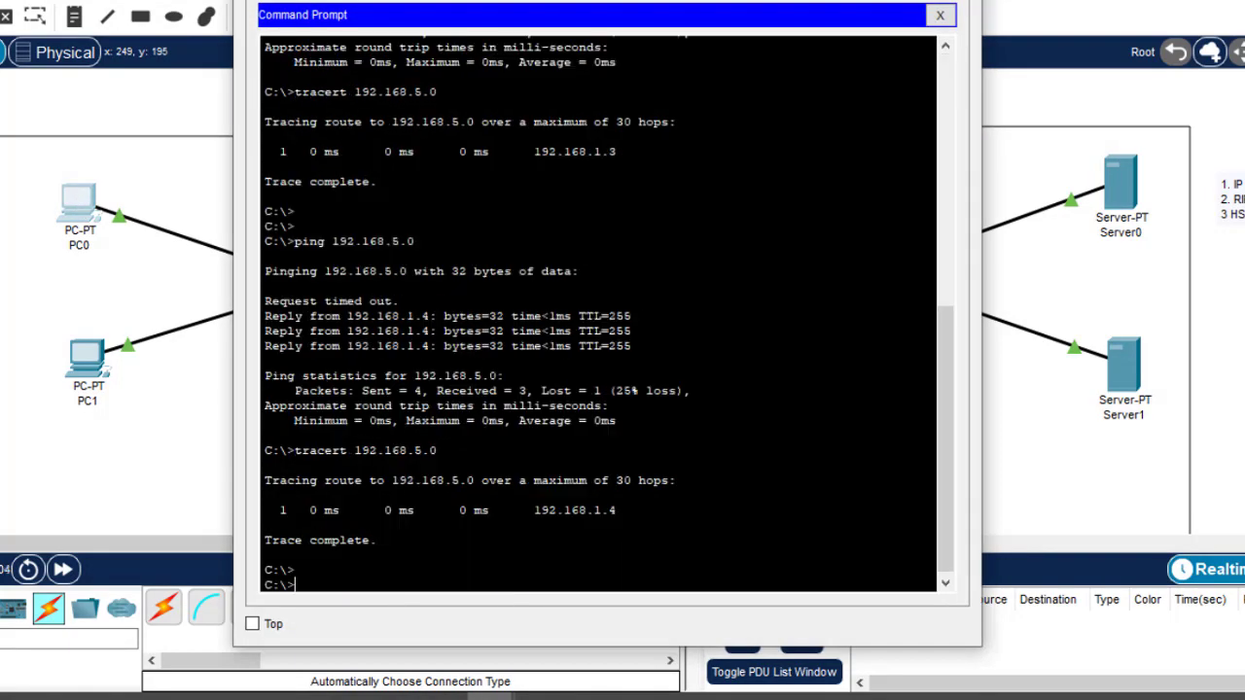
key(Up)
key(Up)
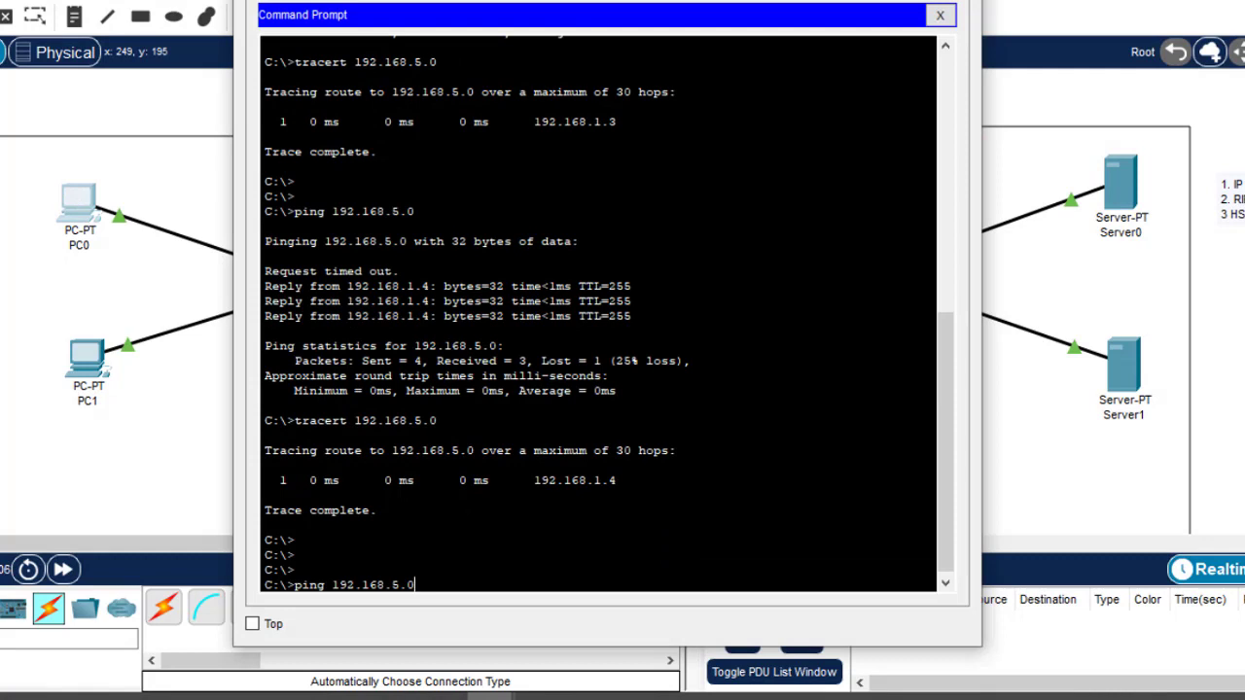
key(Return)
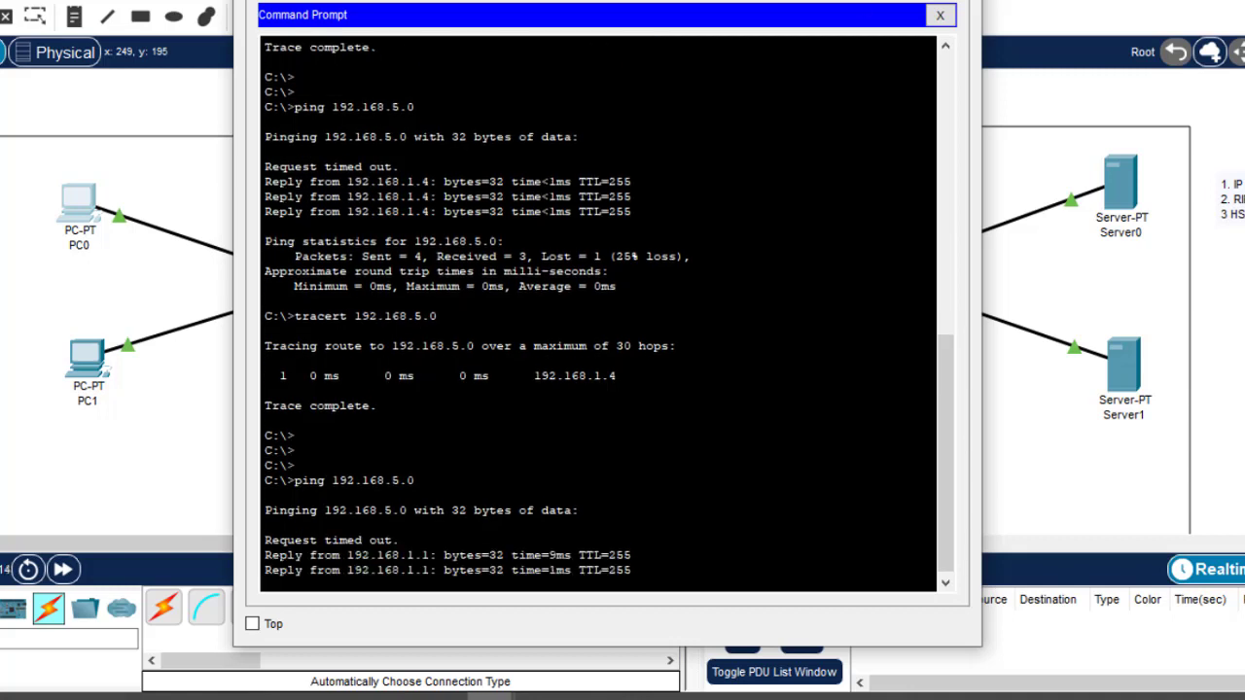
- Rerun tracert to 192.168.5.0 on PC0, check which router its hop address belongs to, and return to the topology
key(Up)
key(Up)
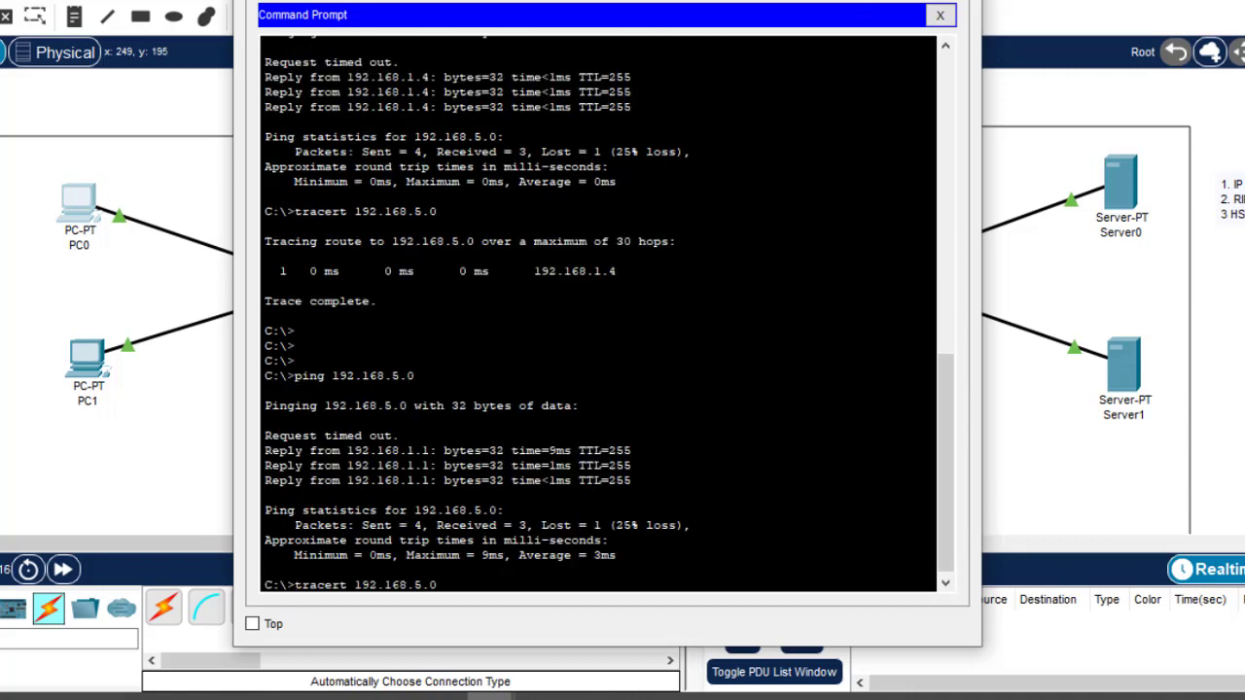
key(Return)
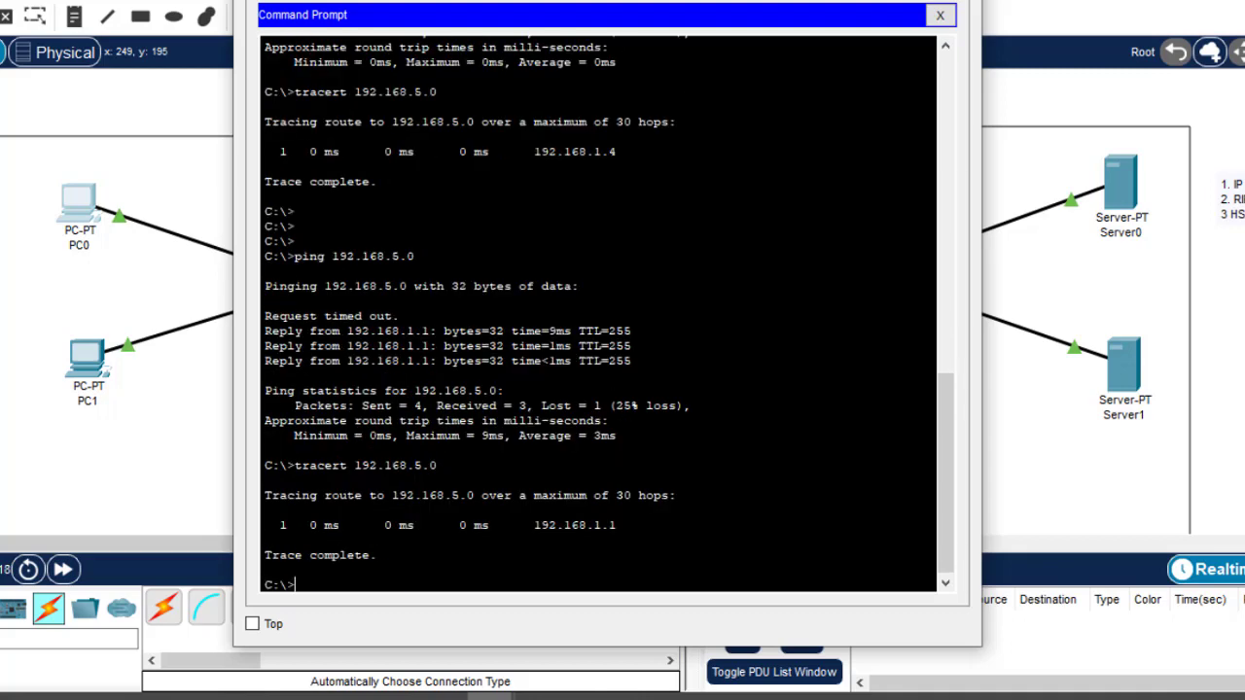
drag(266, 507, 616, 528)
drag(534, 525, 617, 525)
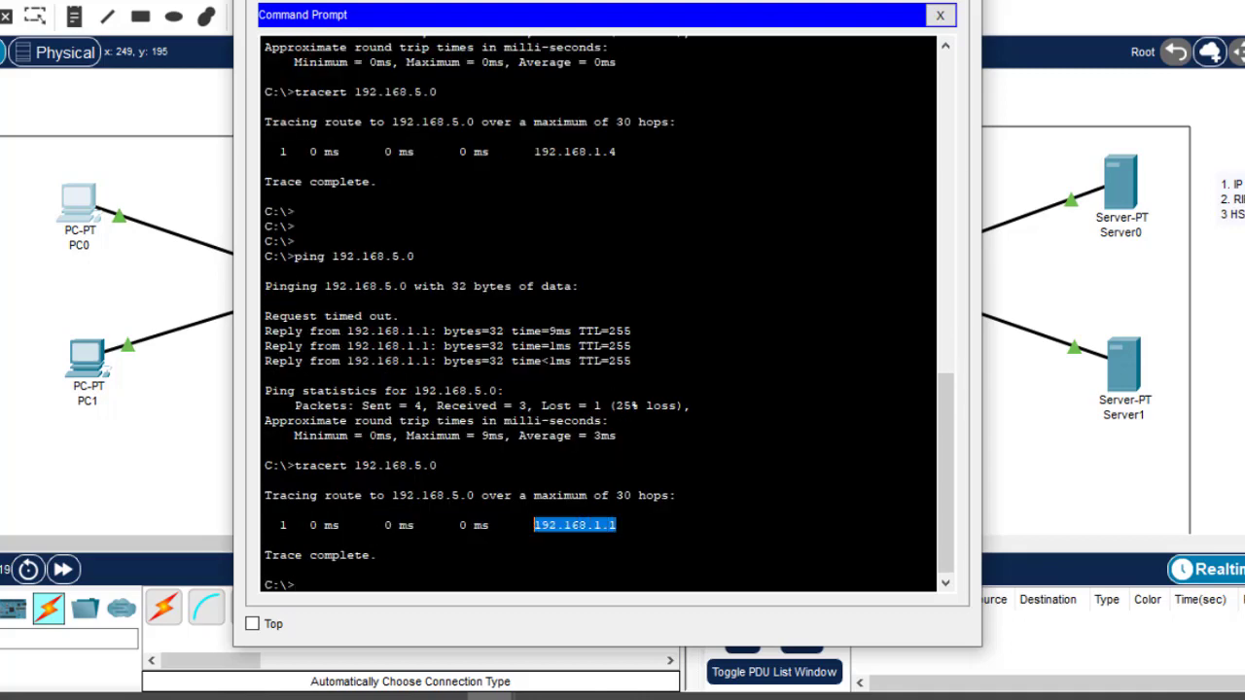
click(856, 1)
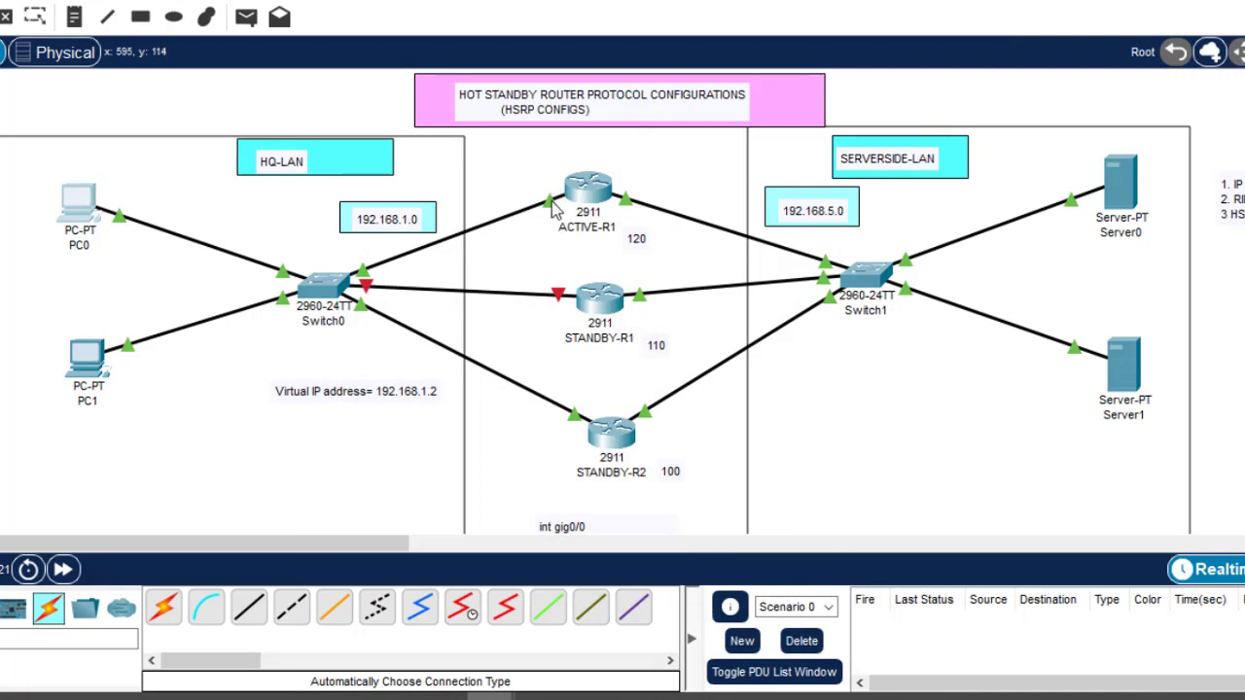
drag(510, 159, 668, 262)
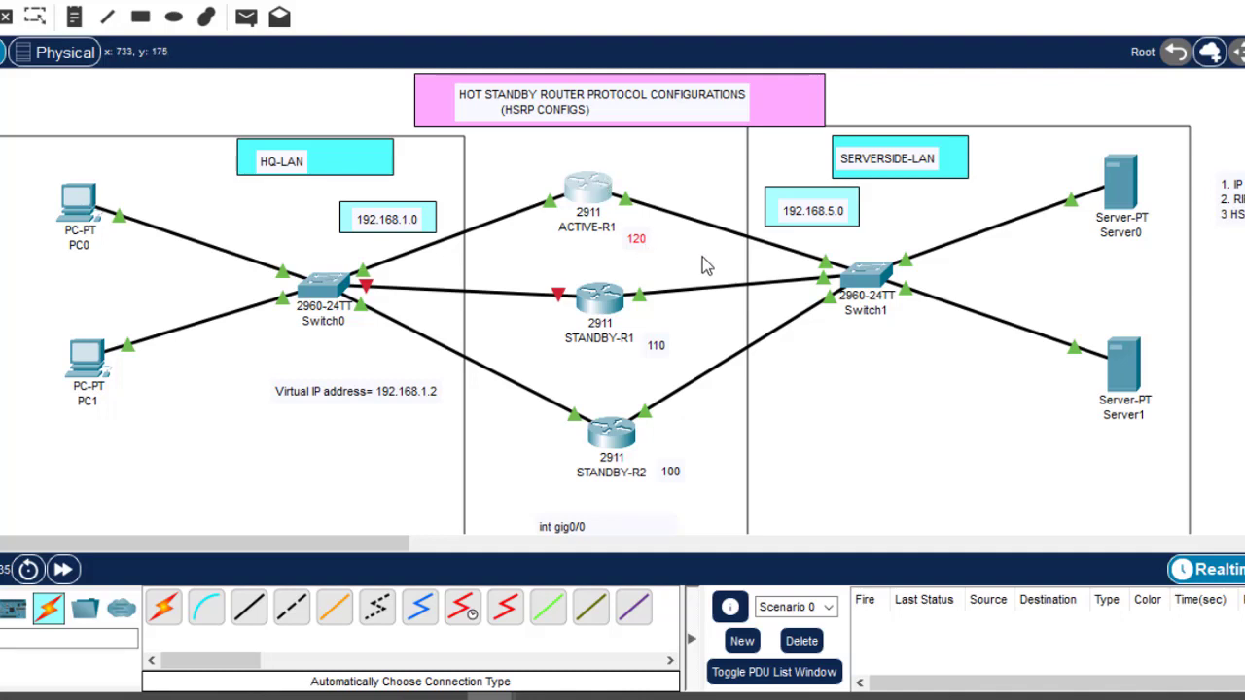
click(725, 463)
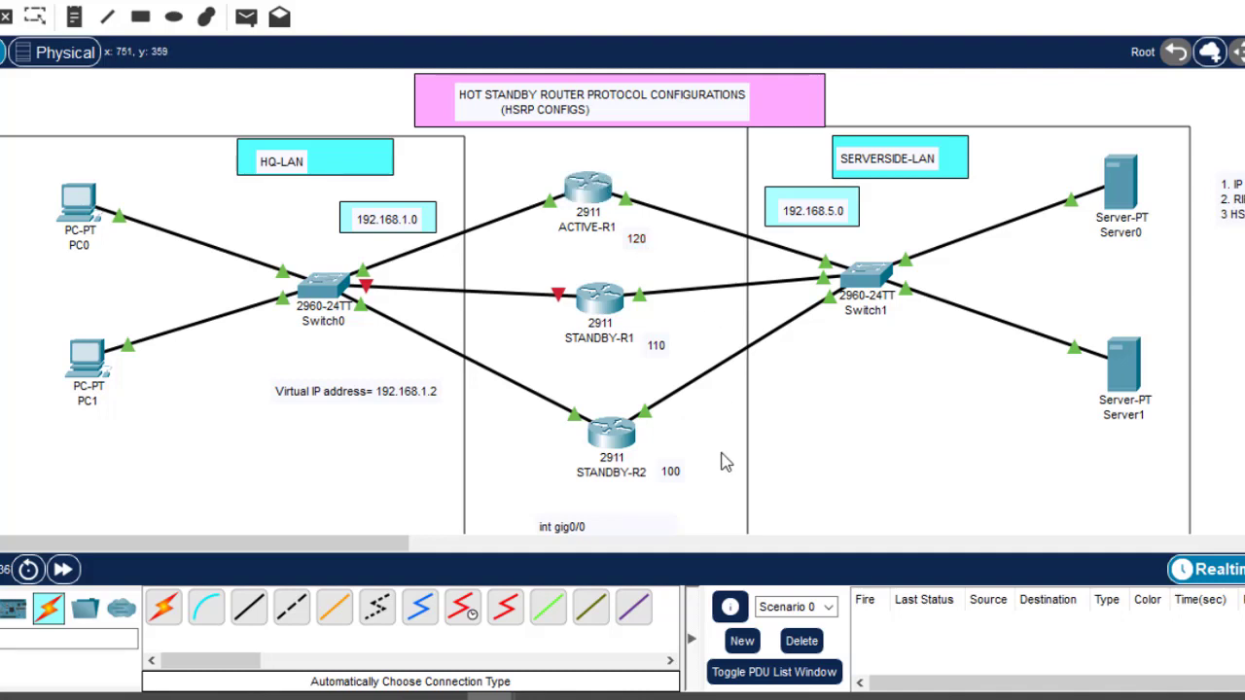
scroll(596, 301, down, 10)
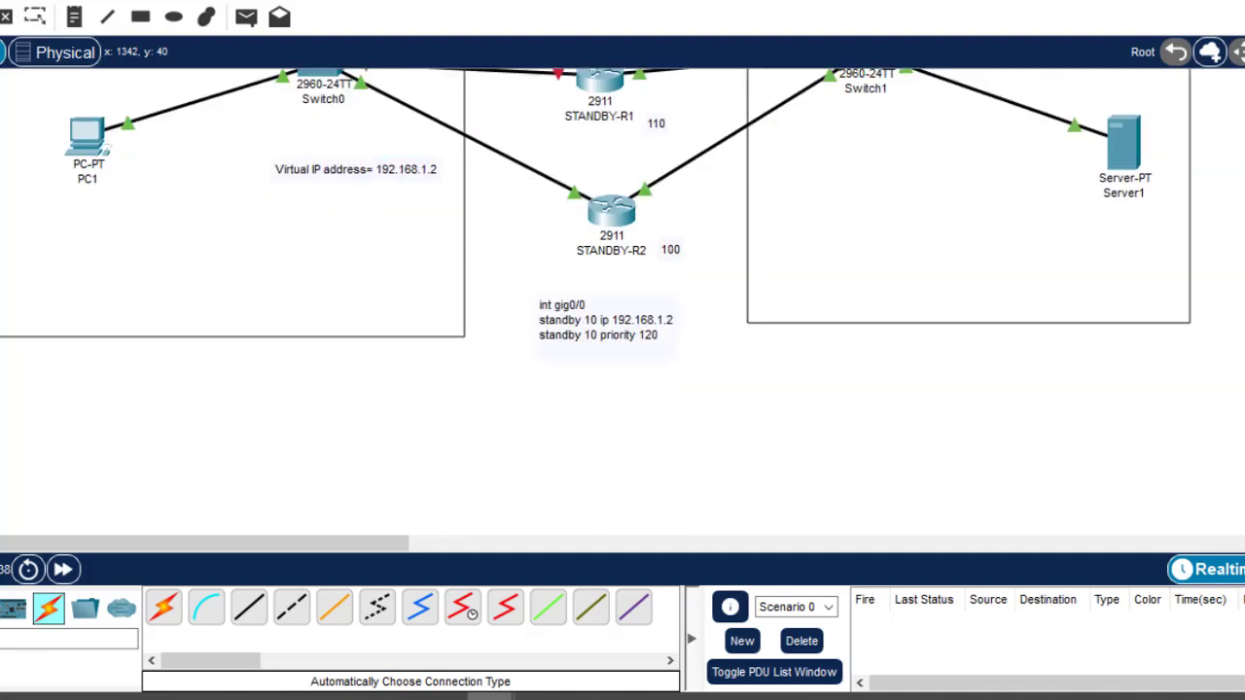